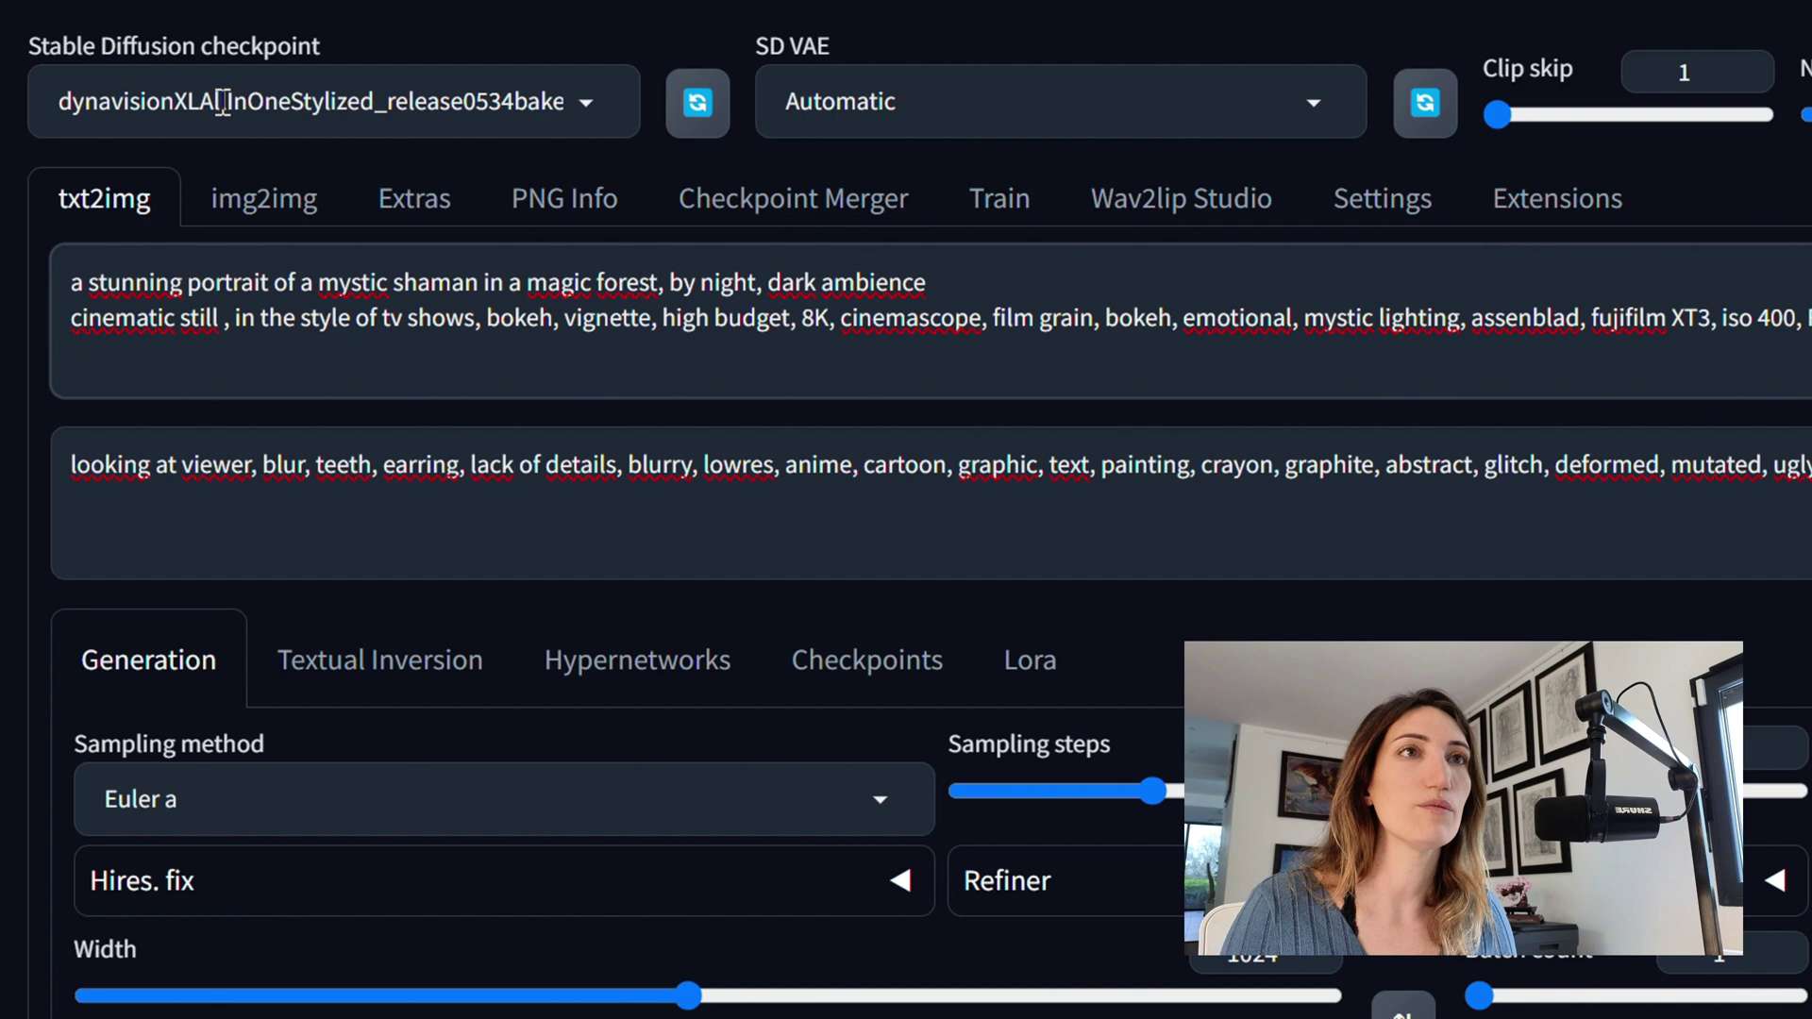
Keep the current checkpoint and review the positive prompt's style keywords like fujifilm XT3 and iso 400
left_click(321, 101)
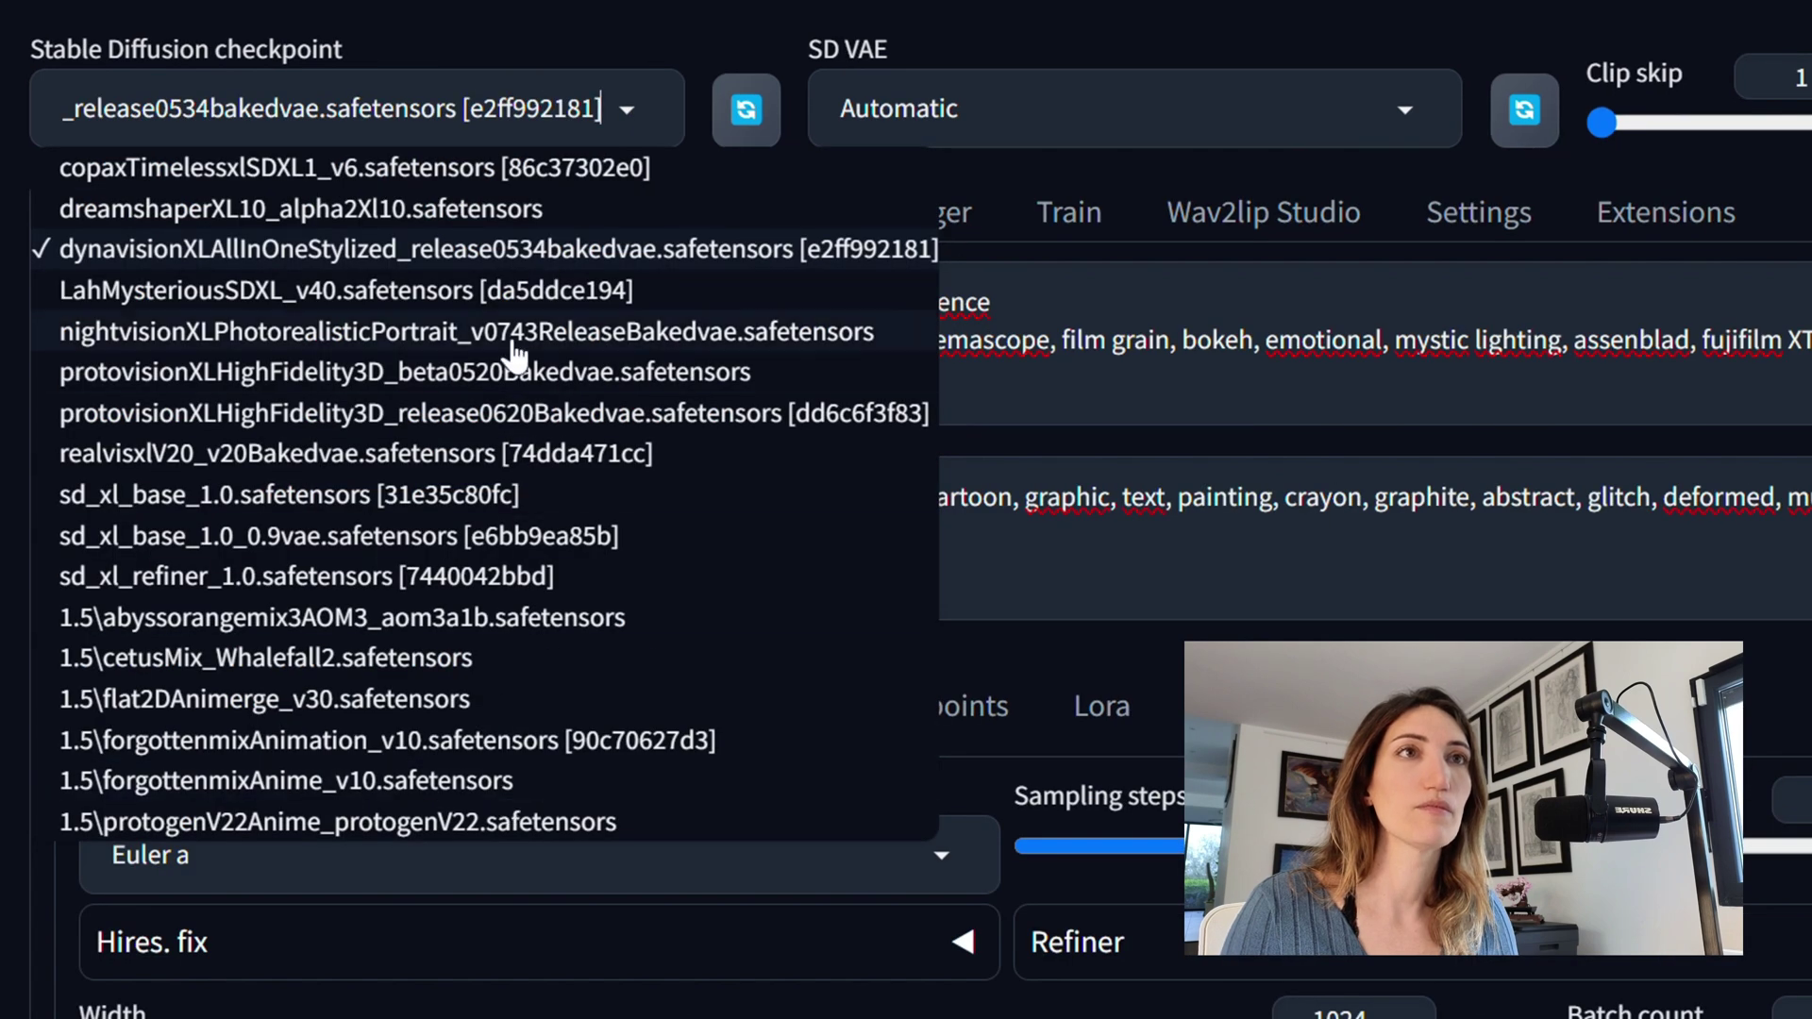
left_click(625, 113)
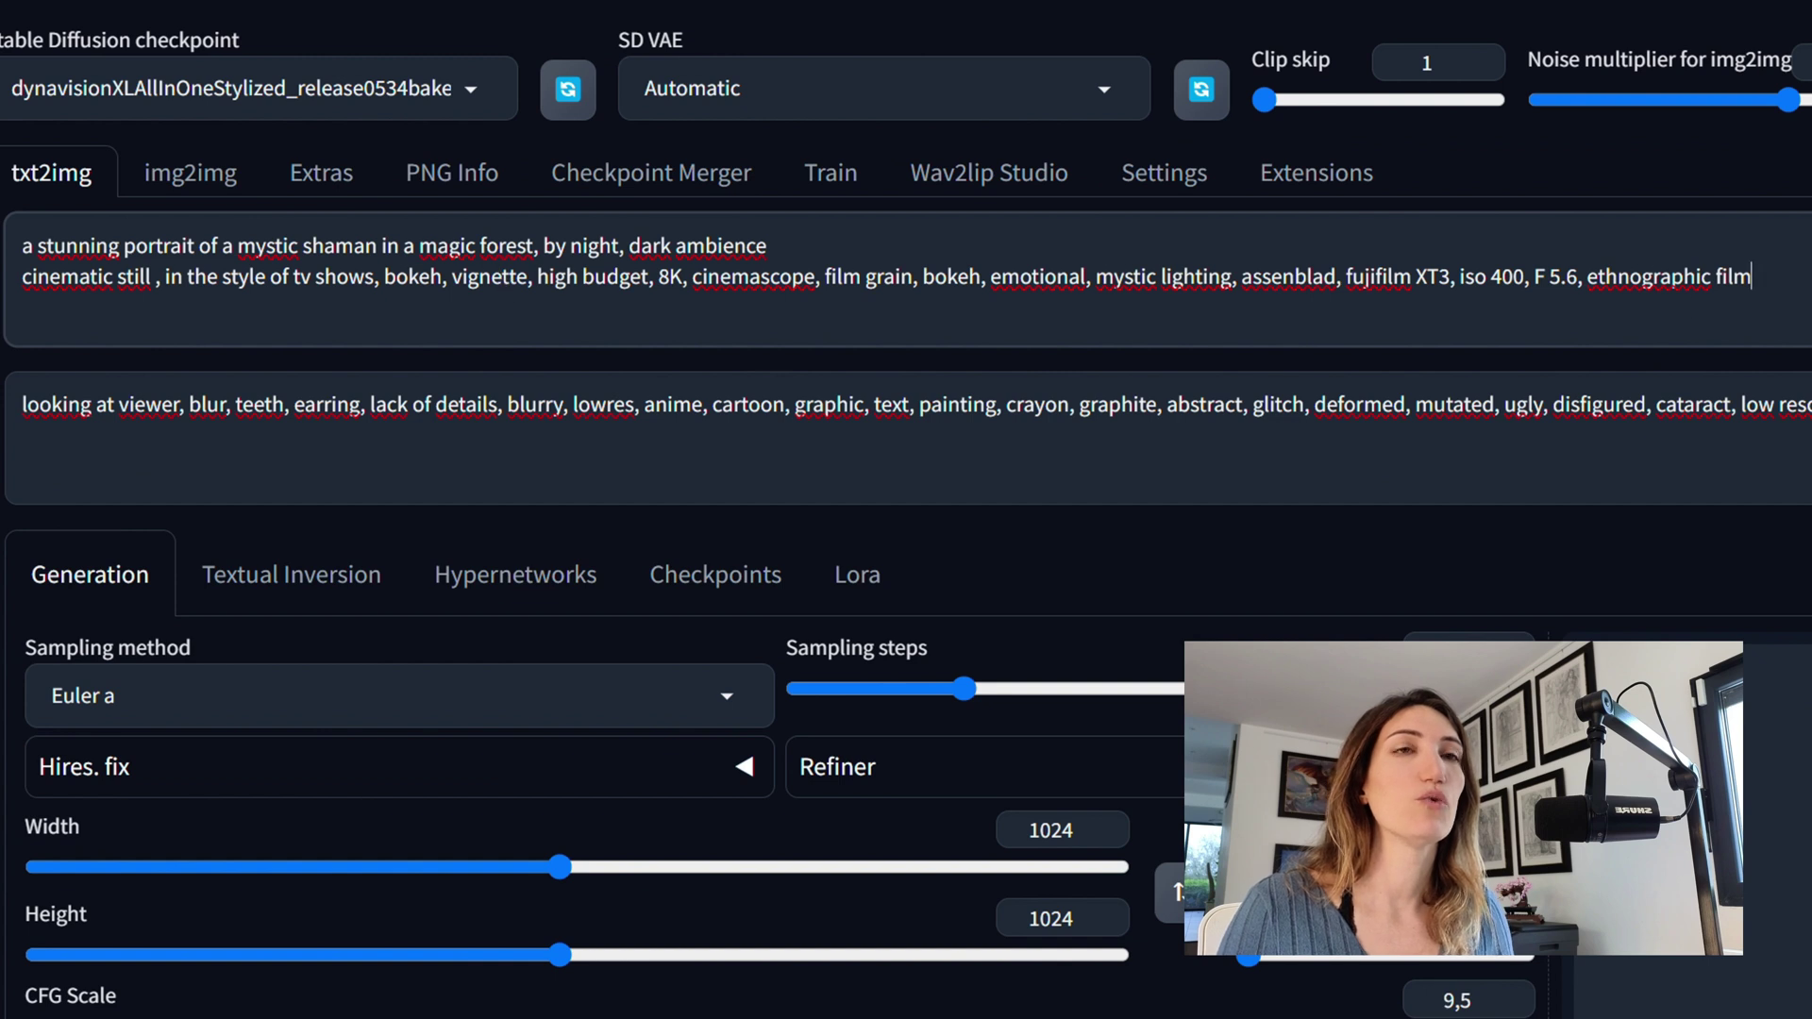
left_click_drag(1751, 278, 22, 247)
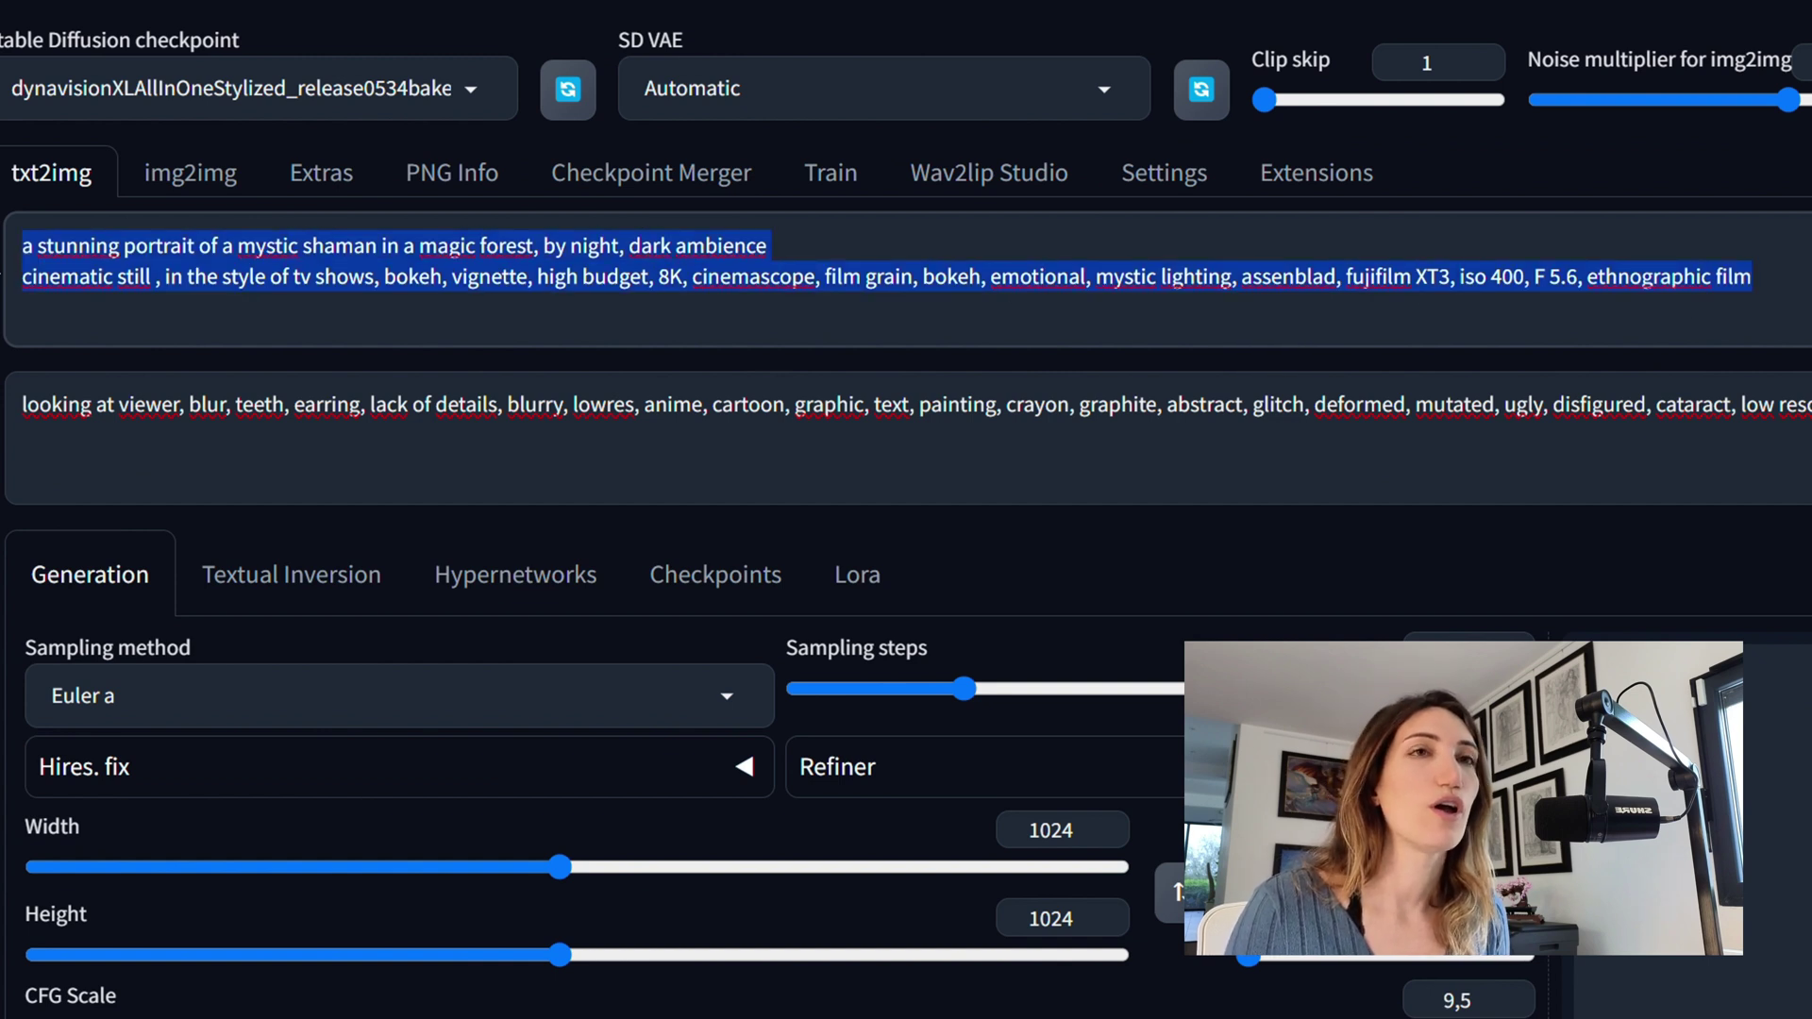
left_click(798, 310)
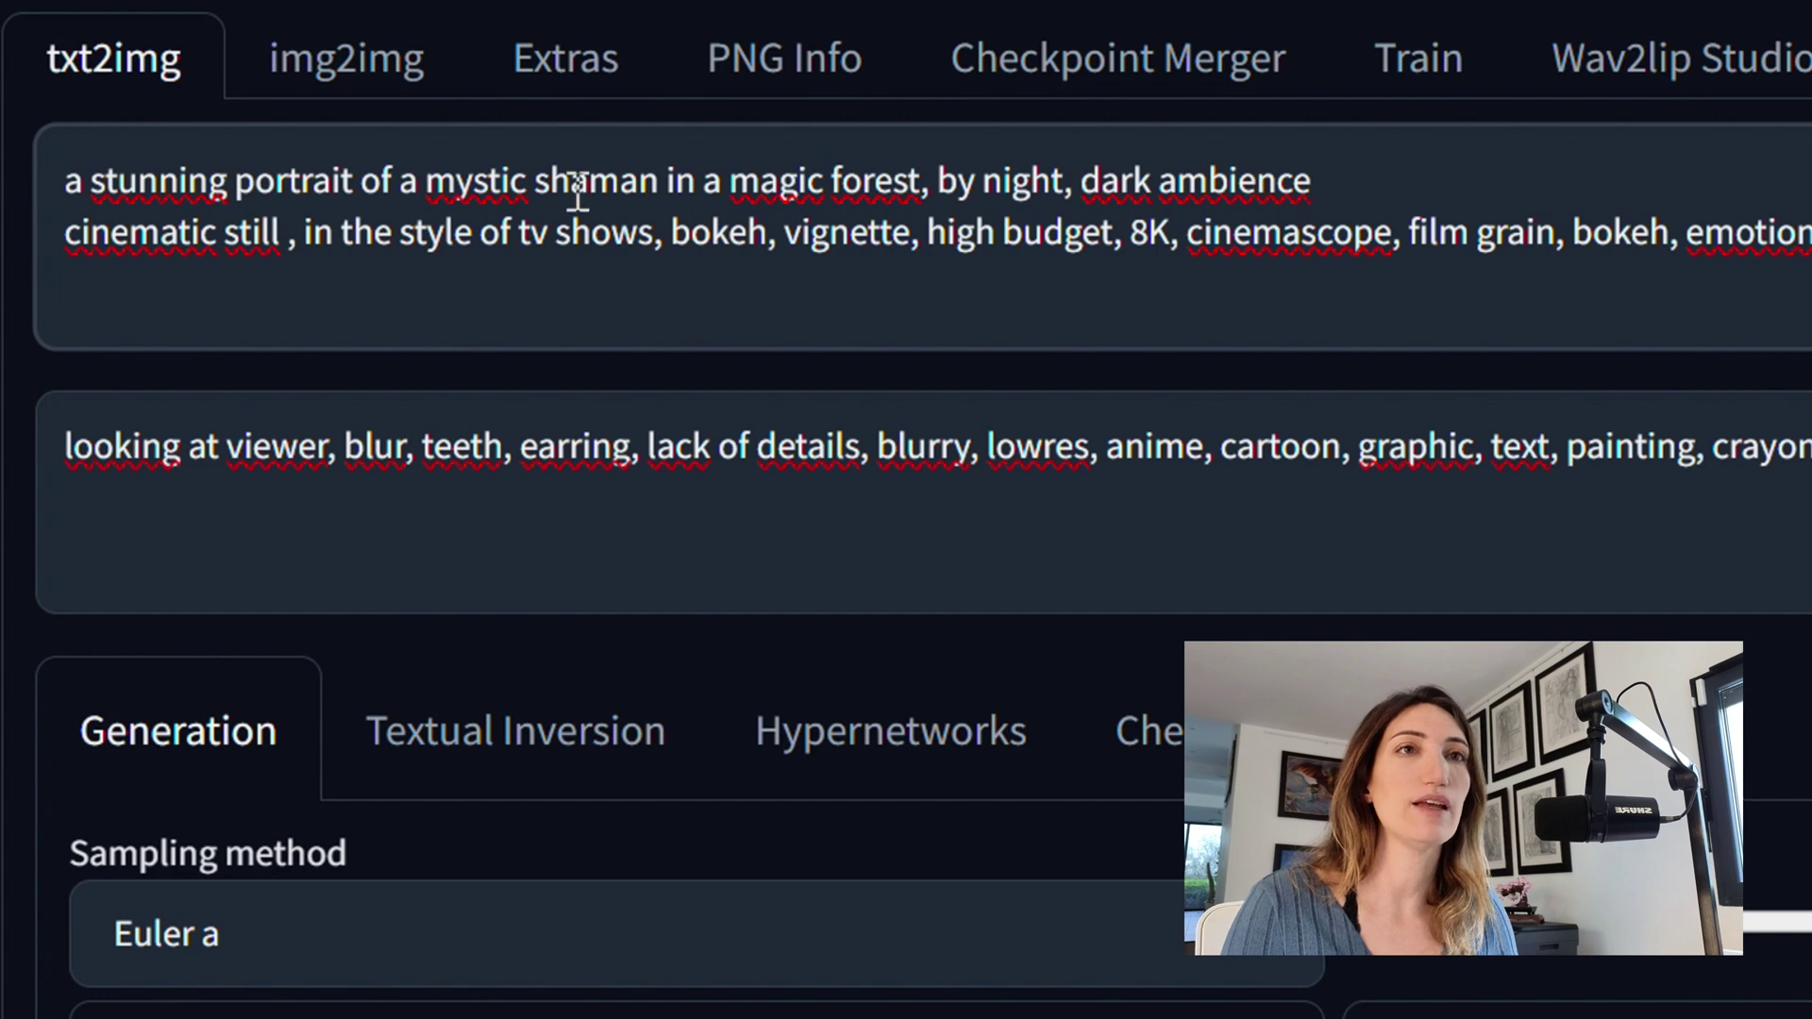
left_click(304, 231)
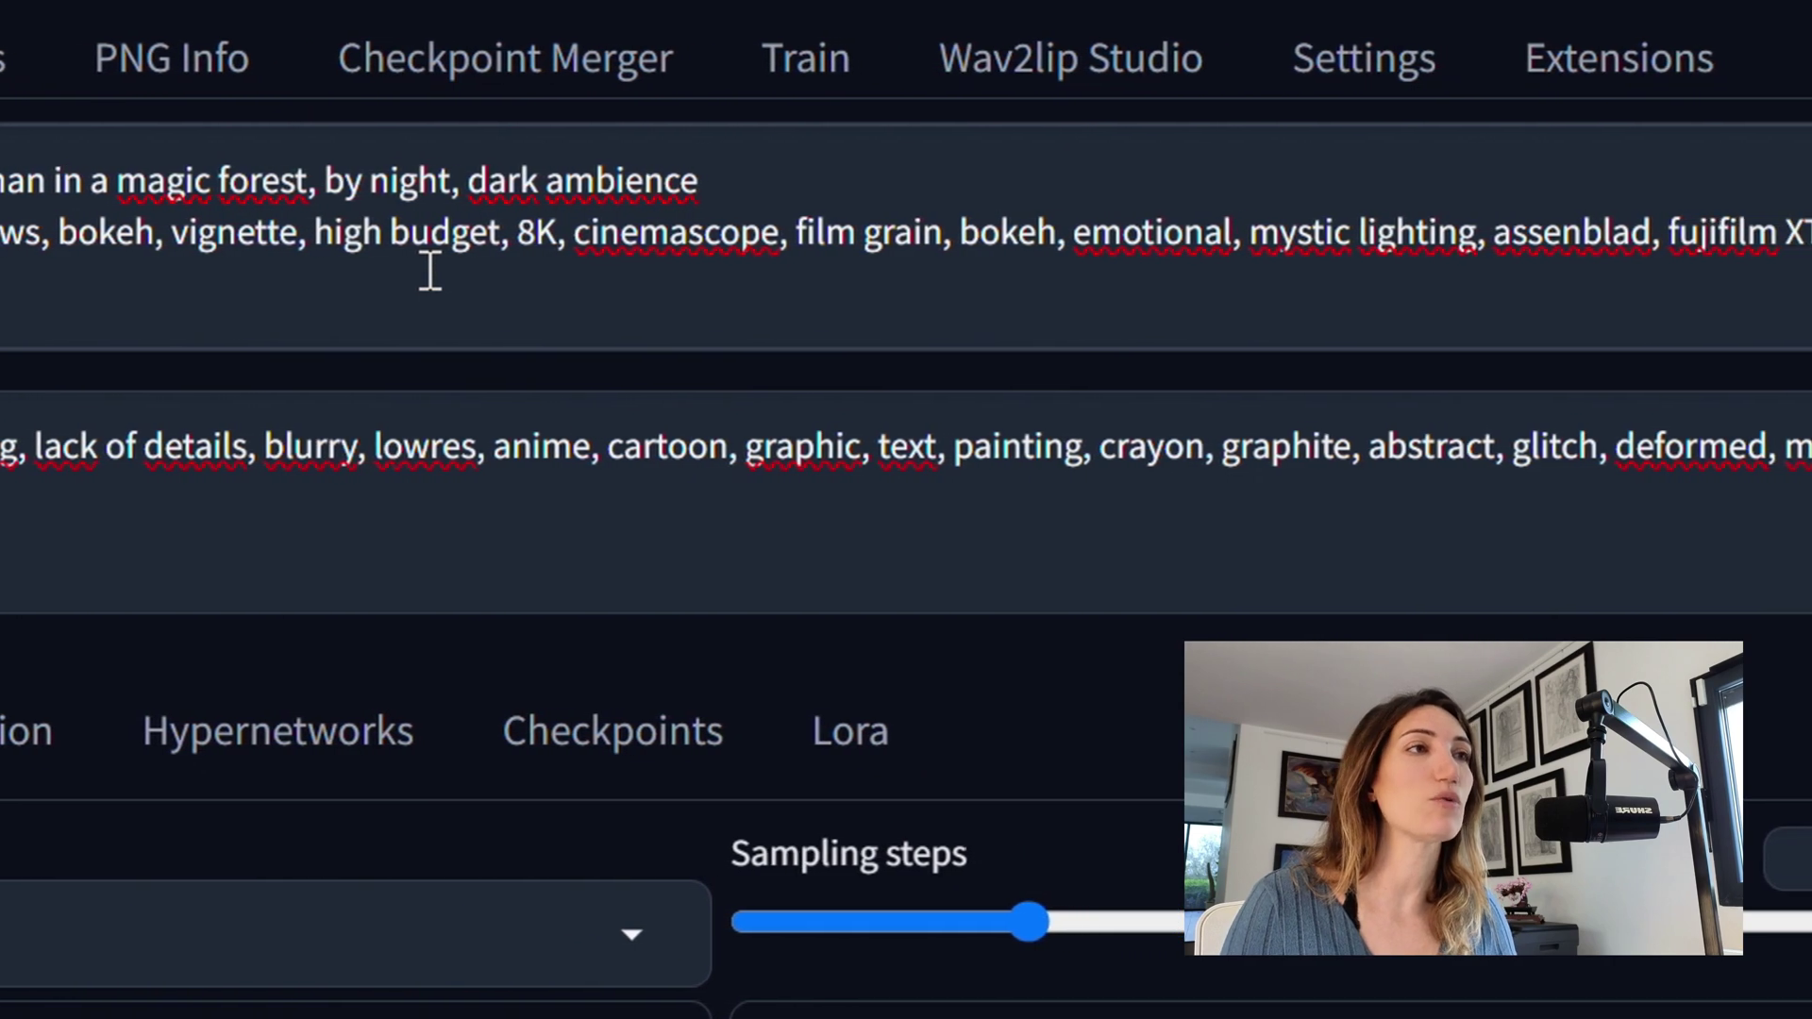
left_click_drag(1558, 235, 1738, 234)
left_click(1680, 232)
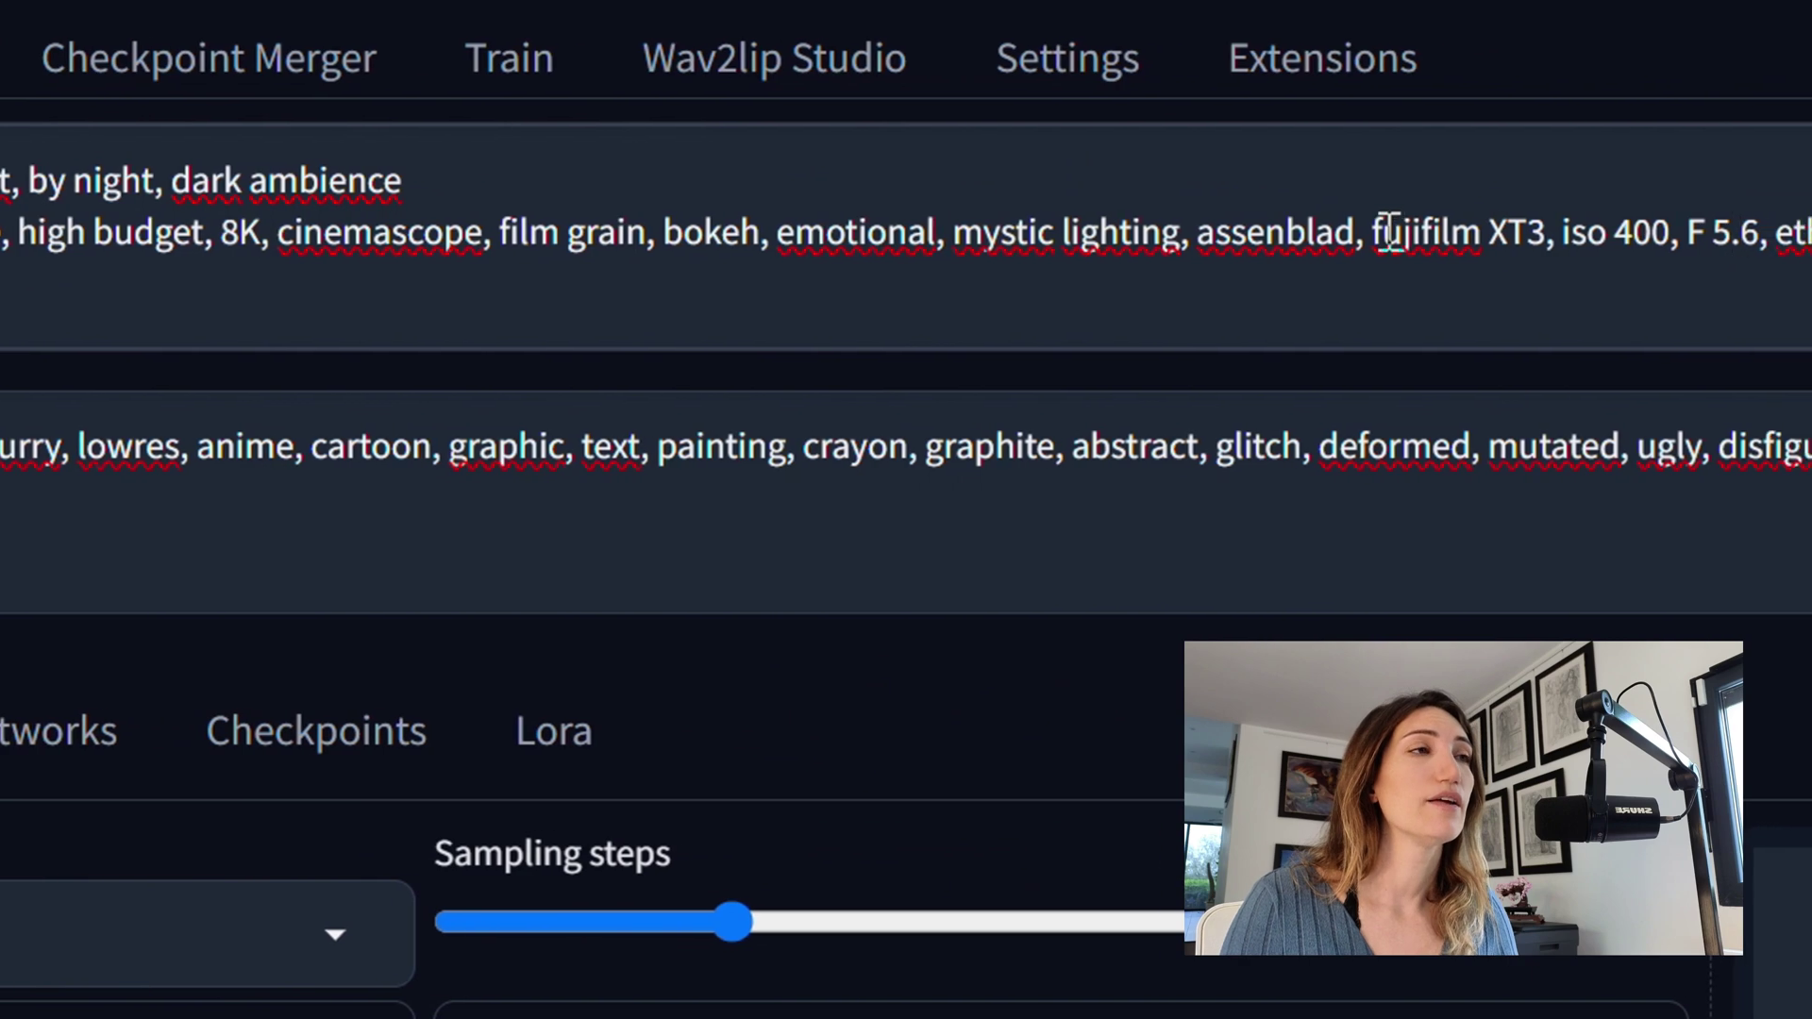
mouse_move(1412, 232)
left_mouse_down()
mouse_move(1543, 236)
mouse_move(1424, 243)
mouse_move(1448, 231)
left_mouse_up()
left_click_drag(1301, 231, 1728, 243)
left_click(1780, 236)
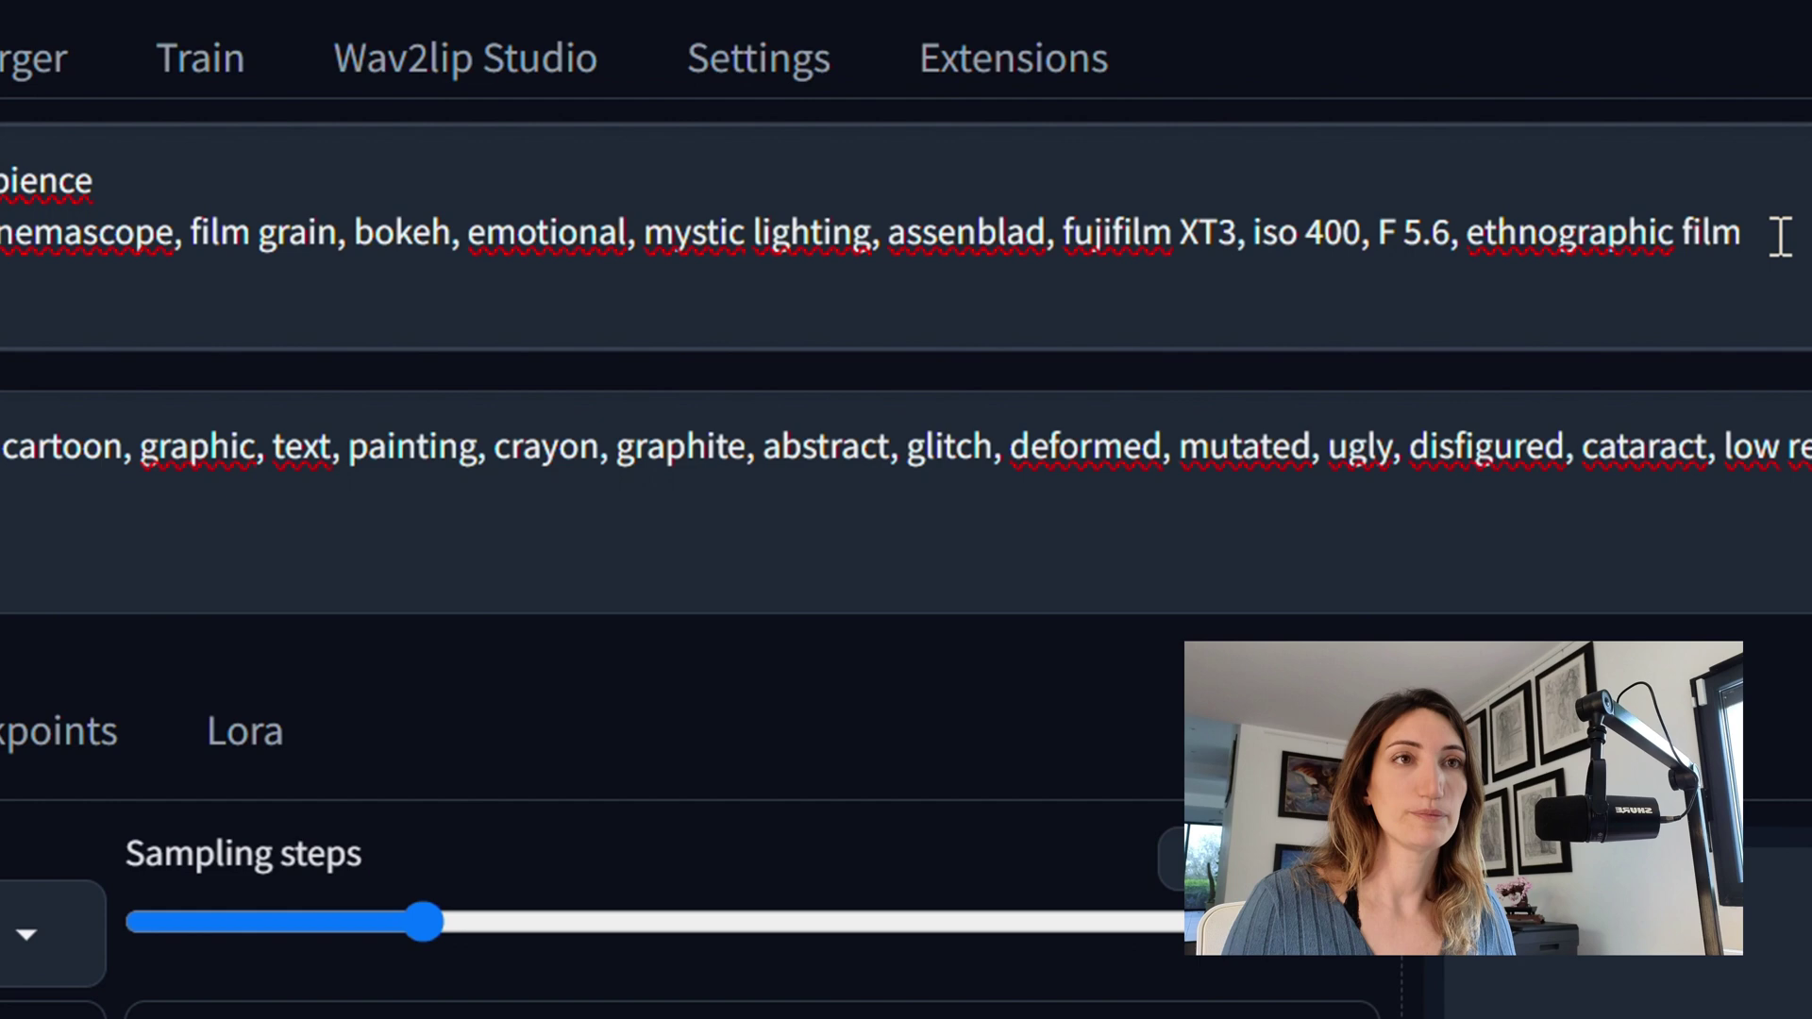
Review the negative prompt terms: deformed, mutated, ugly, disfigured, cataract, lack of details
left_click(953, 534)
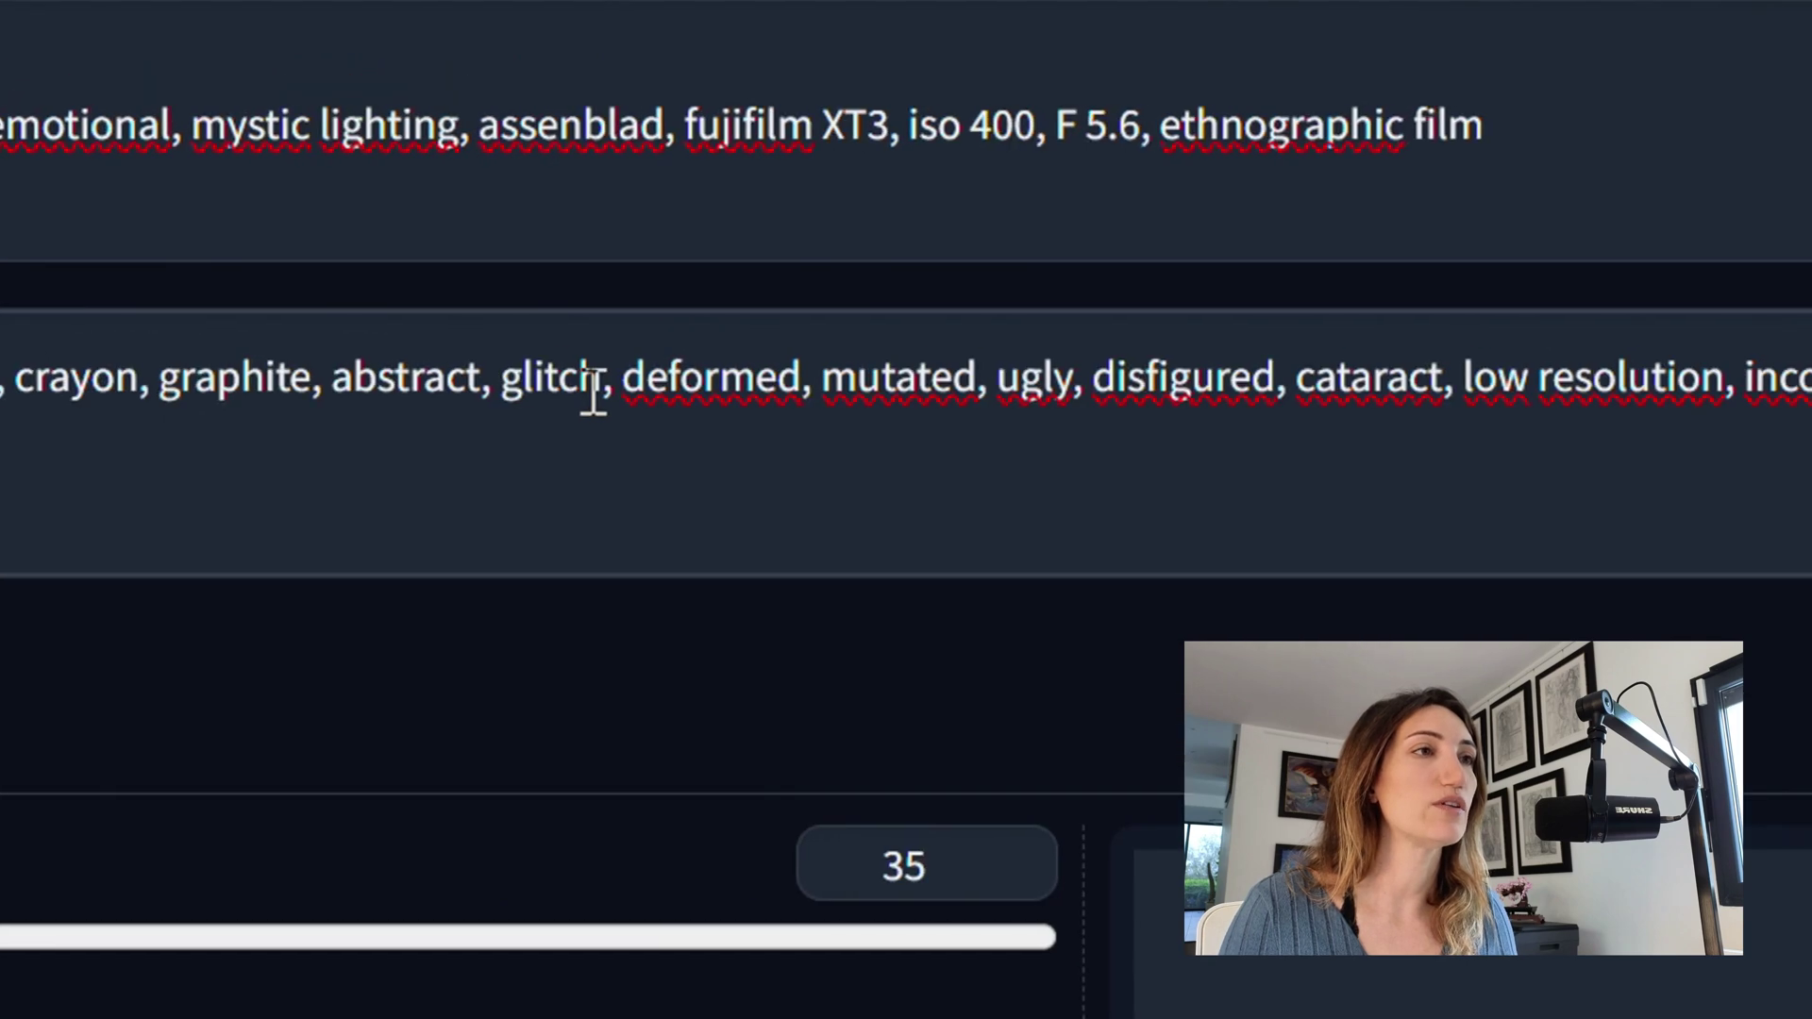
left_click_drag(509, 314, 921, 315)
left_click_drag(993, 382, 1307, 369)
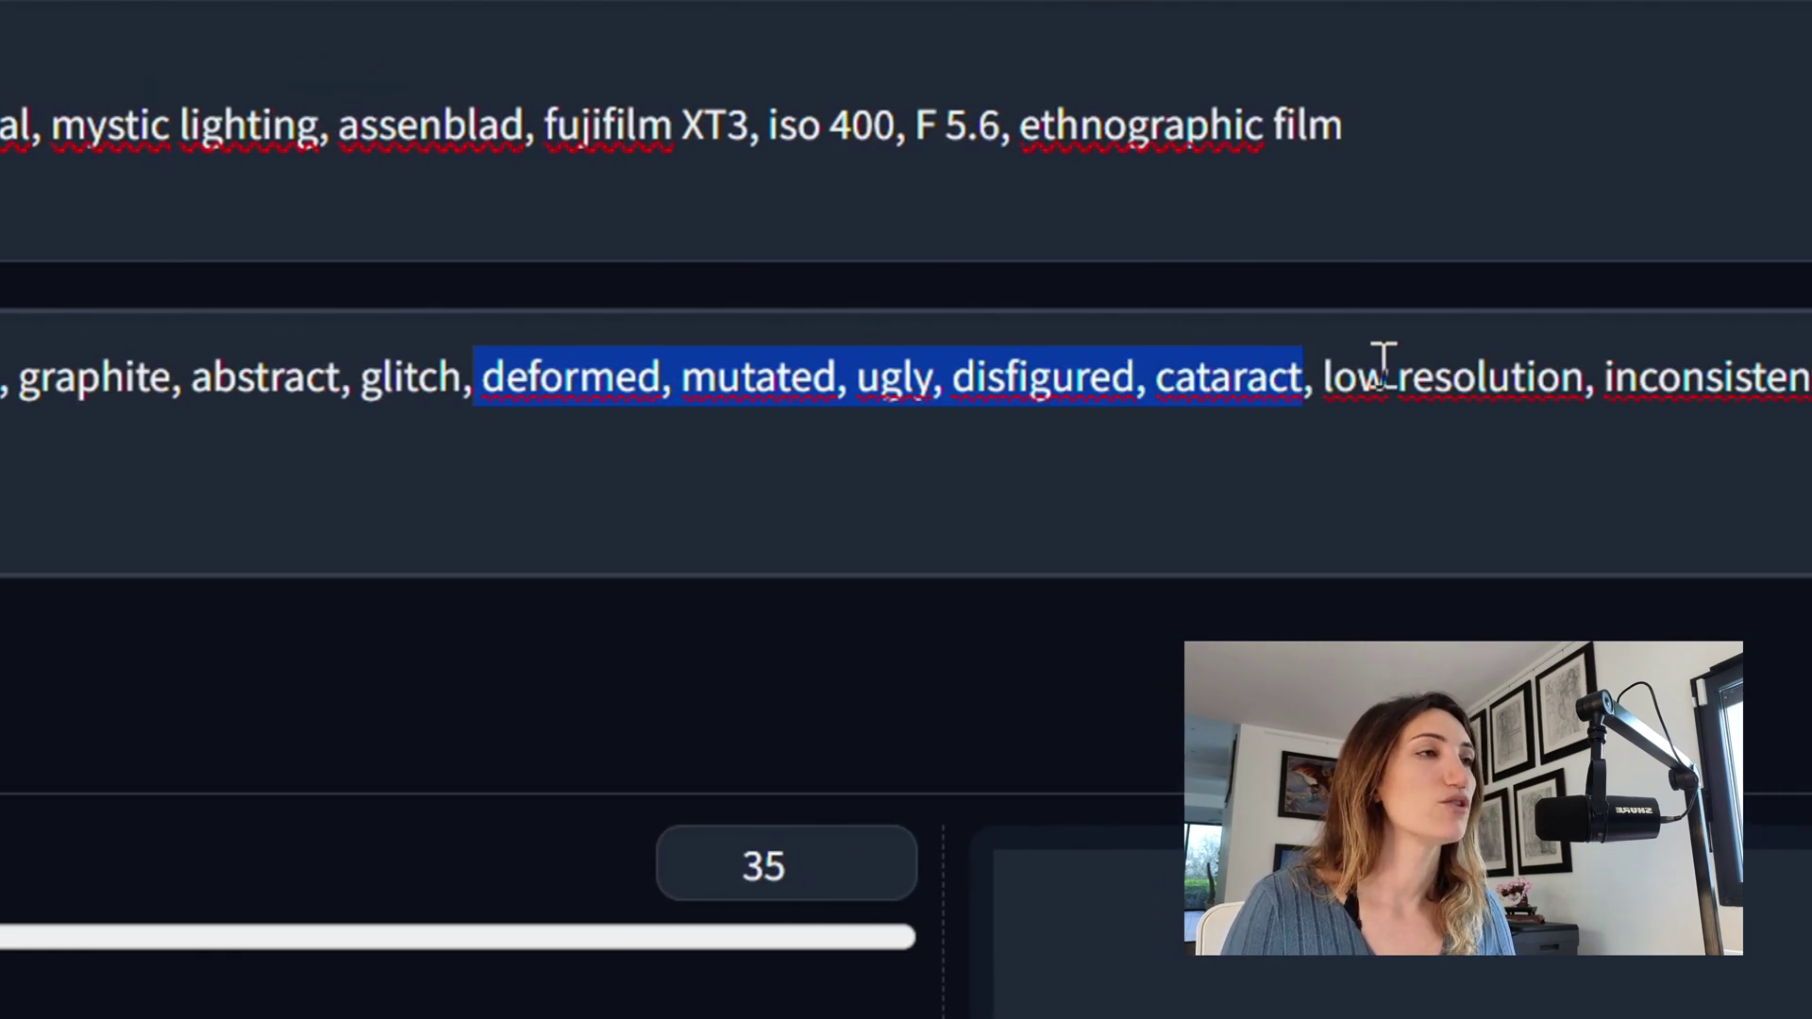
left_click(1322, 368)
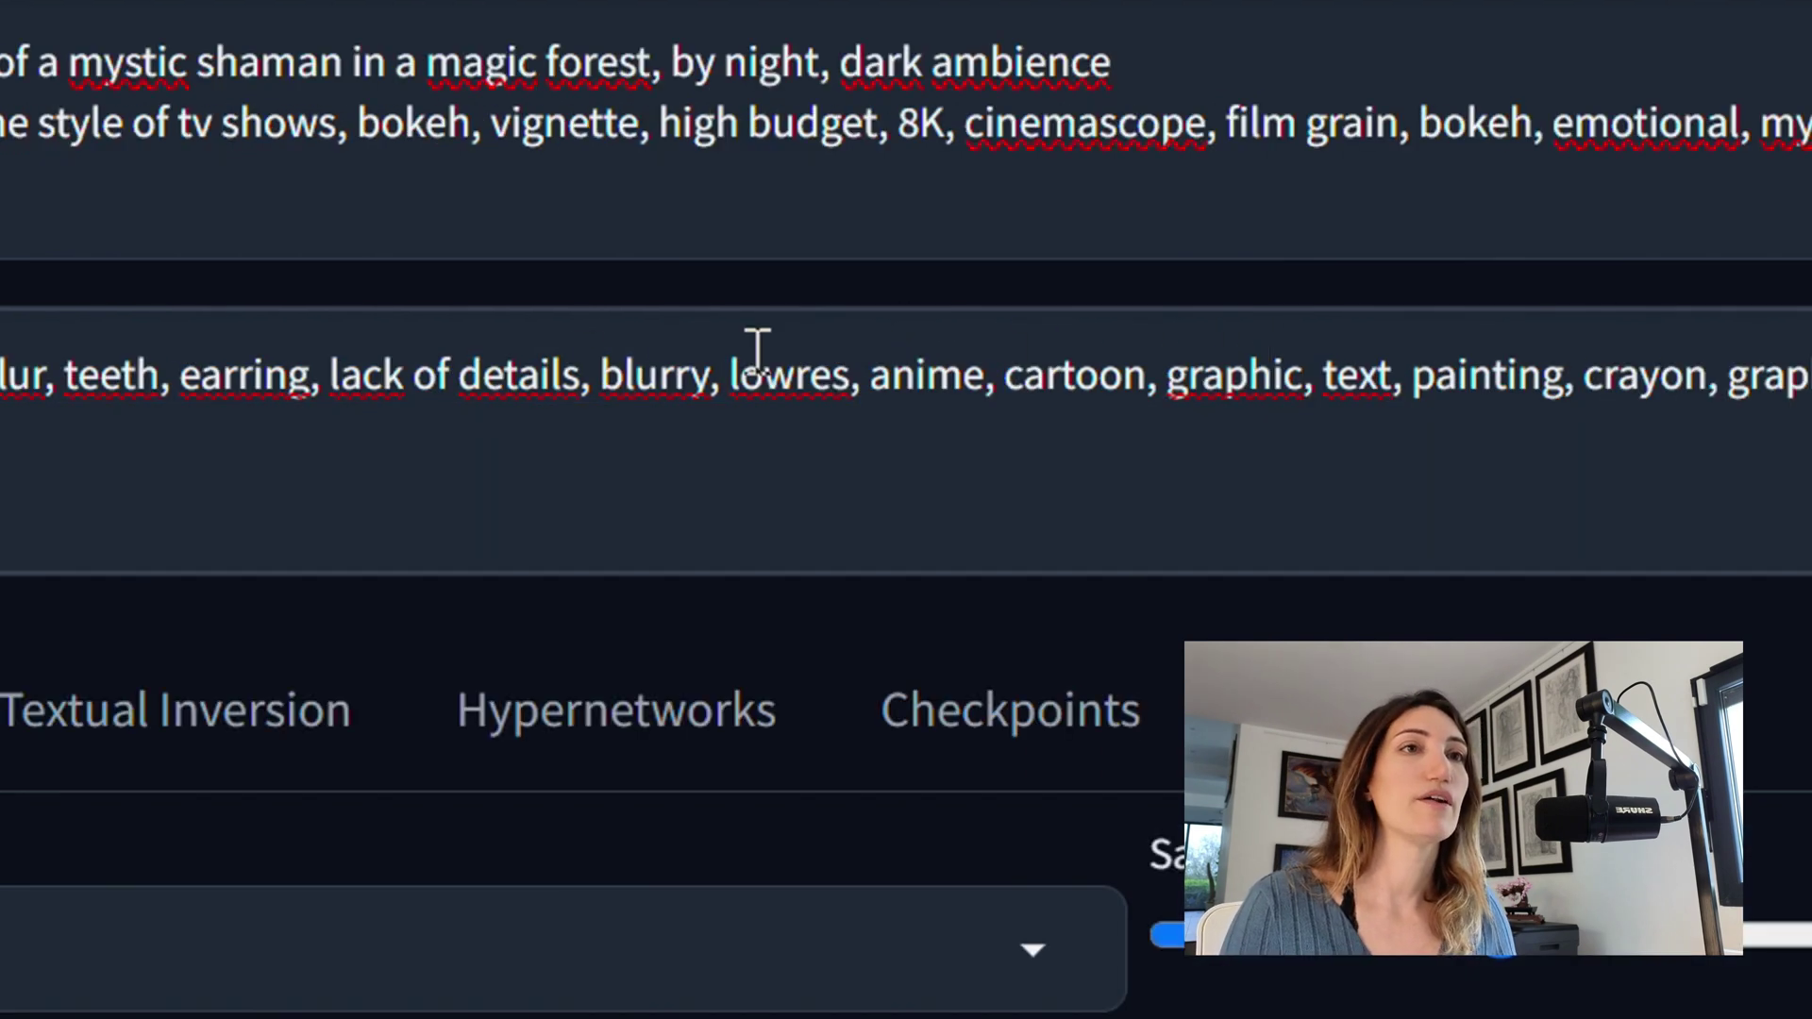
left_click_drag(577, 373, 424, 359)
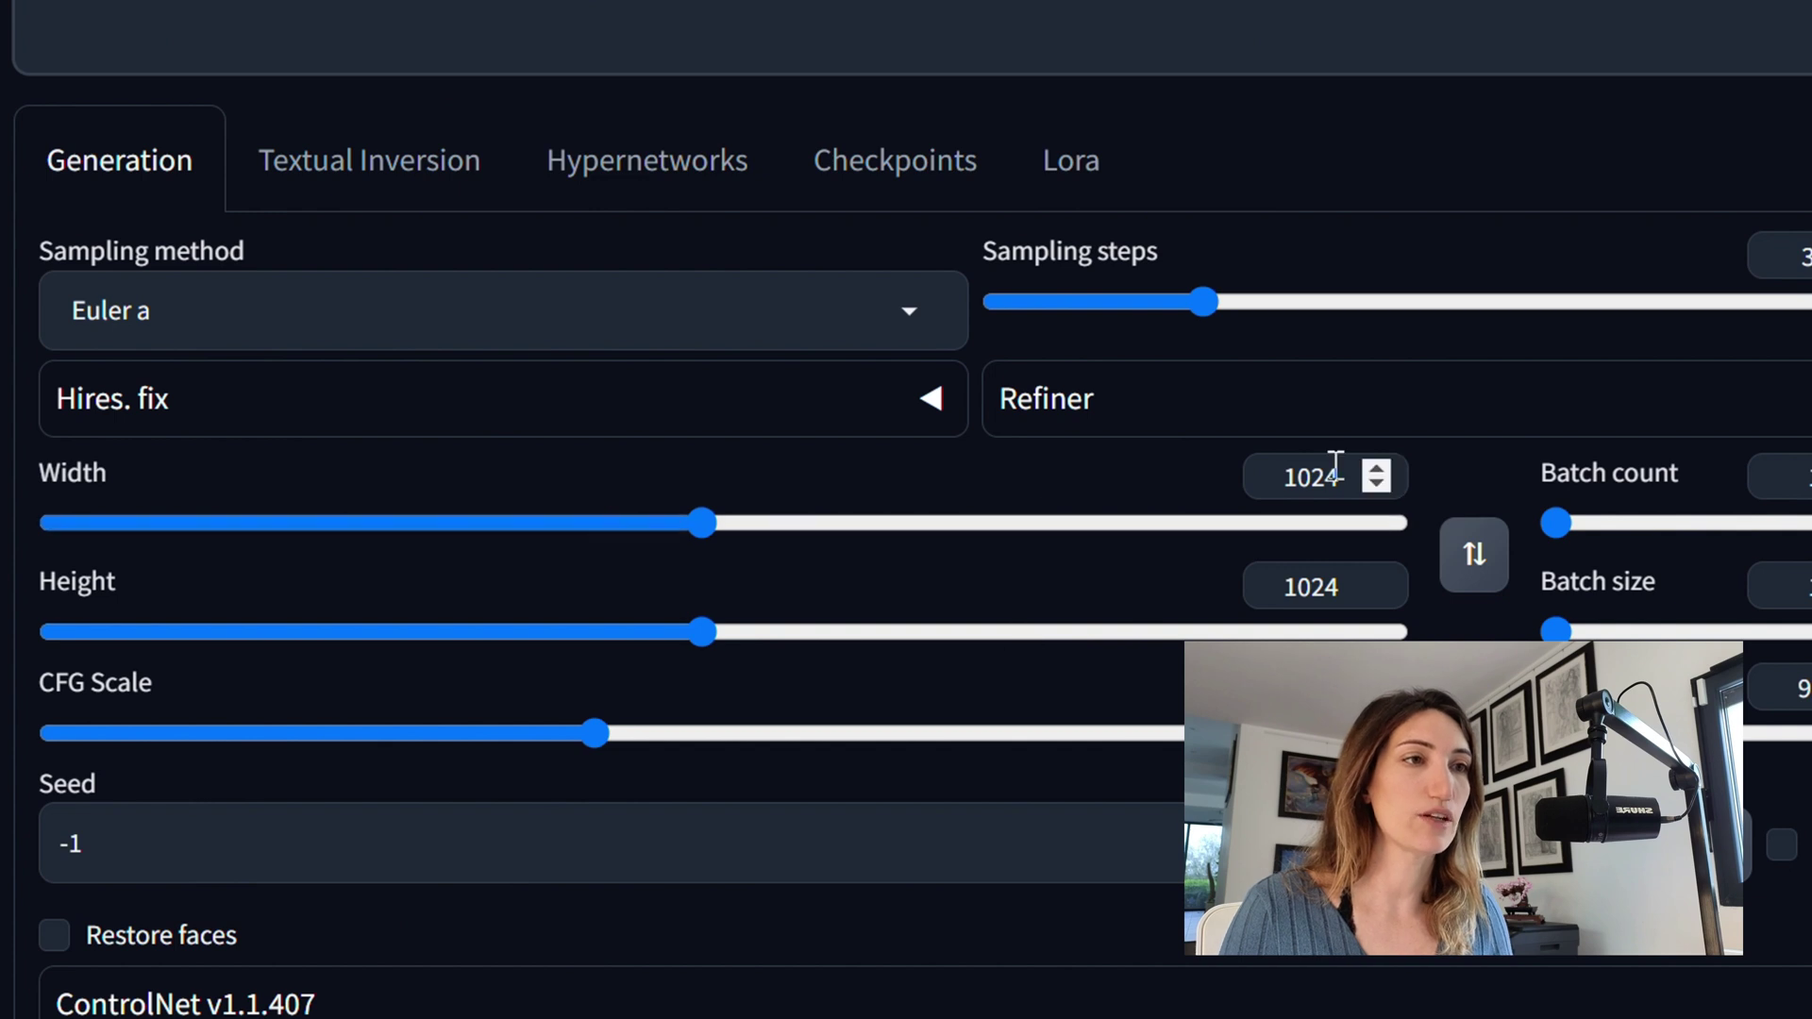
Change the image size from 1024×1024 to width 1344 and height 768
left_click_drag(1339, 488, 1262, 483)
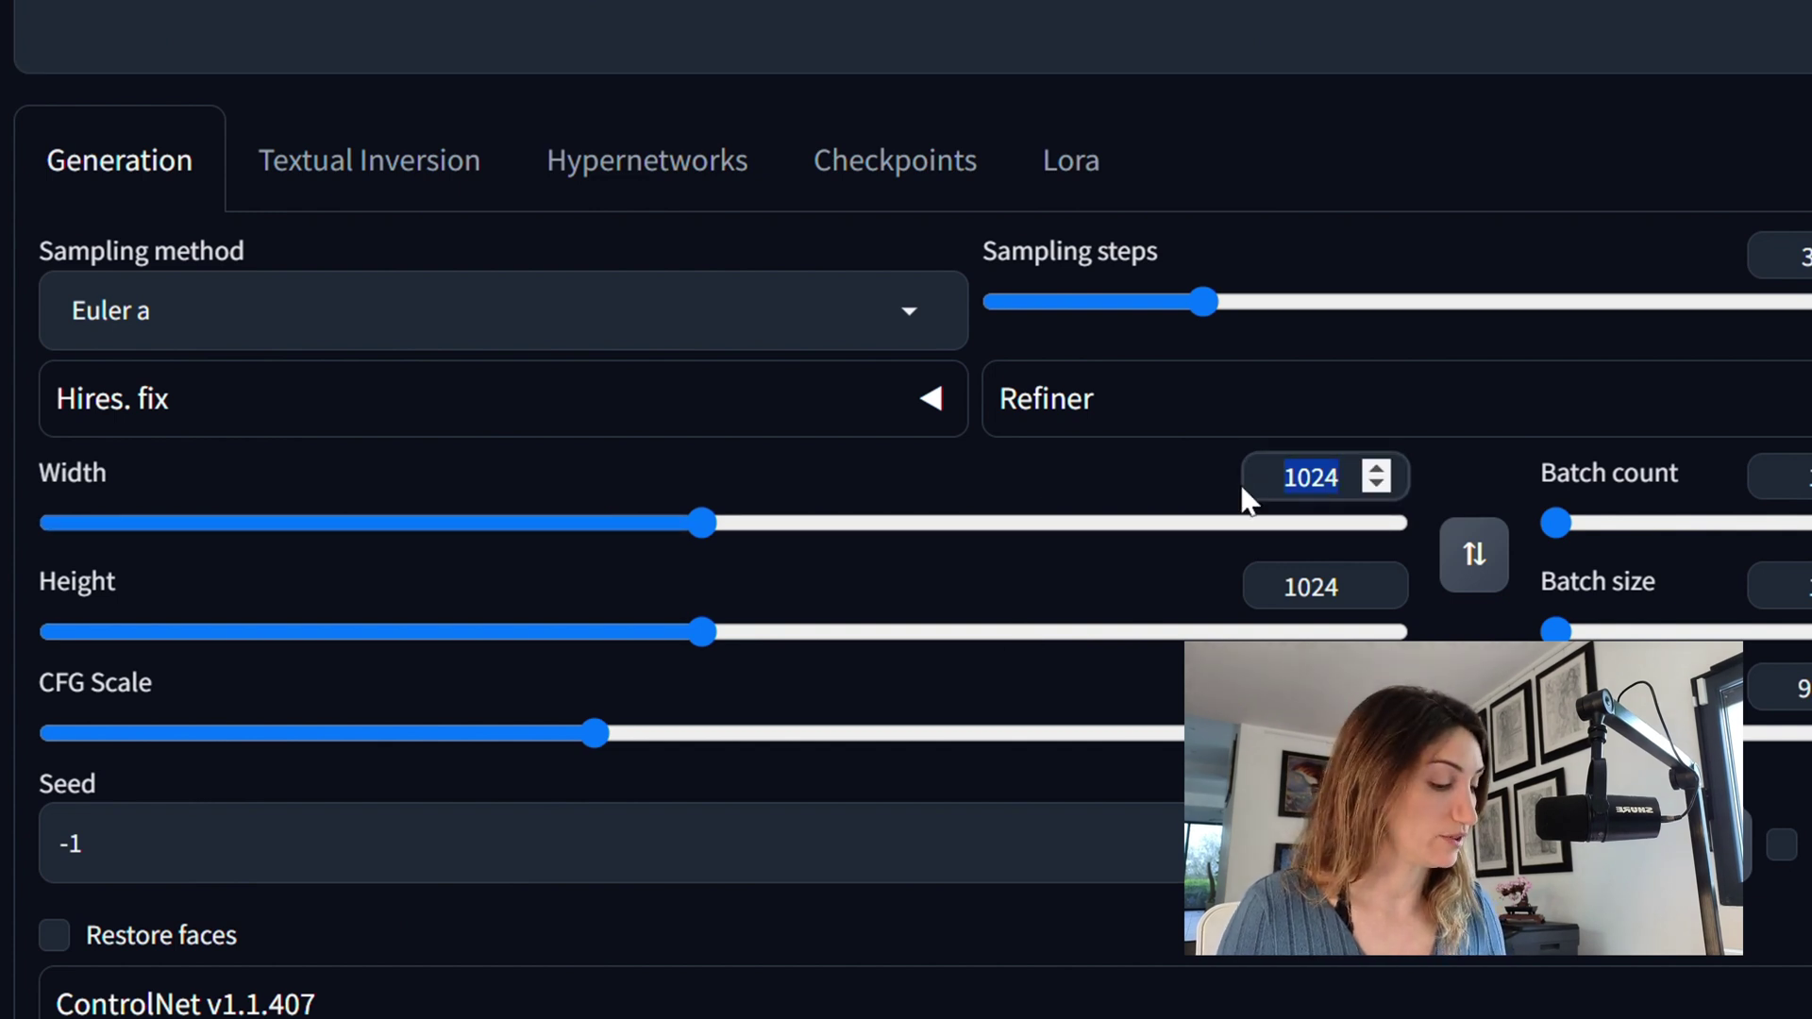
type("13")
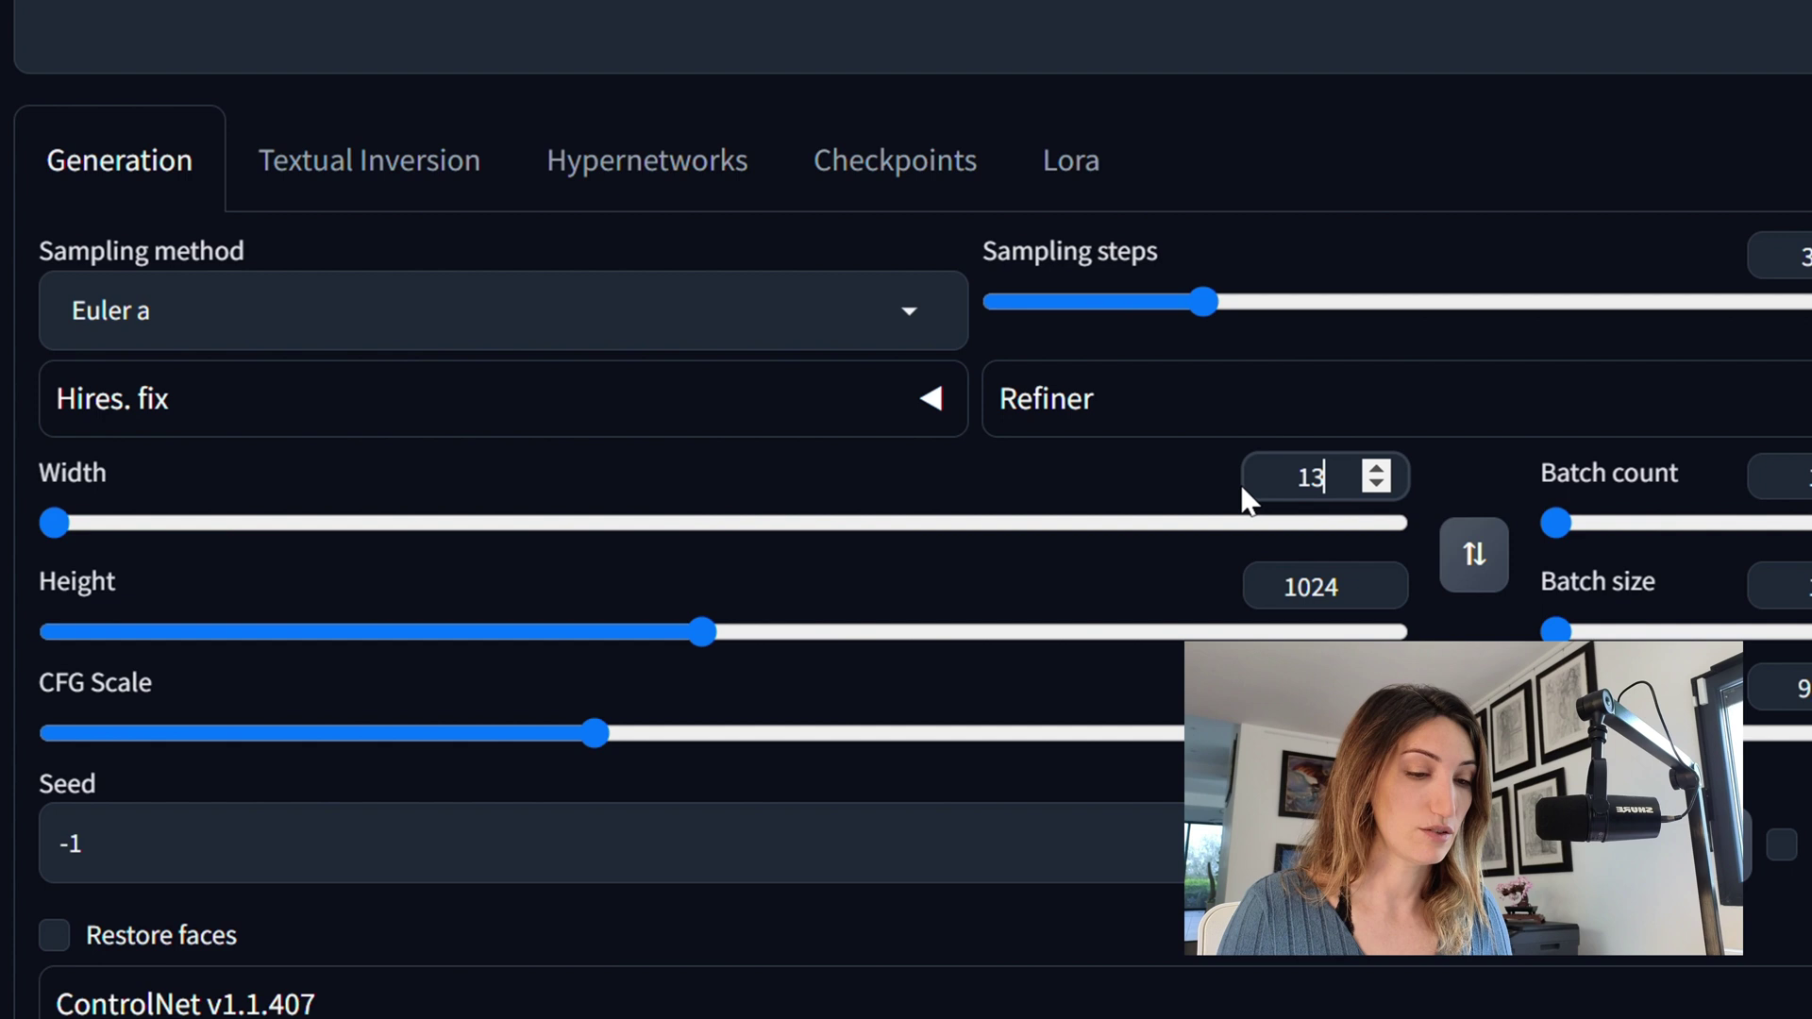
type("44")
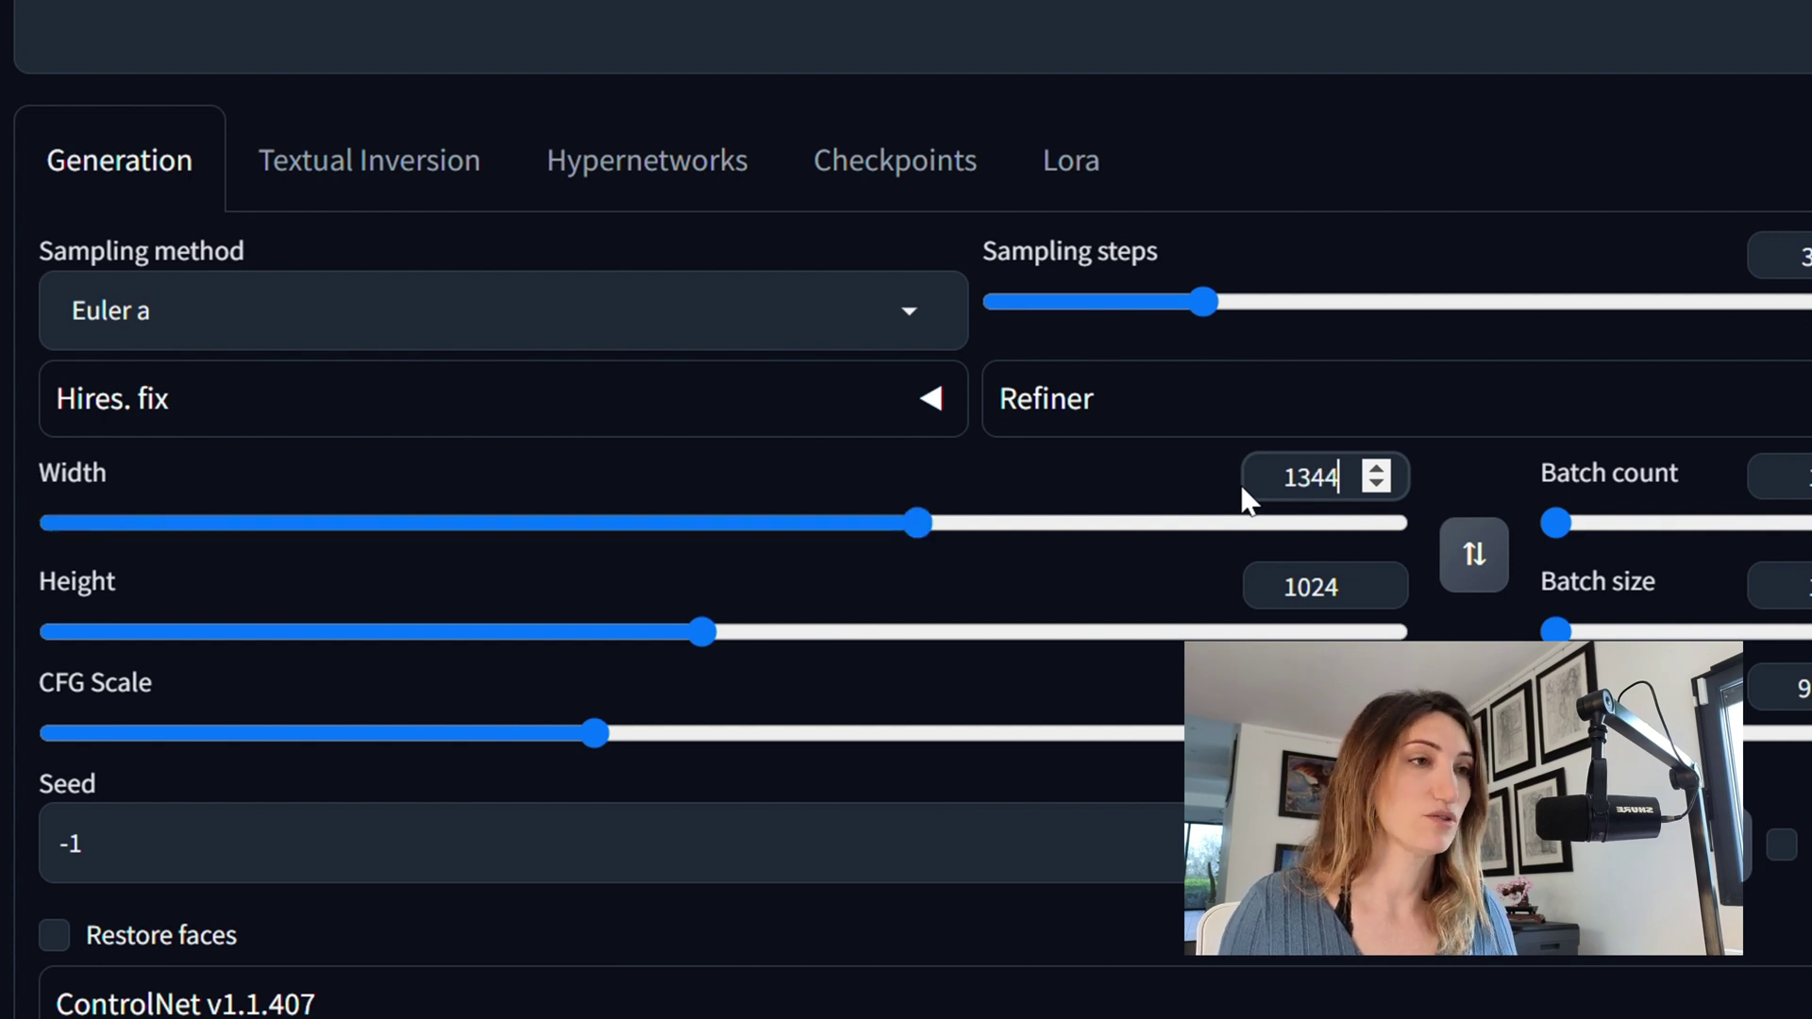
double_click(1329, 588)
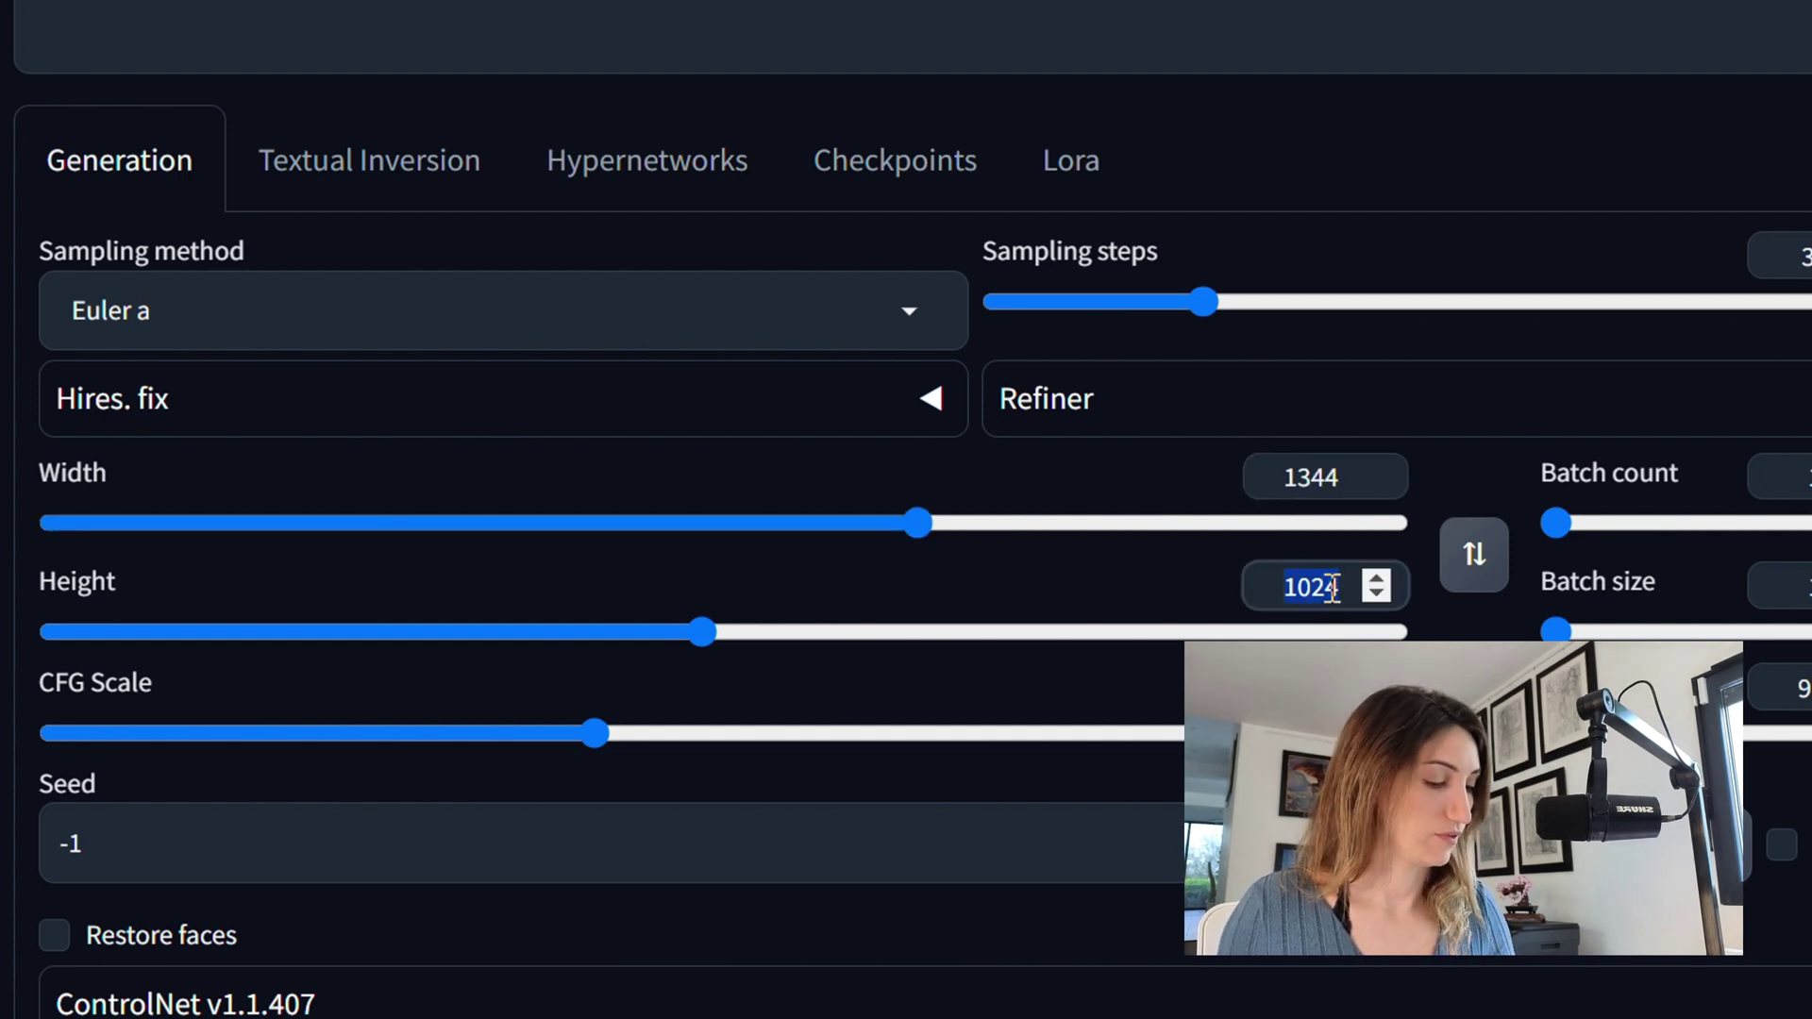
type("768")
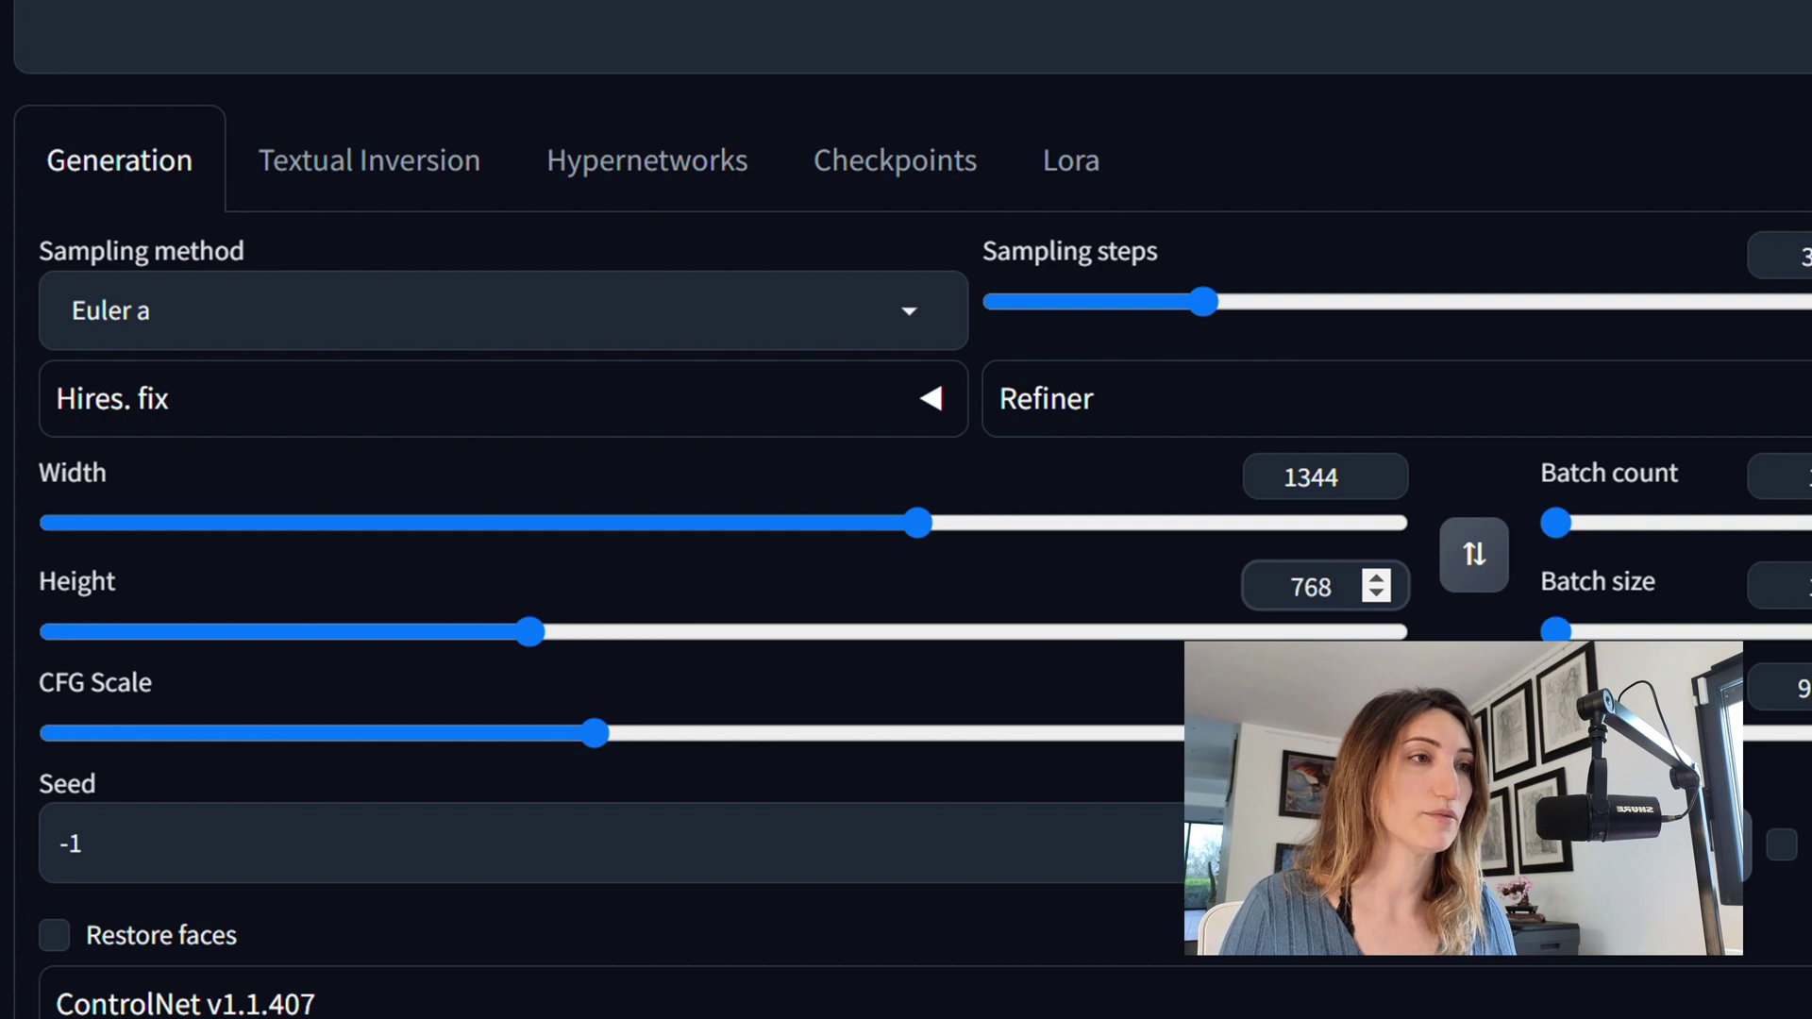
key("Return")
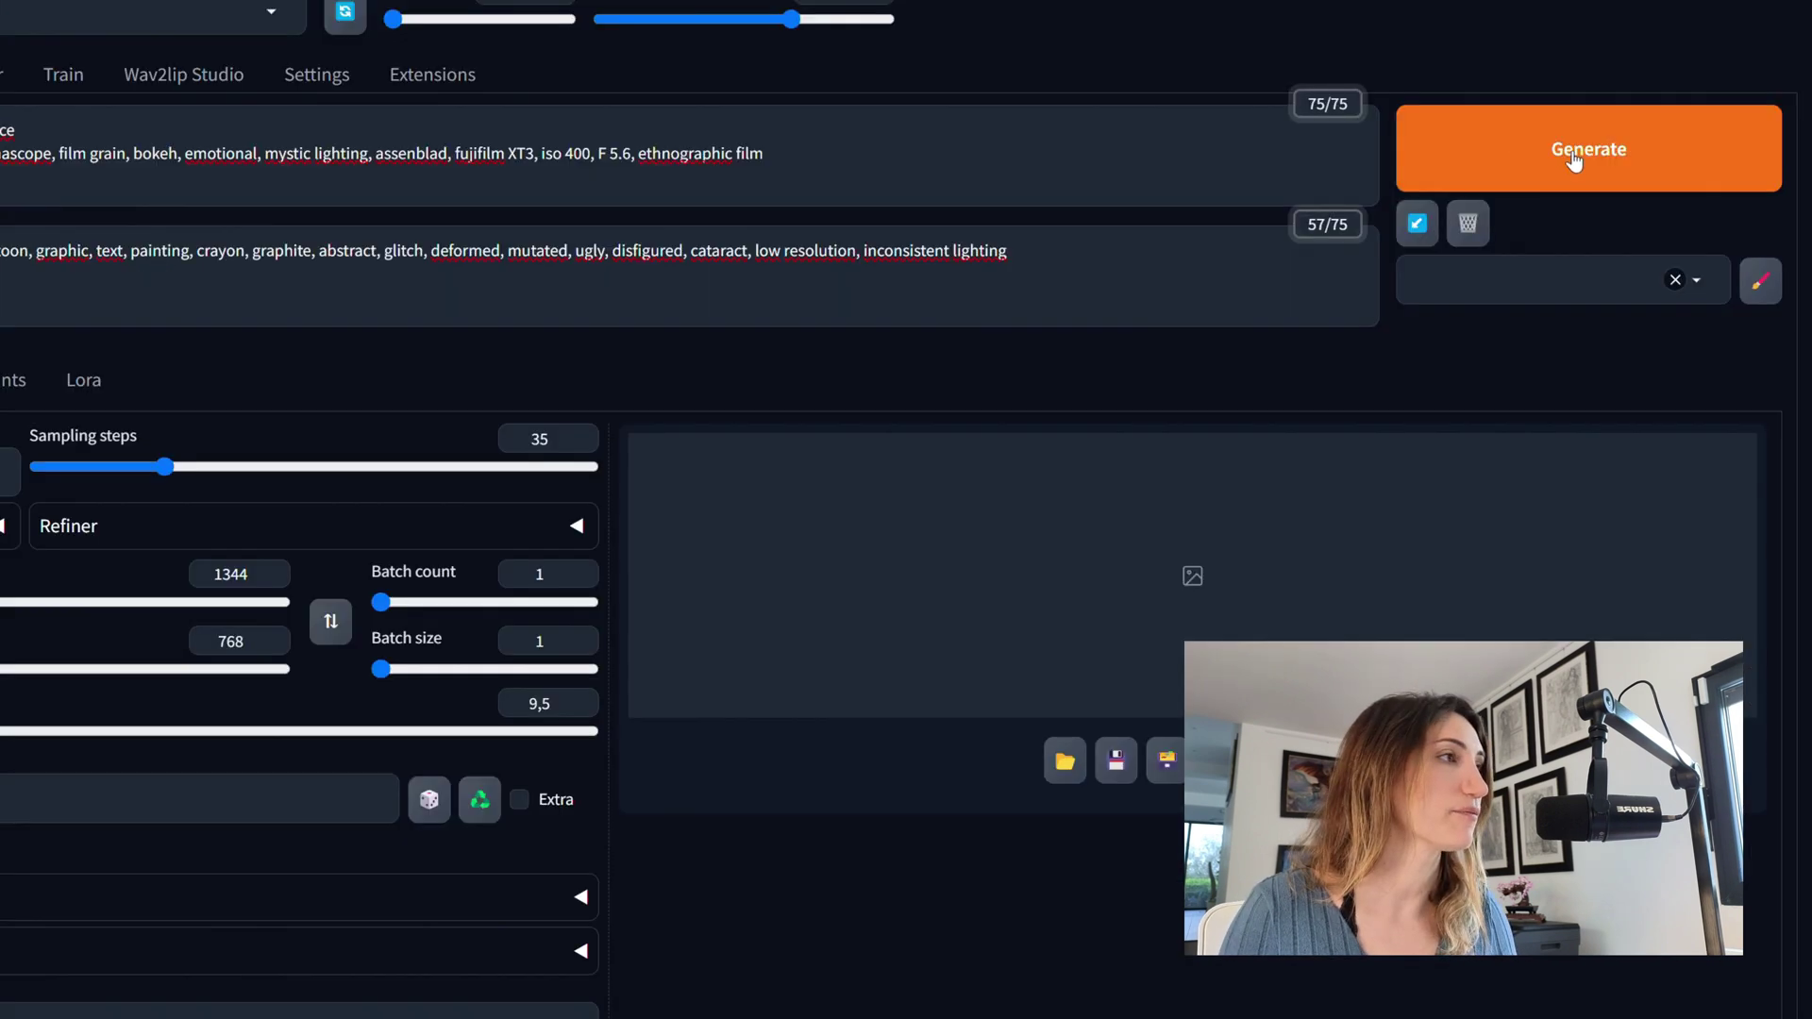
Generate a single 1344×768 shaman portrait in the misty forest
left_click(1573, 162)
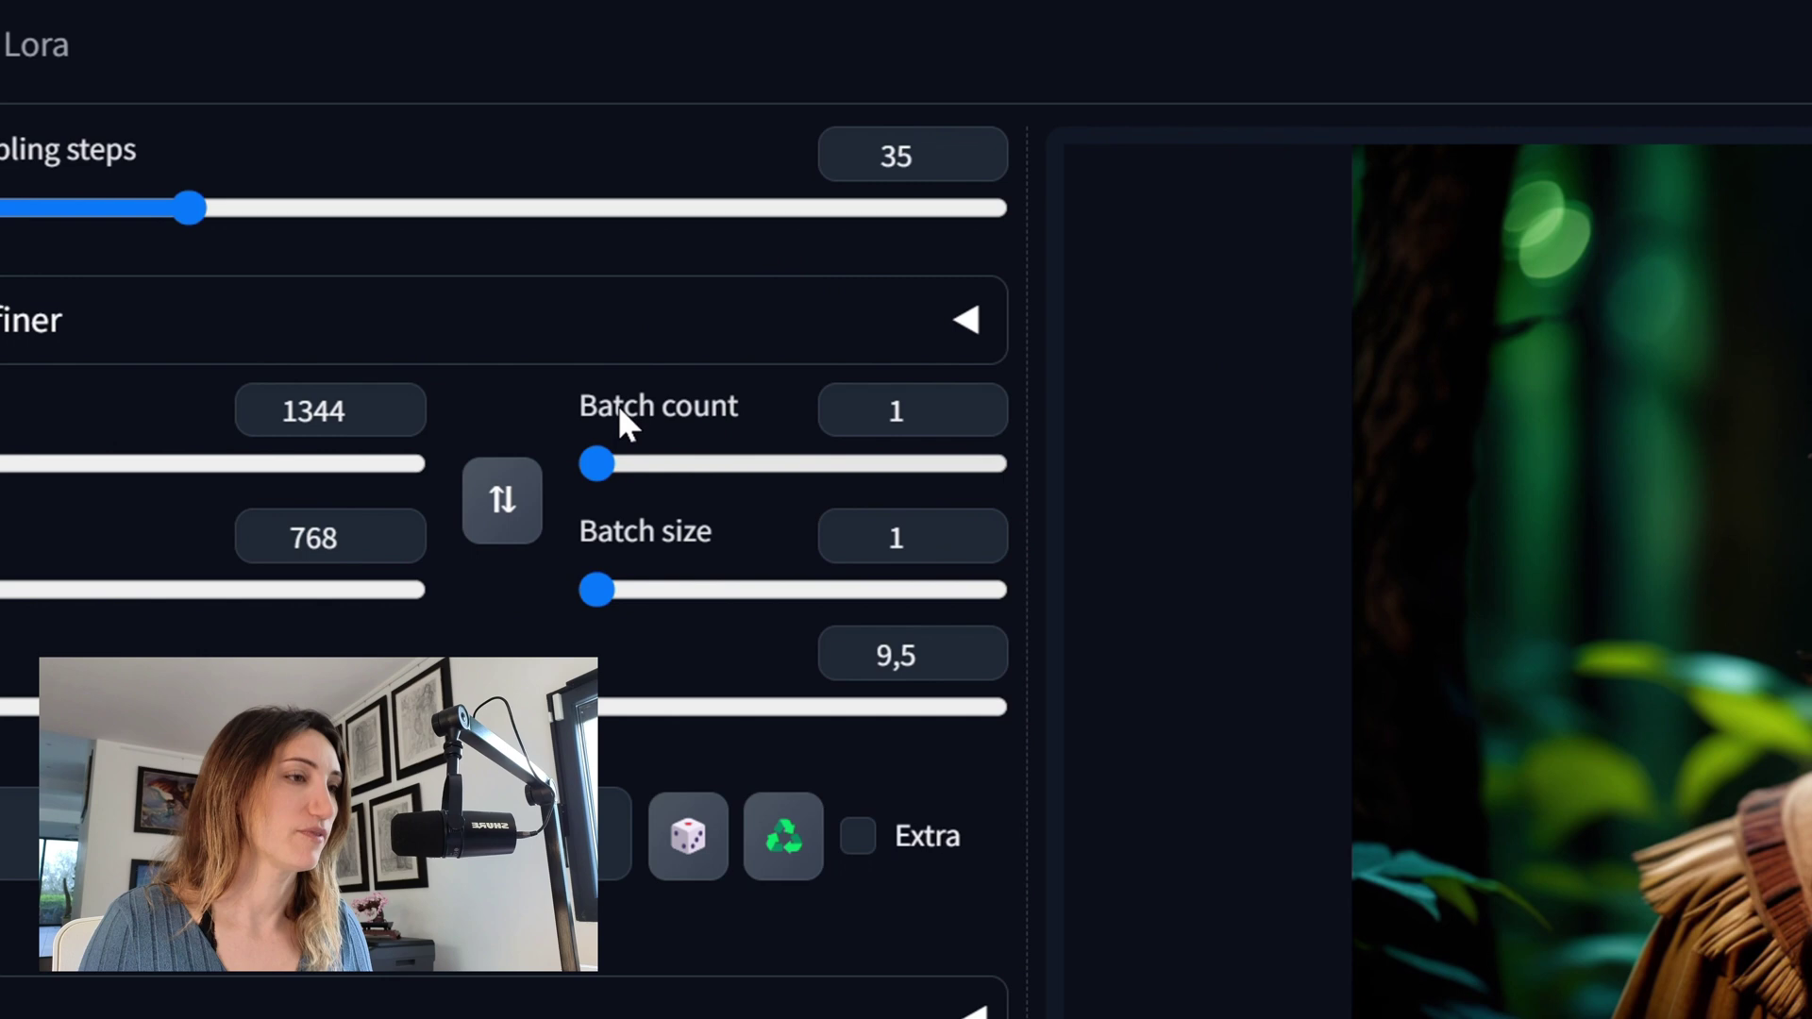
Set Batch count to 50 and start generating the batch of shaman portraits
double_click(846, 412)
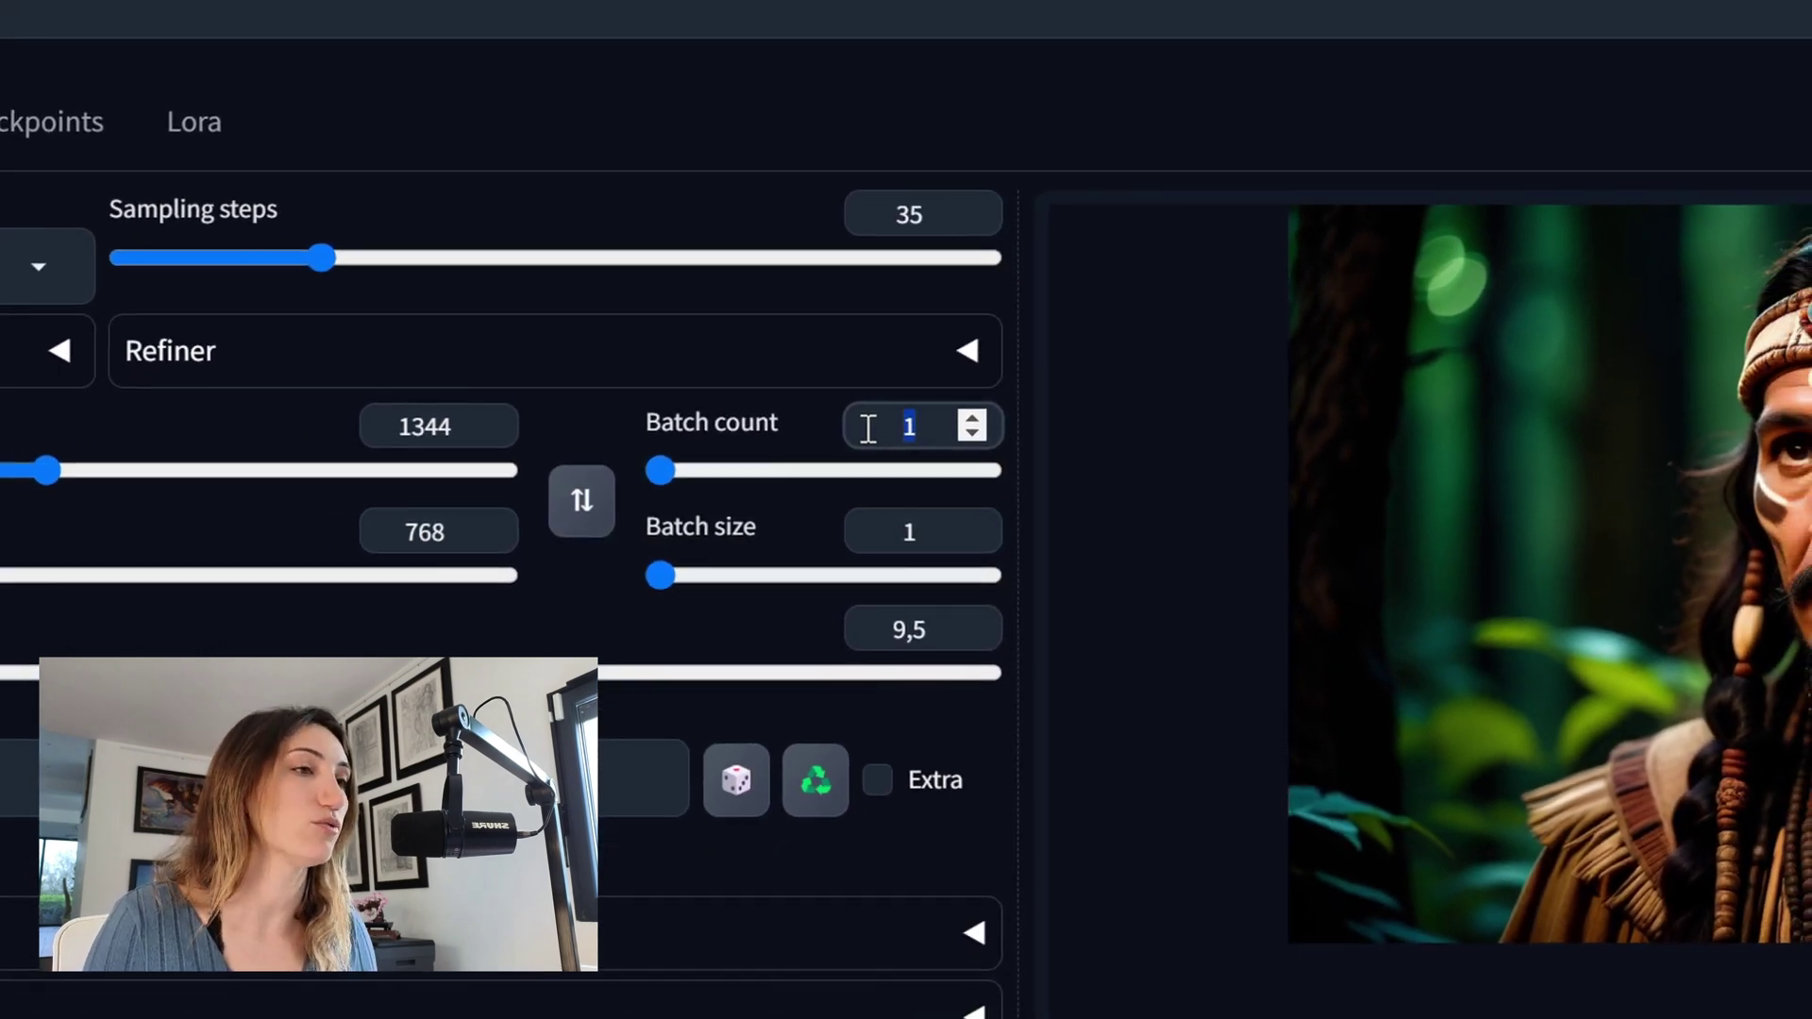
type("50")
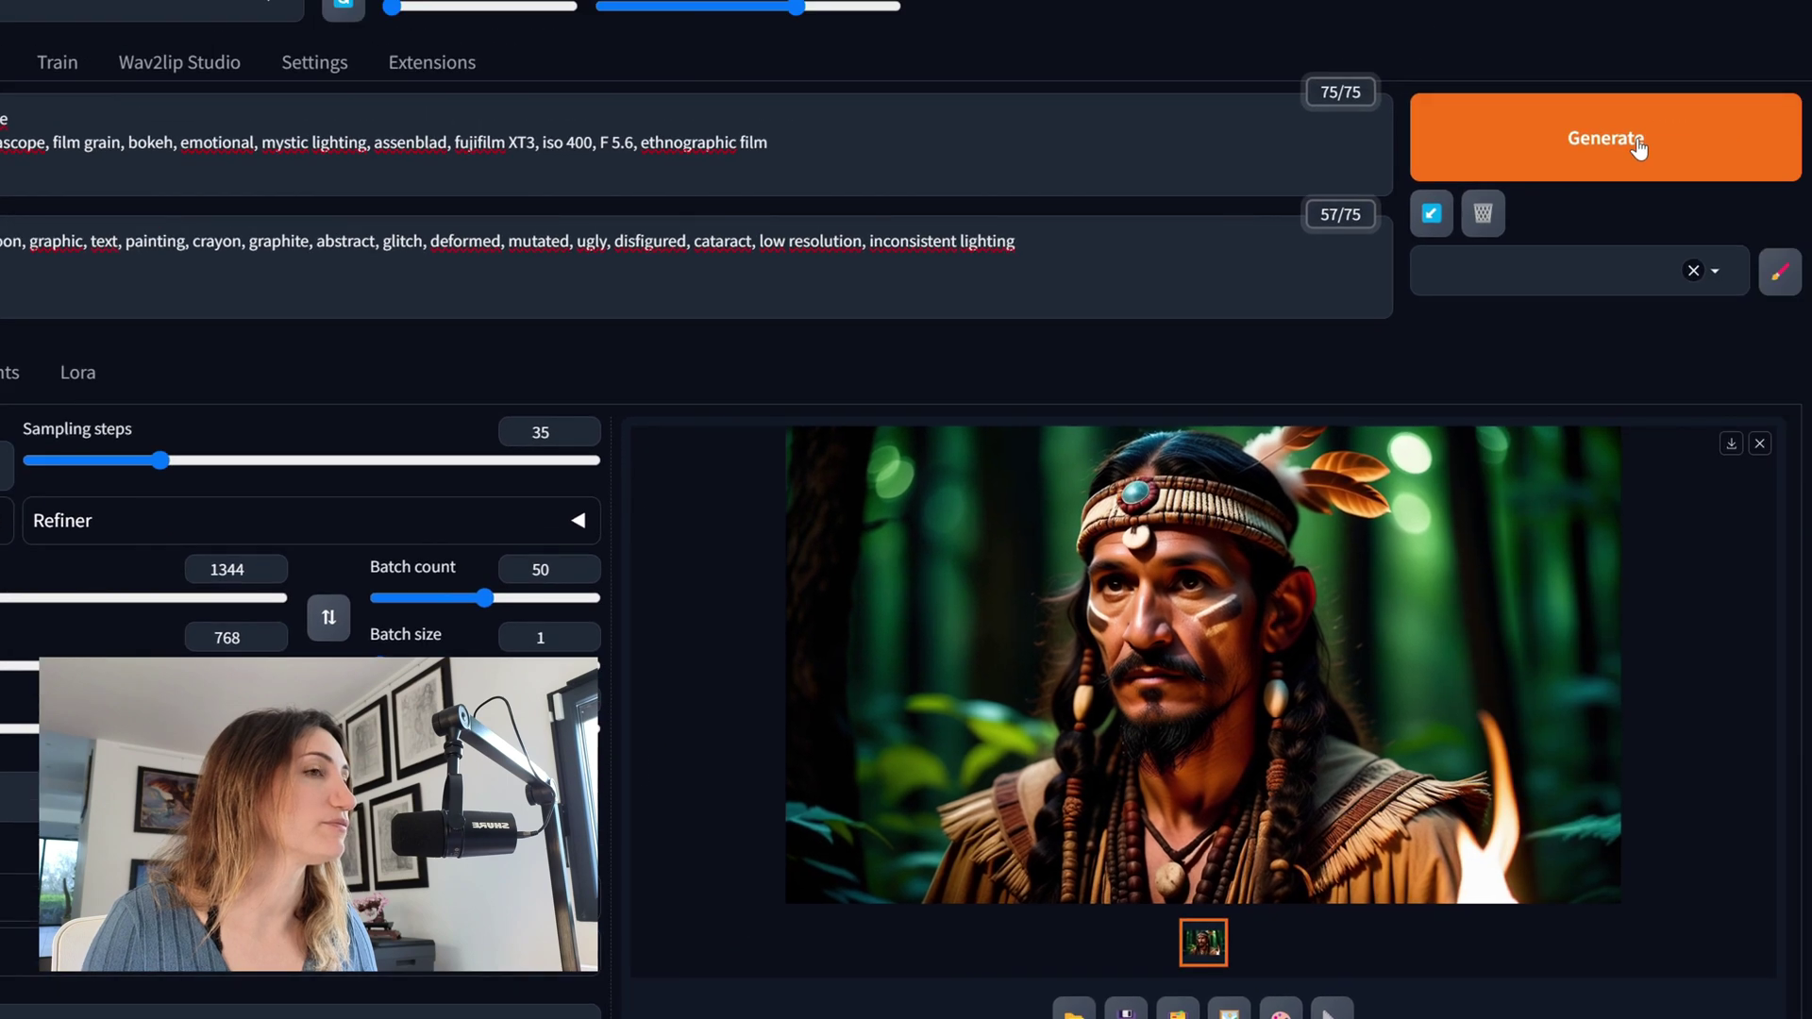
left_click(1639, 149)
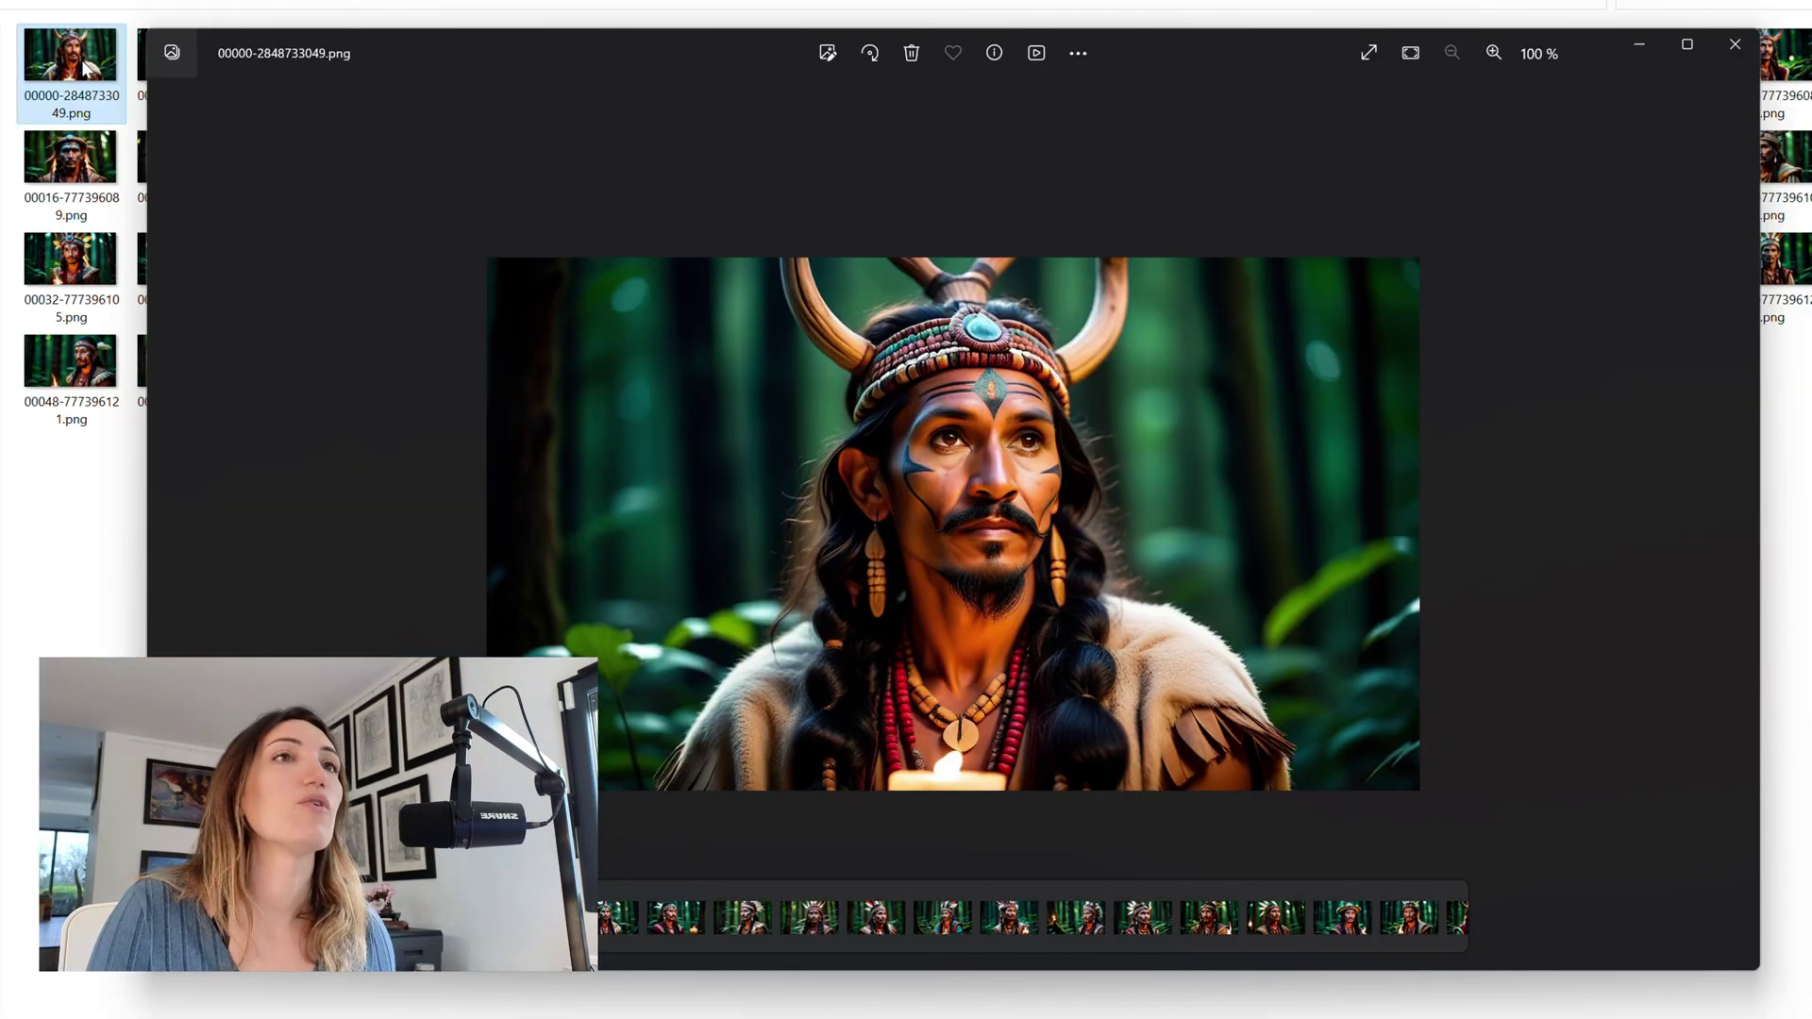
Open the first generated portrait in Photos and flip through the batch of forest shamans
double_click(83, 68)
key("Right")
key("Right")
key("Right")
key("Right")
key("Right")
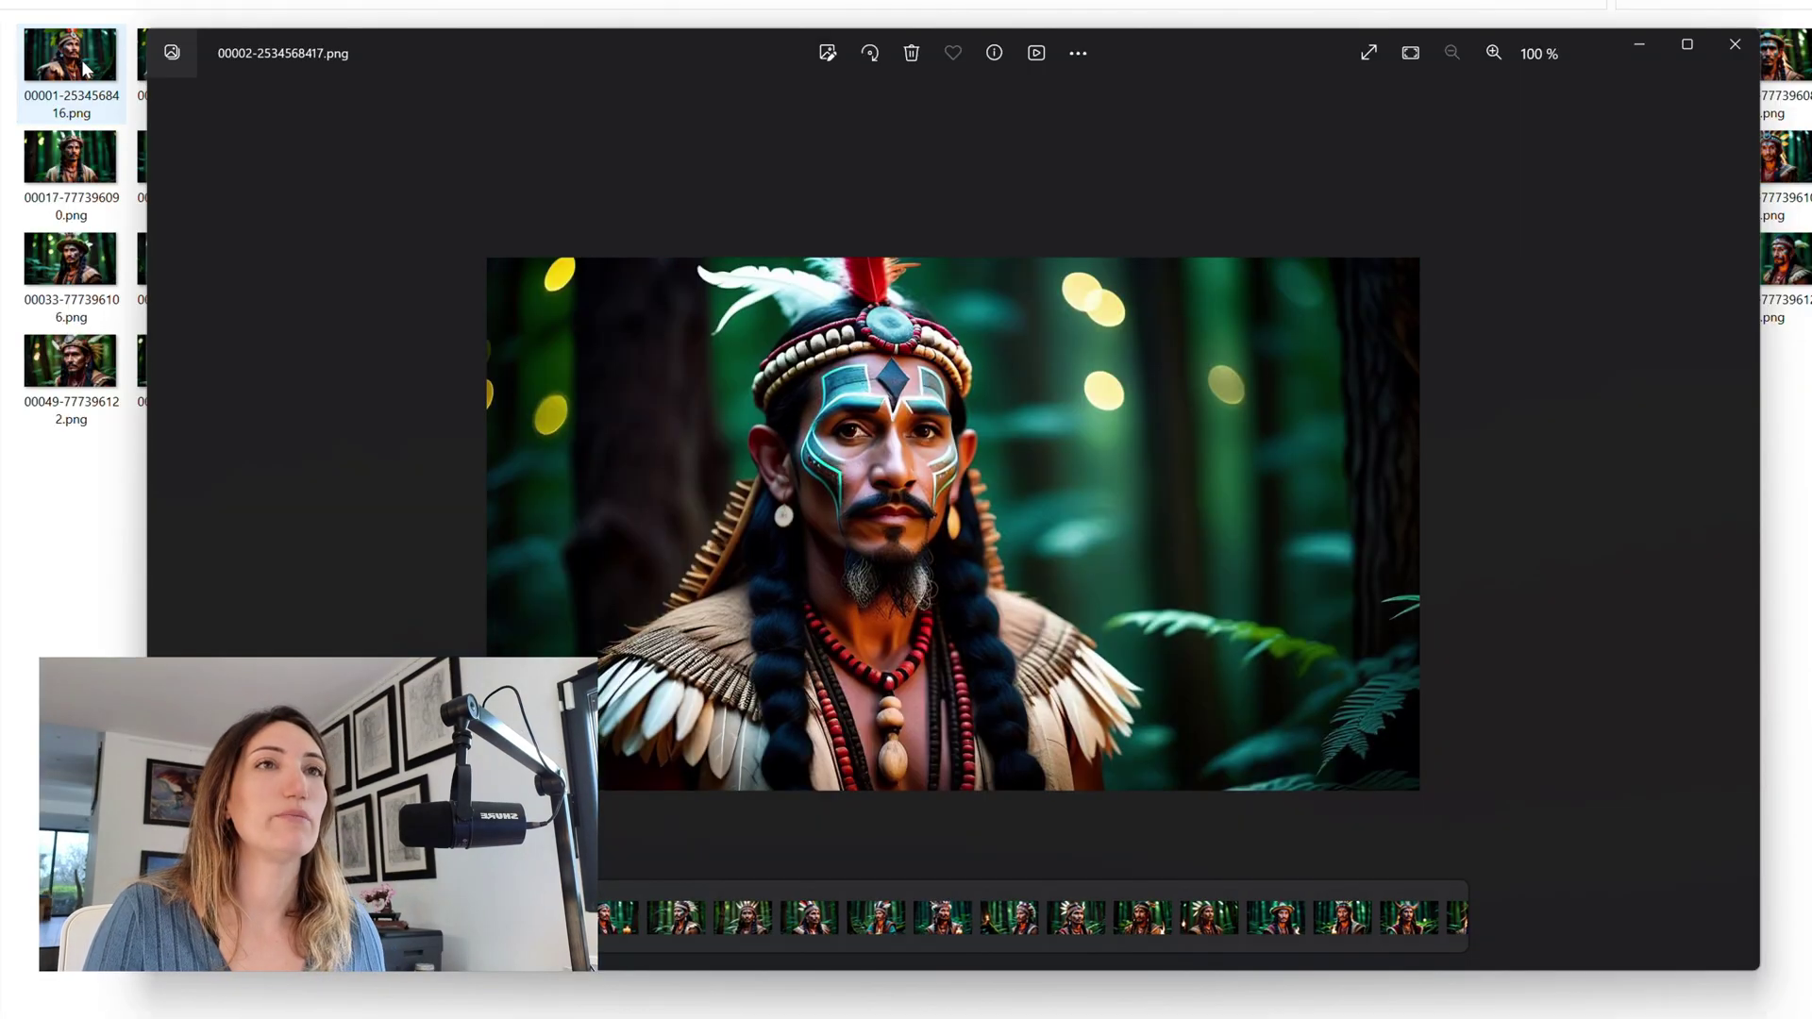
key("Right")
key("Right")
key("Right")
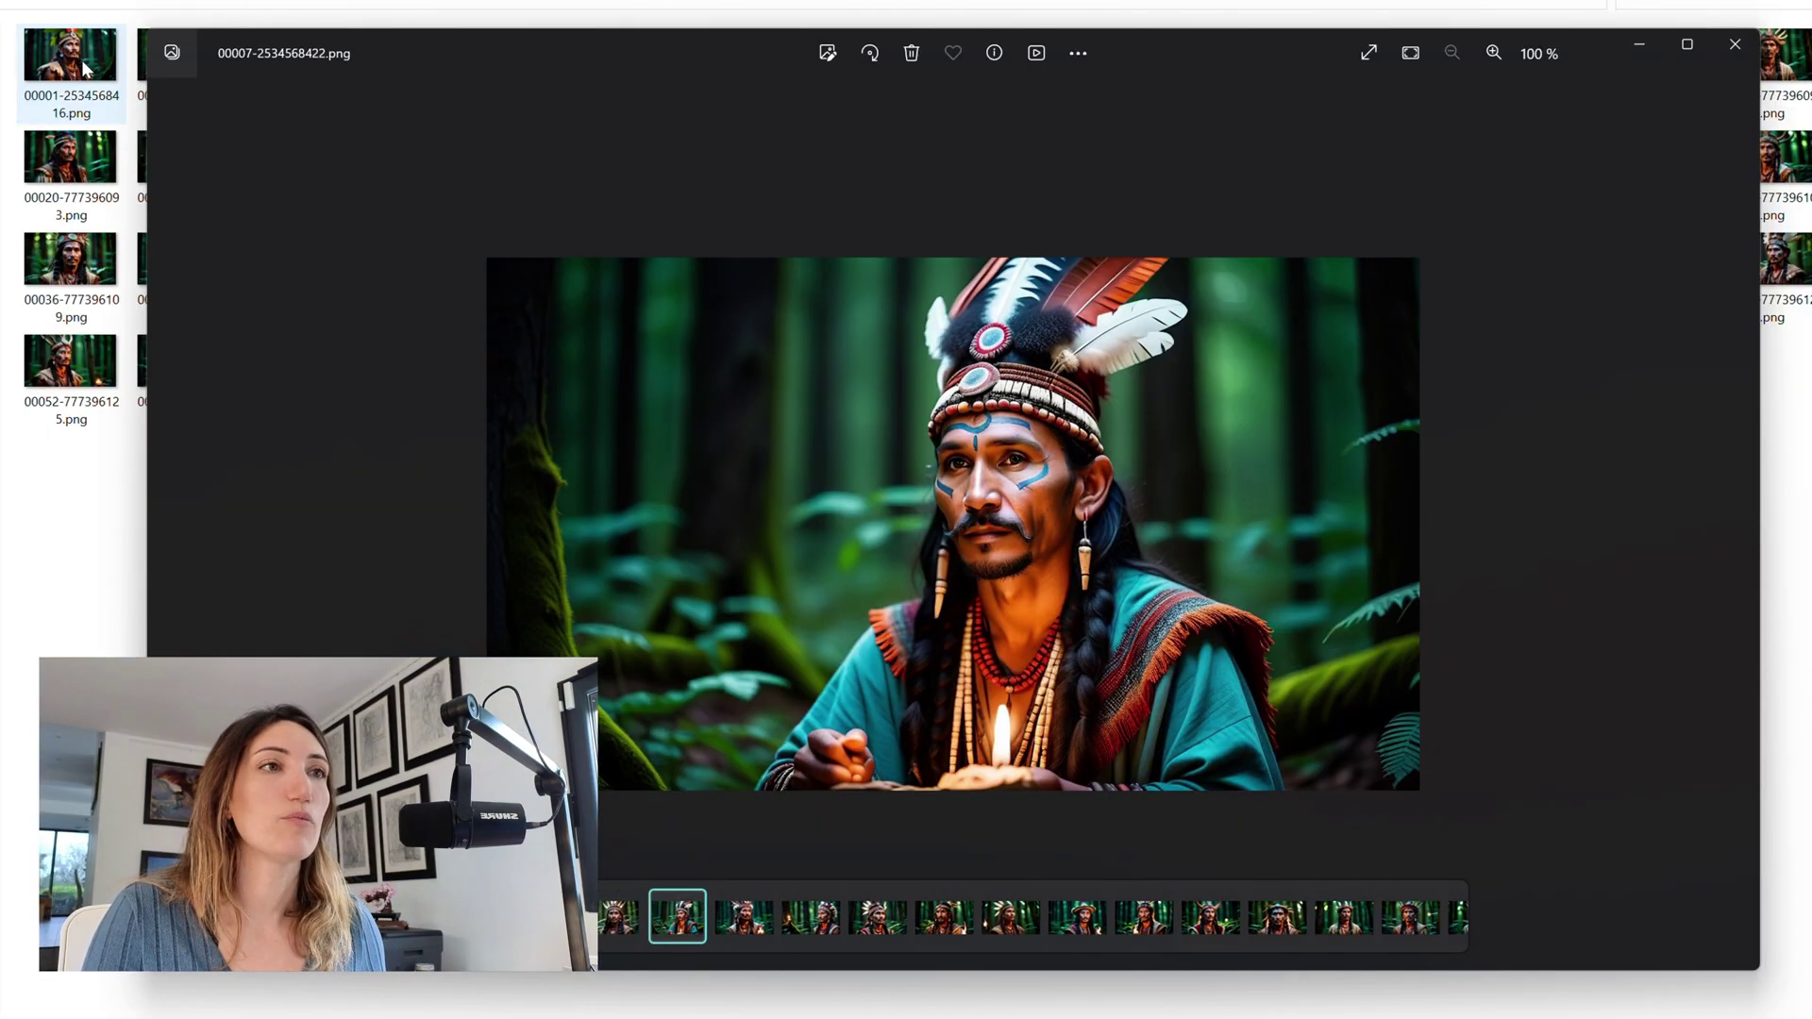
key("Right")
key("Right")
key("Right")
key("Right")
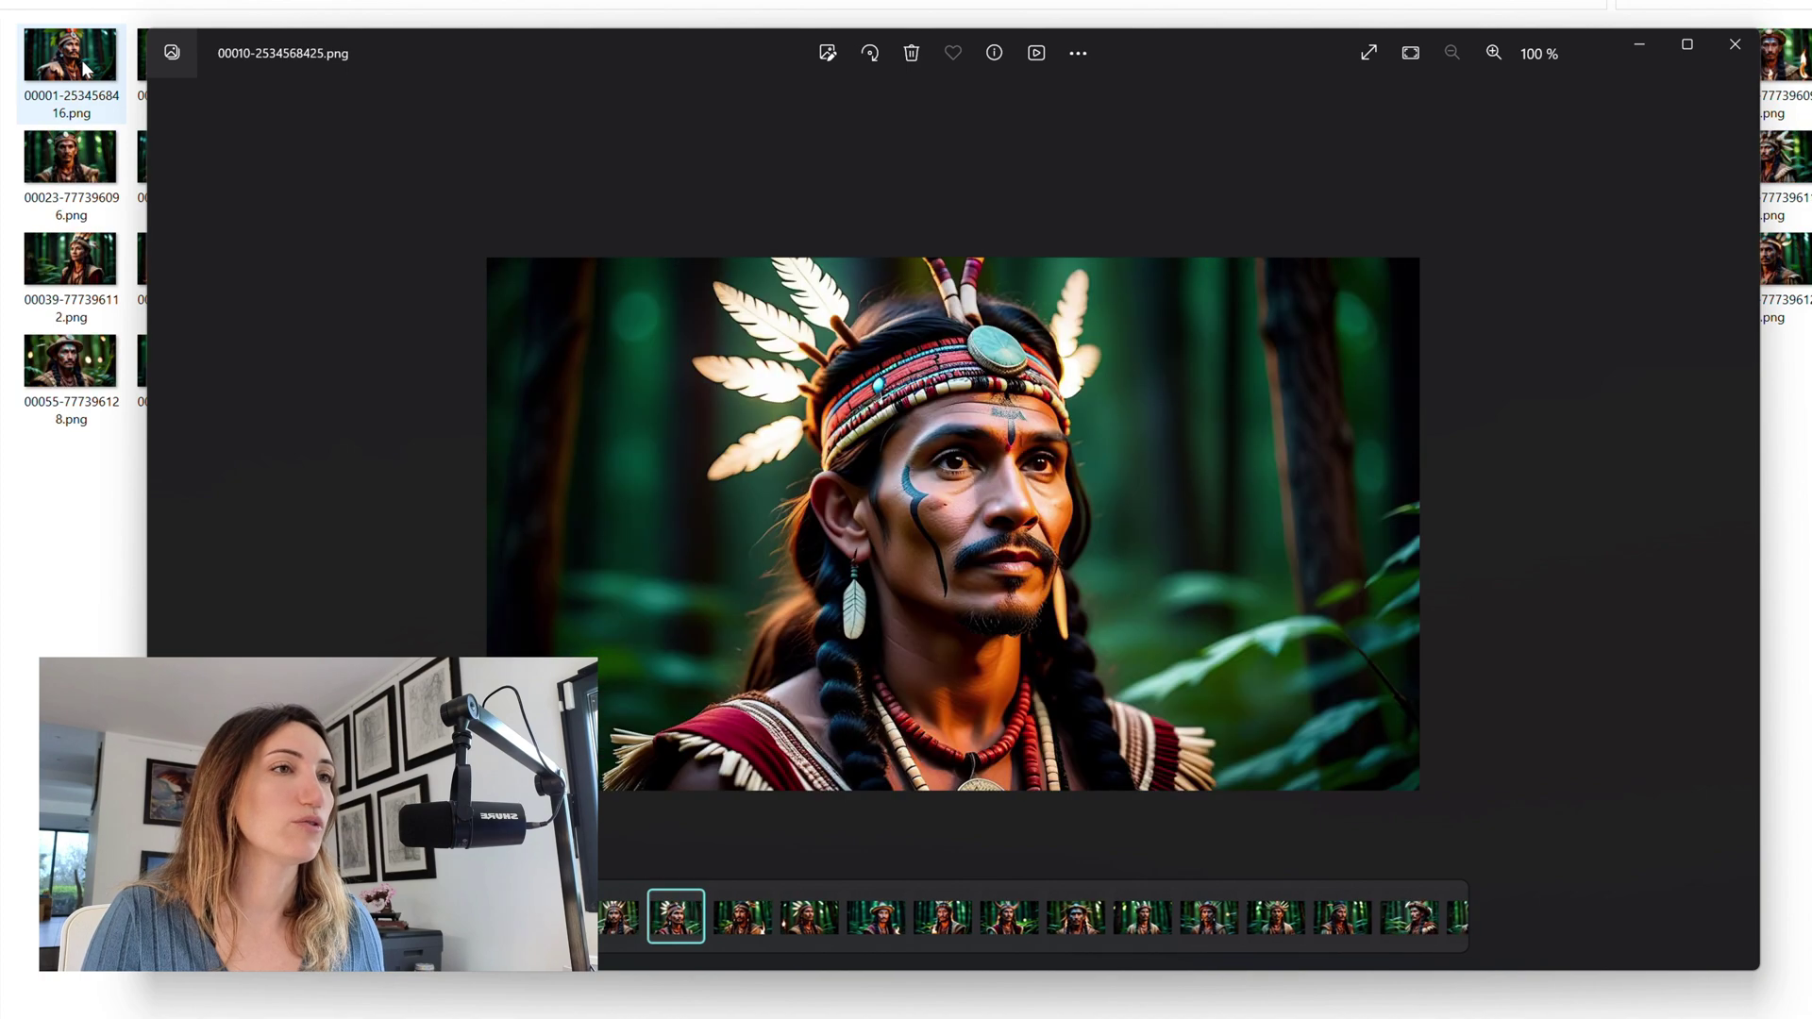
key("Right")
key("Right")
key("Right")
key("Right")
key("Right")
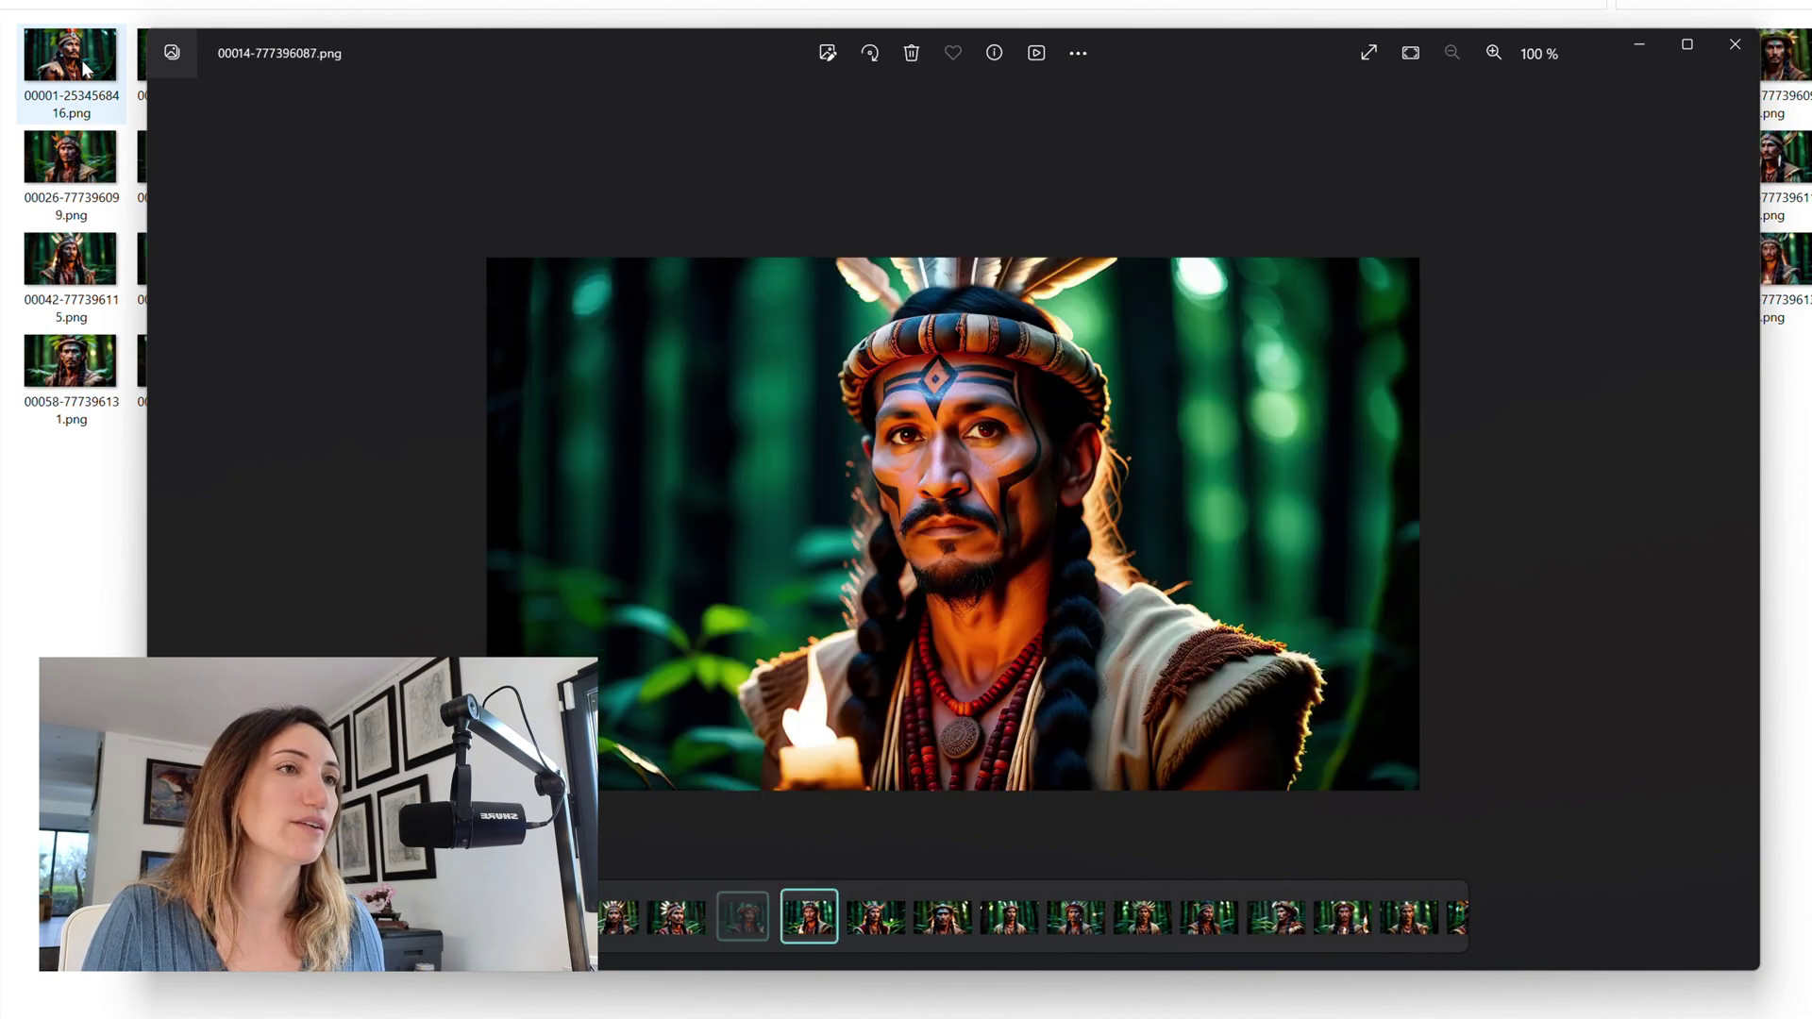
key("Right")
key("Right")
key("Right")
key("Right")
key("Right")
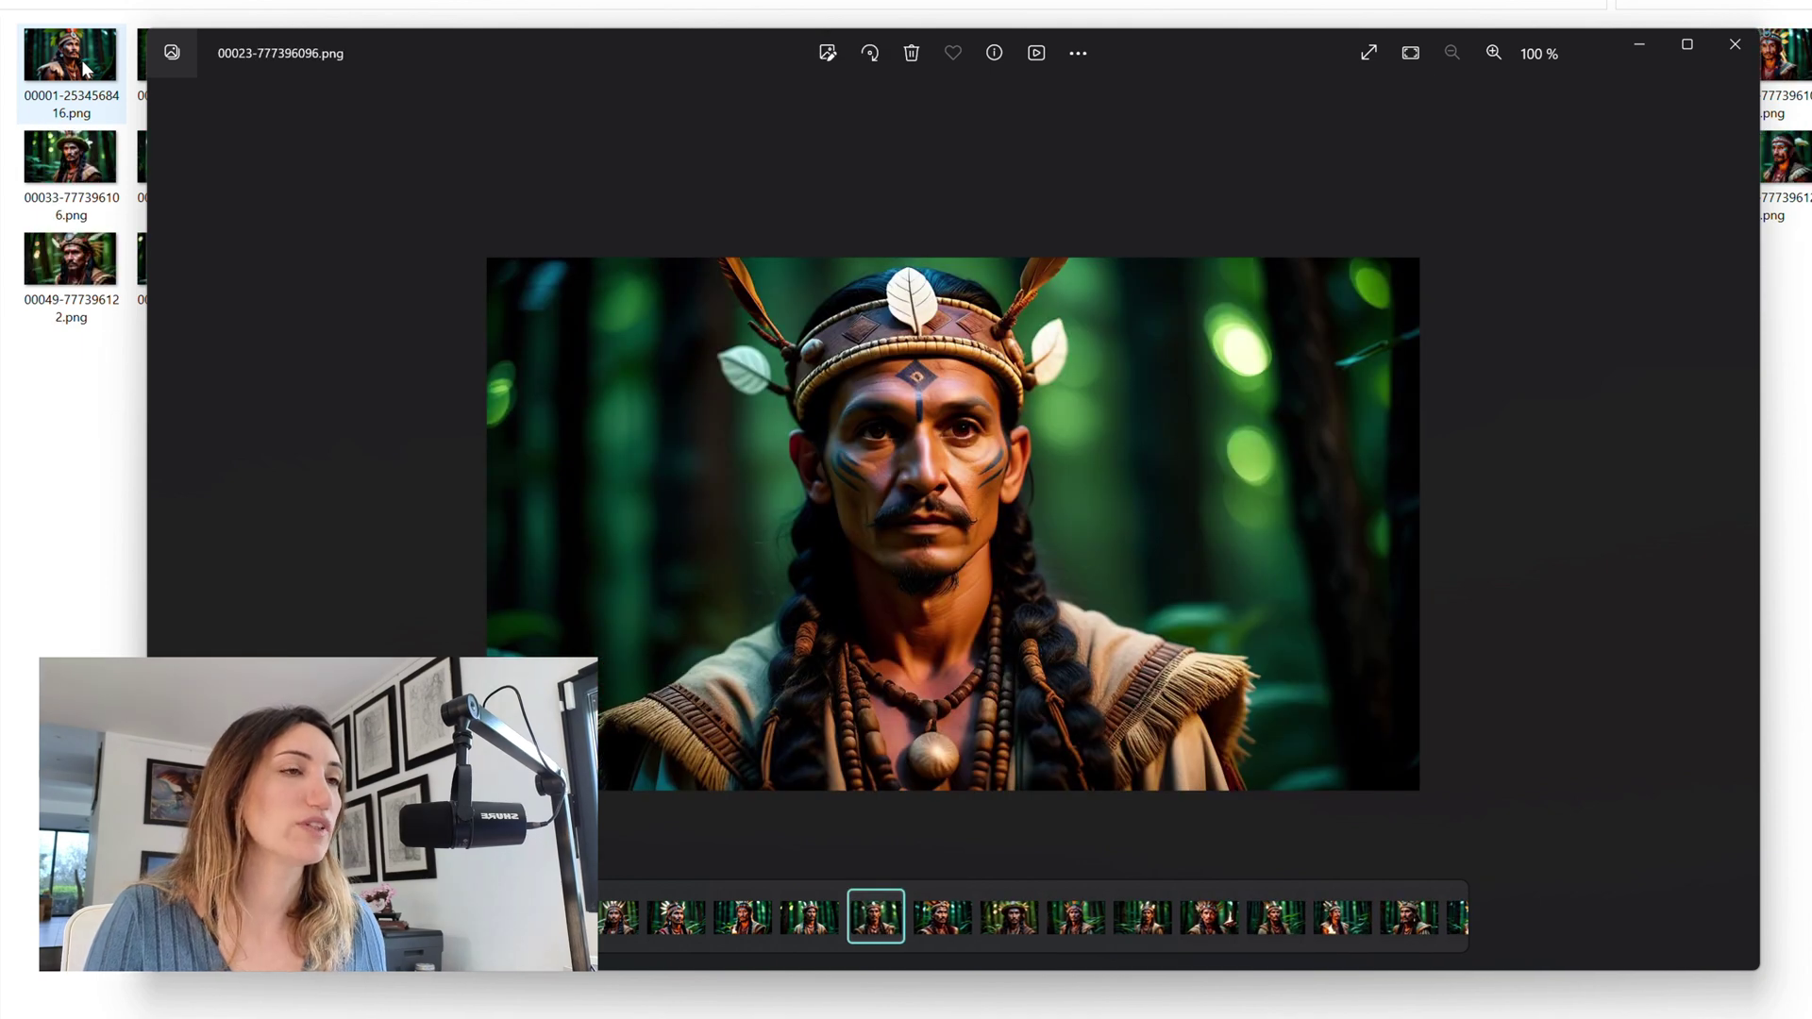
key("Right")
key("Right")
key("Right")
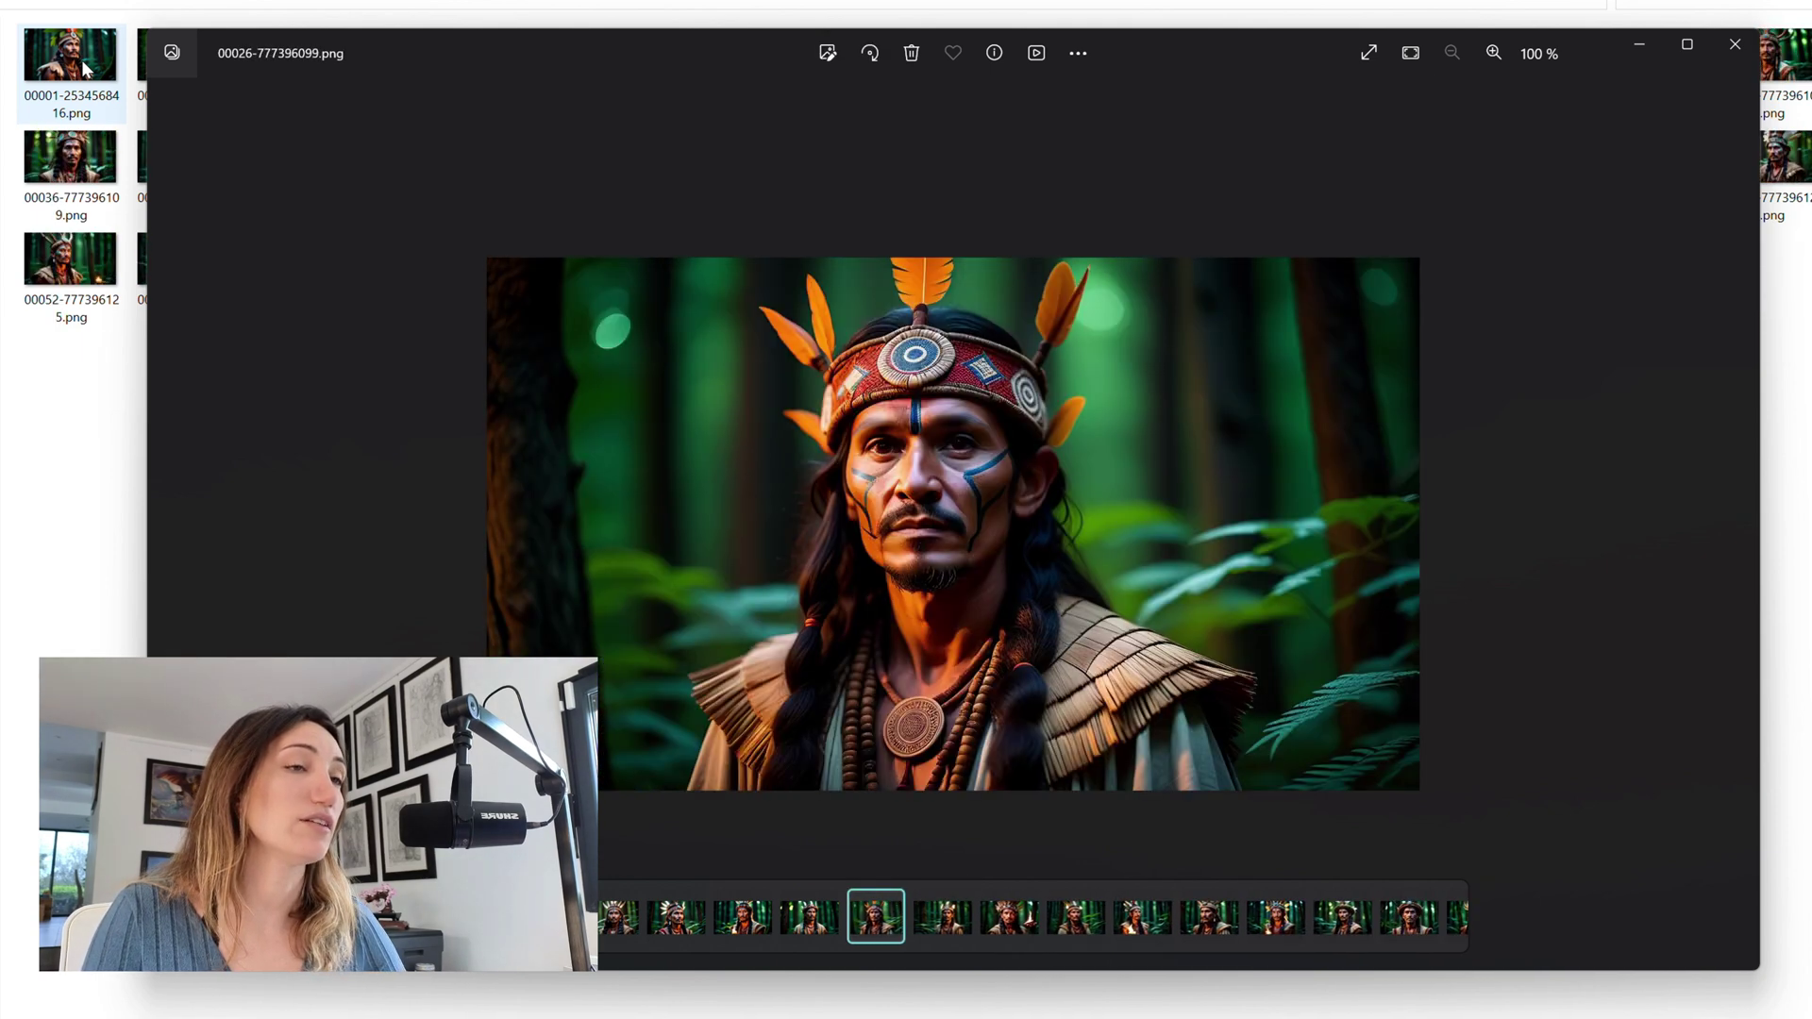
key("Right")
key("Right")
key("Right")
key("Right")
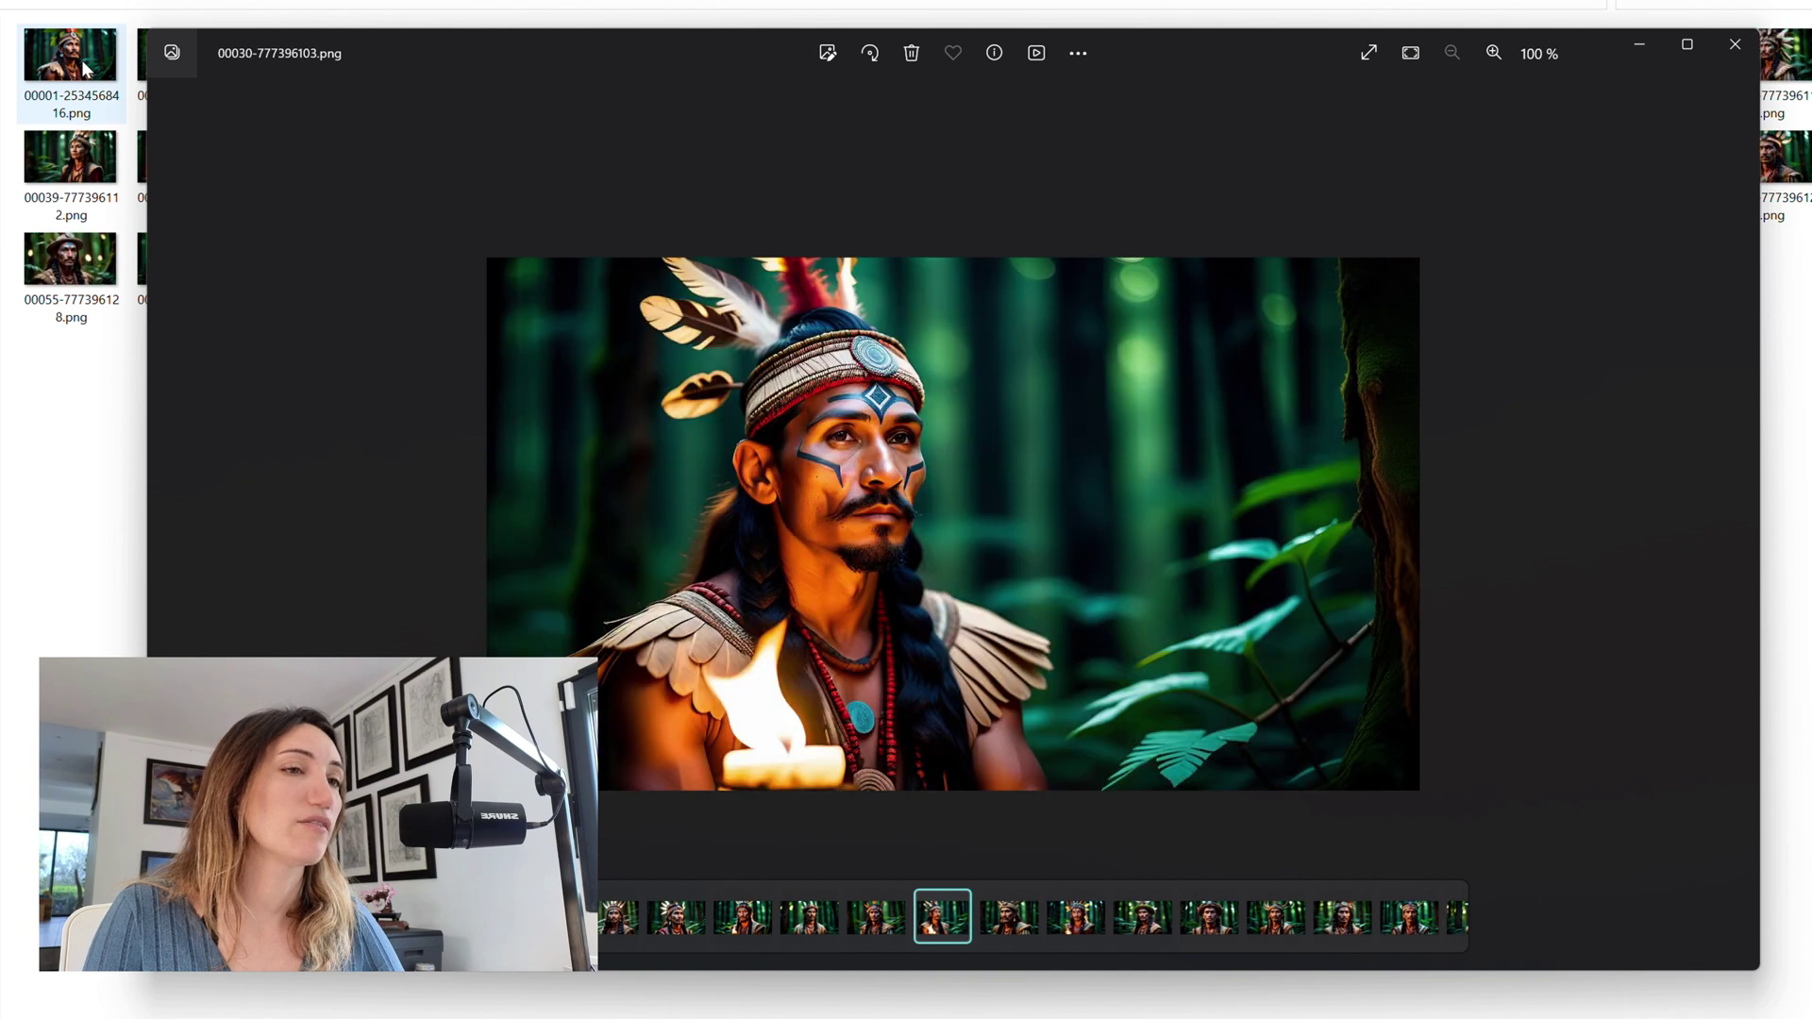
key("Right")
key("Right")
key("Right")
key("Right")
key("Right")
key("Right")
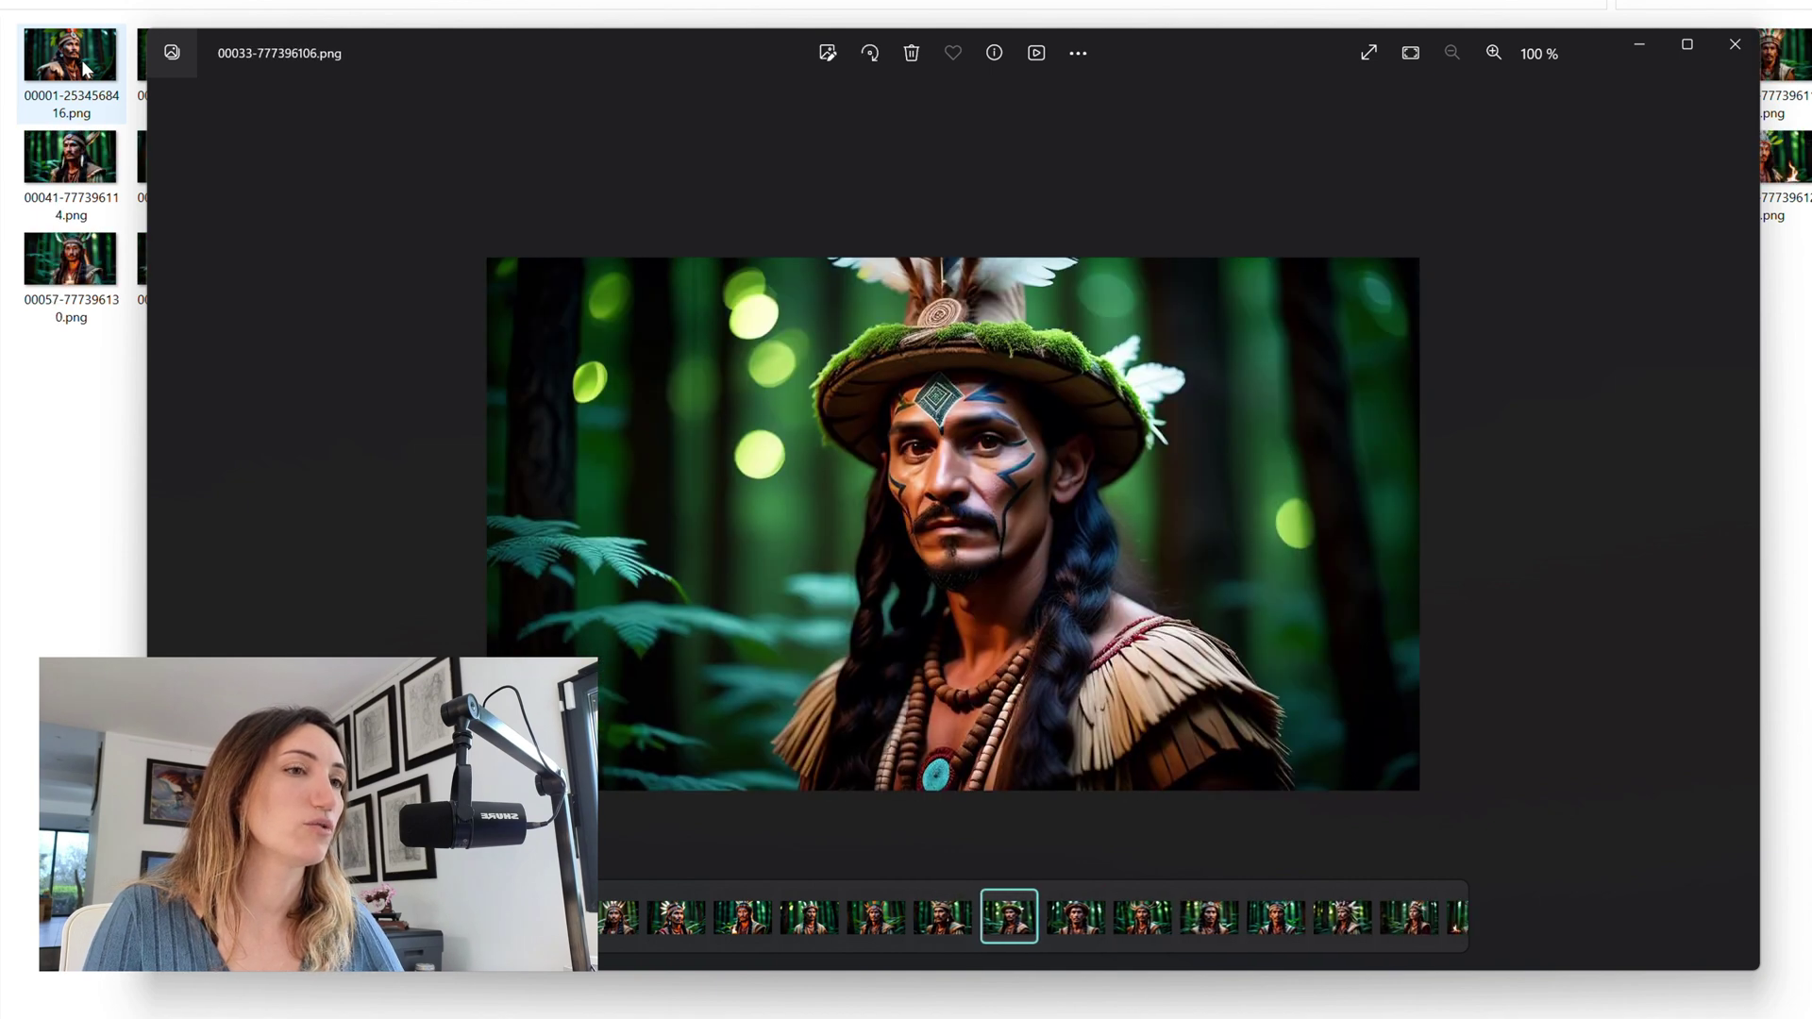
key("Right")
key("Right")
key("Right")
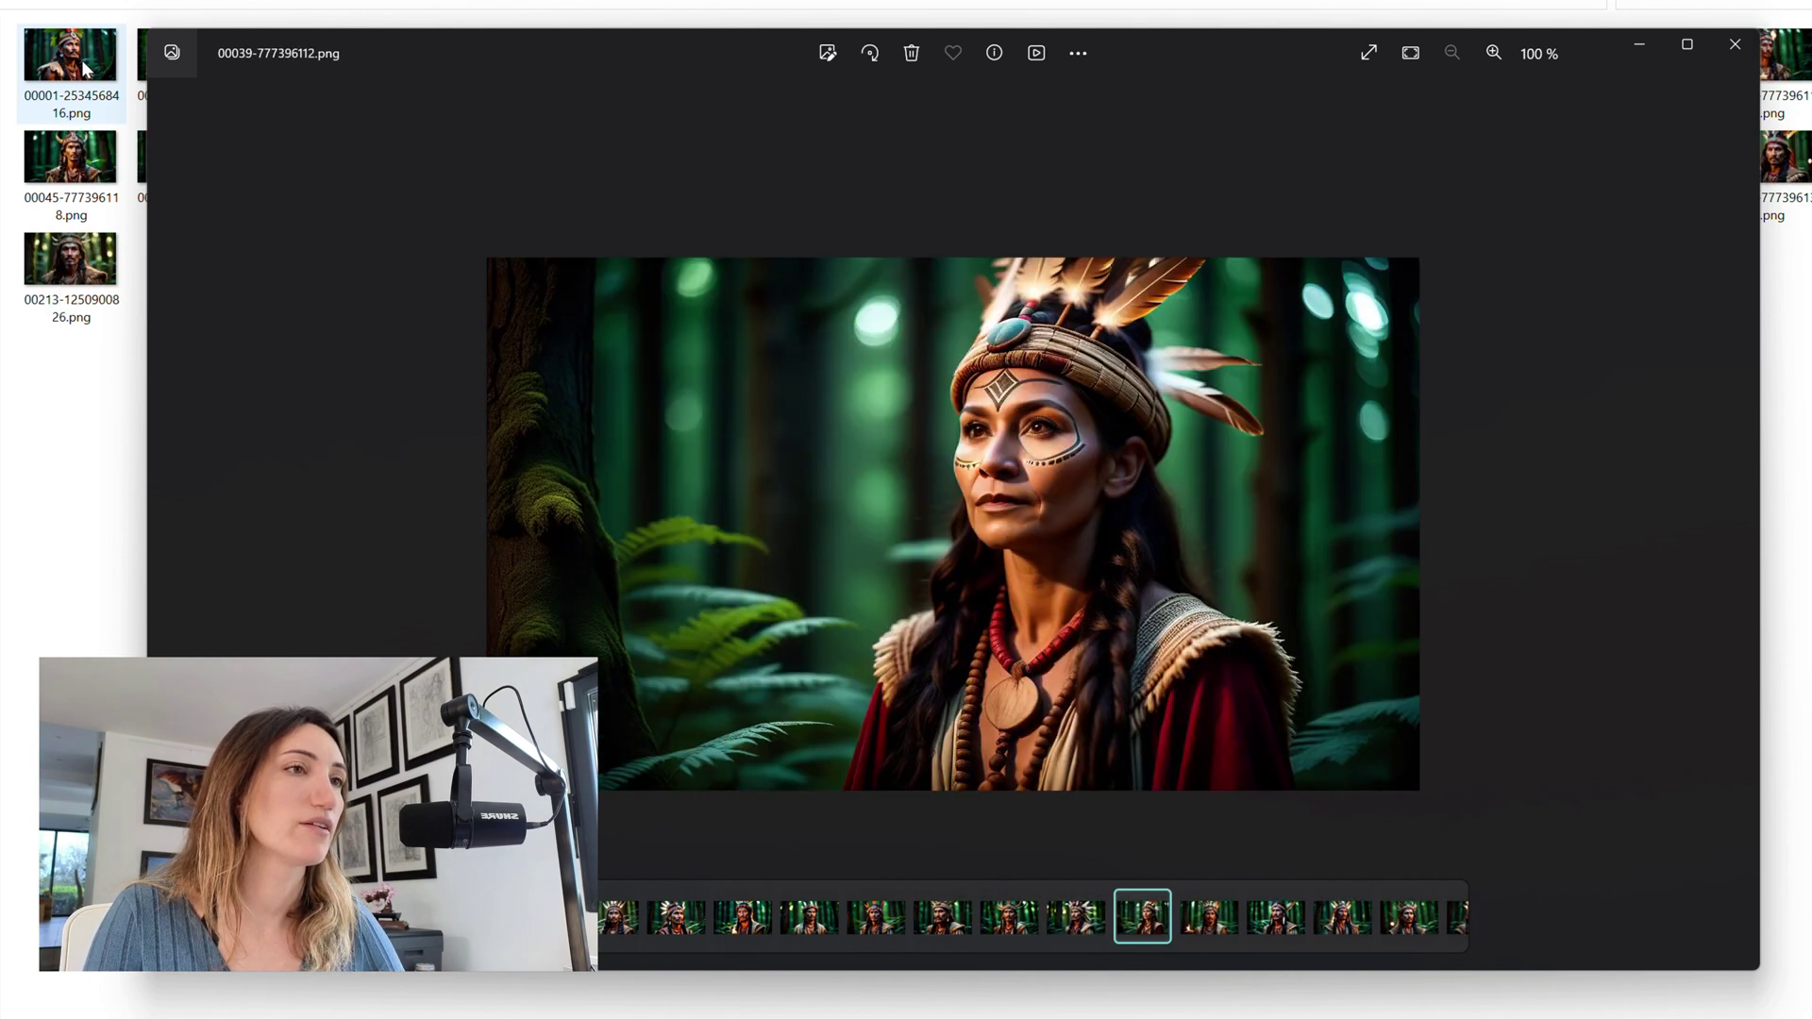
key("Right")
key("Right")
key("Right")
key("Right")
key("Right")
key("Right")
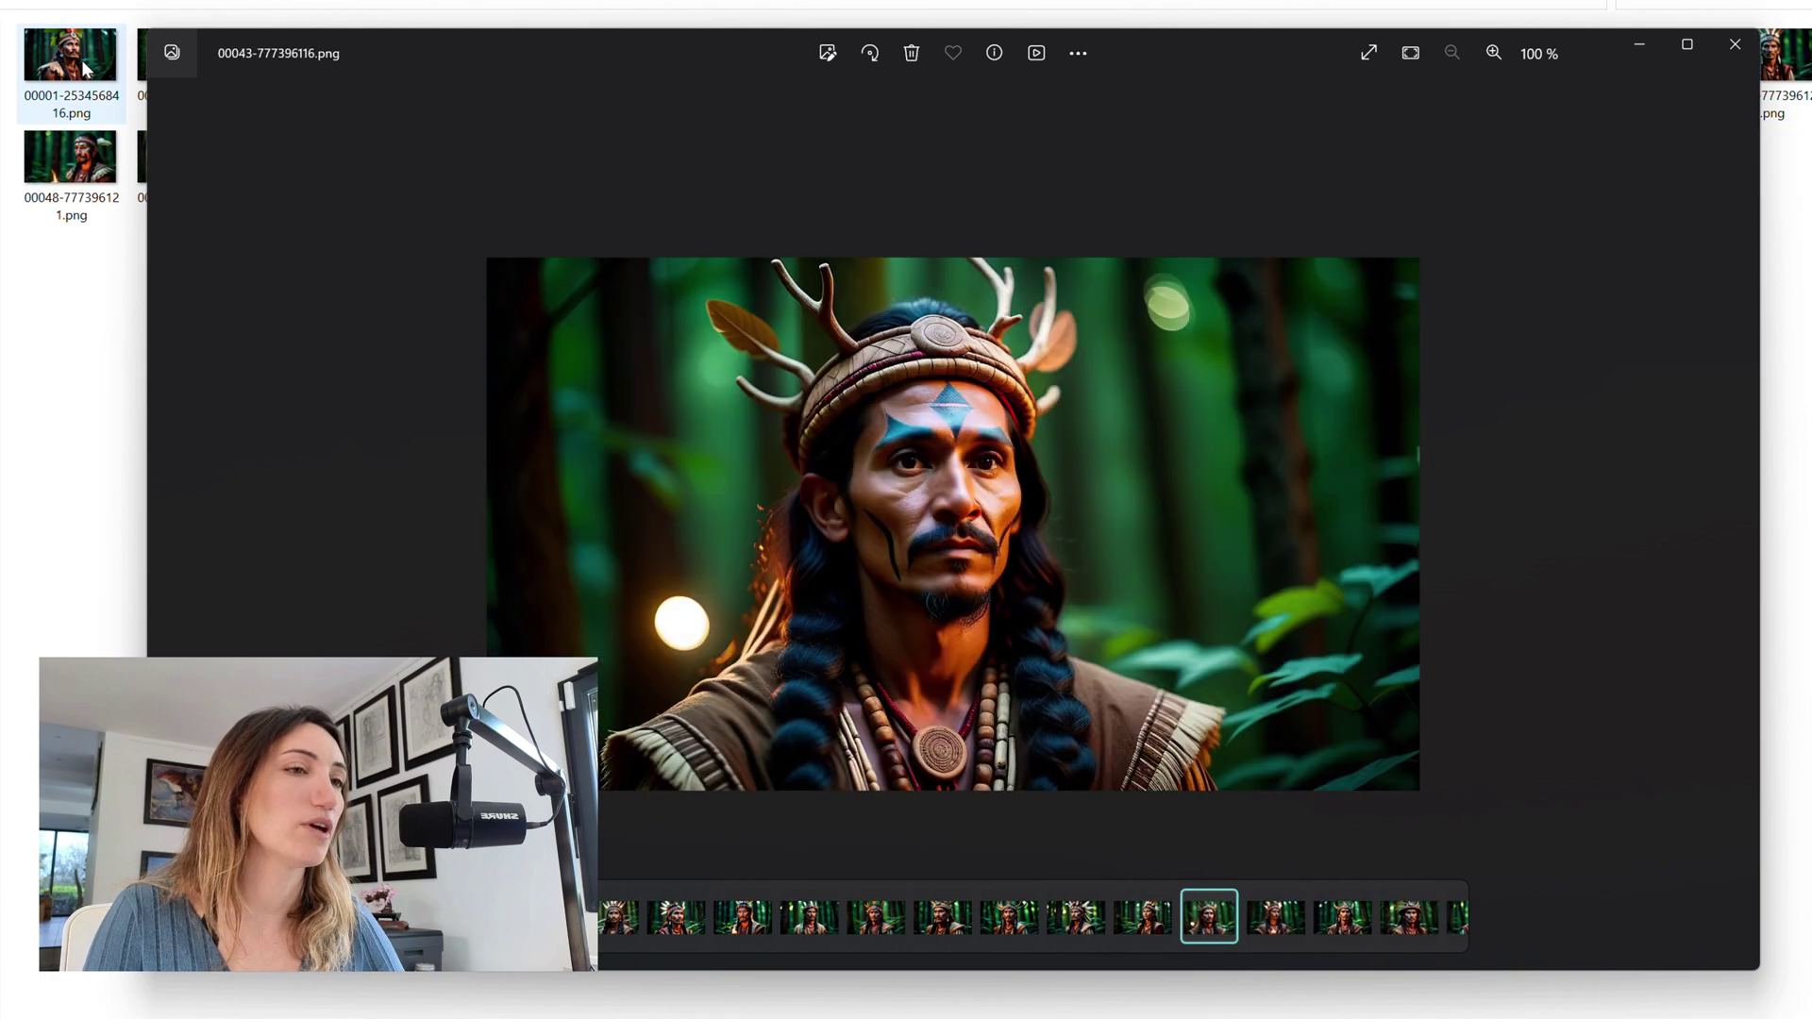
key("Right")
key("Right")
key("Right")
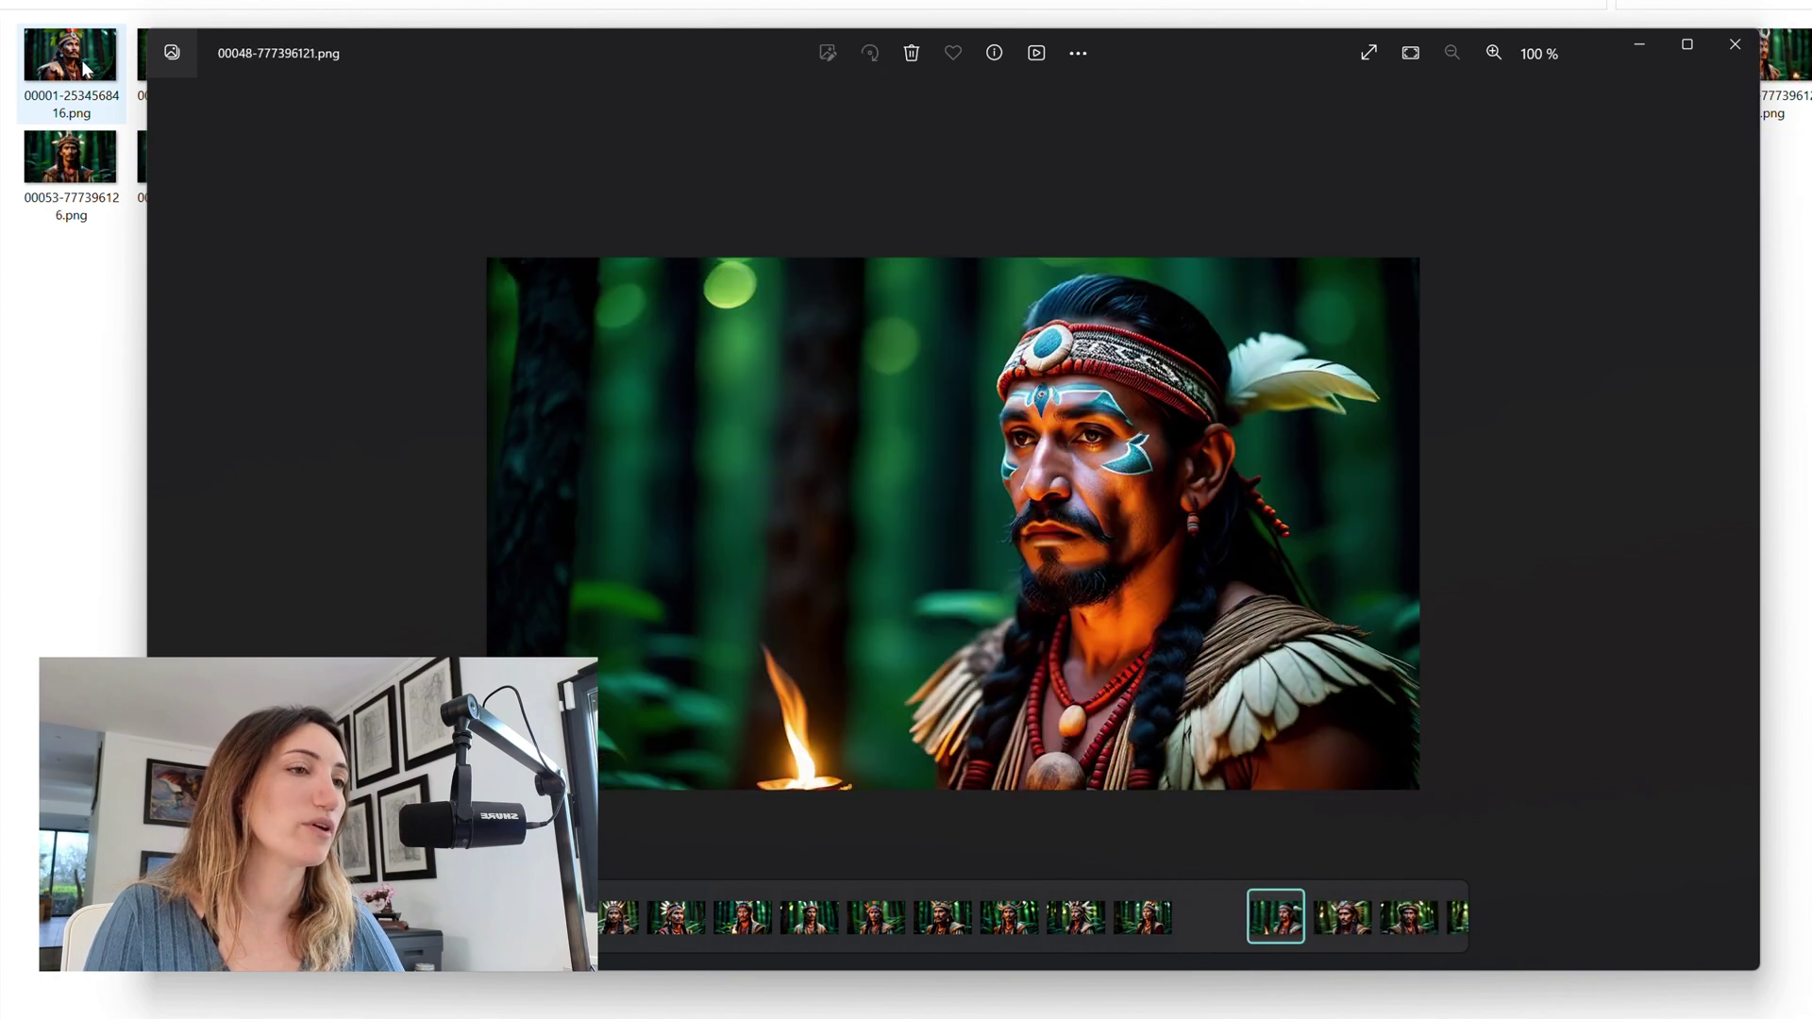
key("Right")
key("Right")
key("Right")
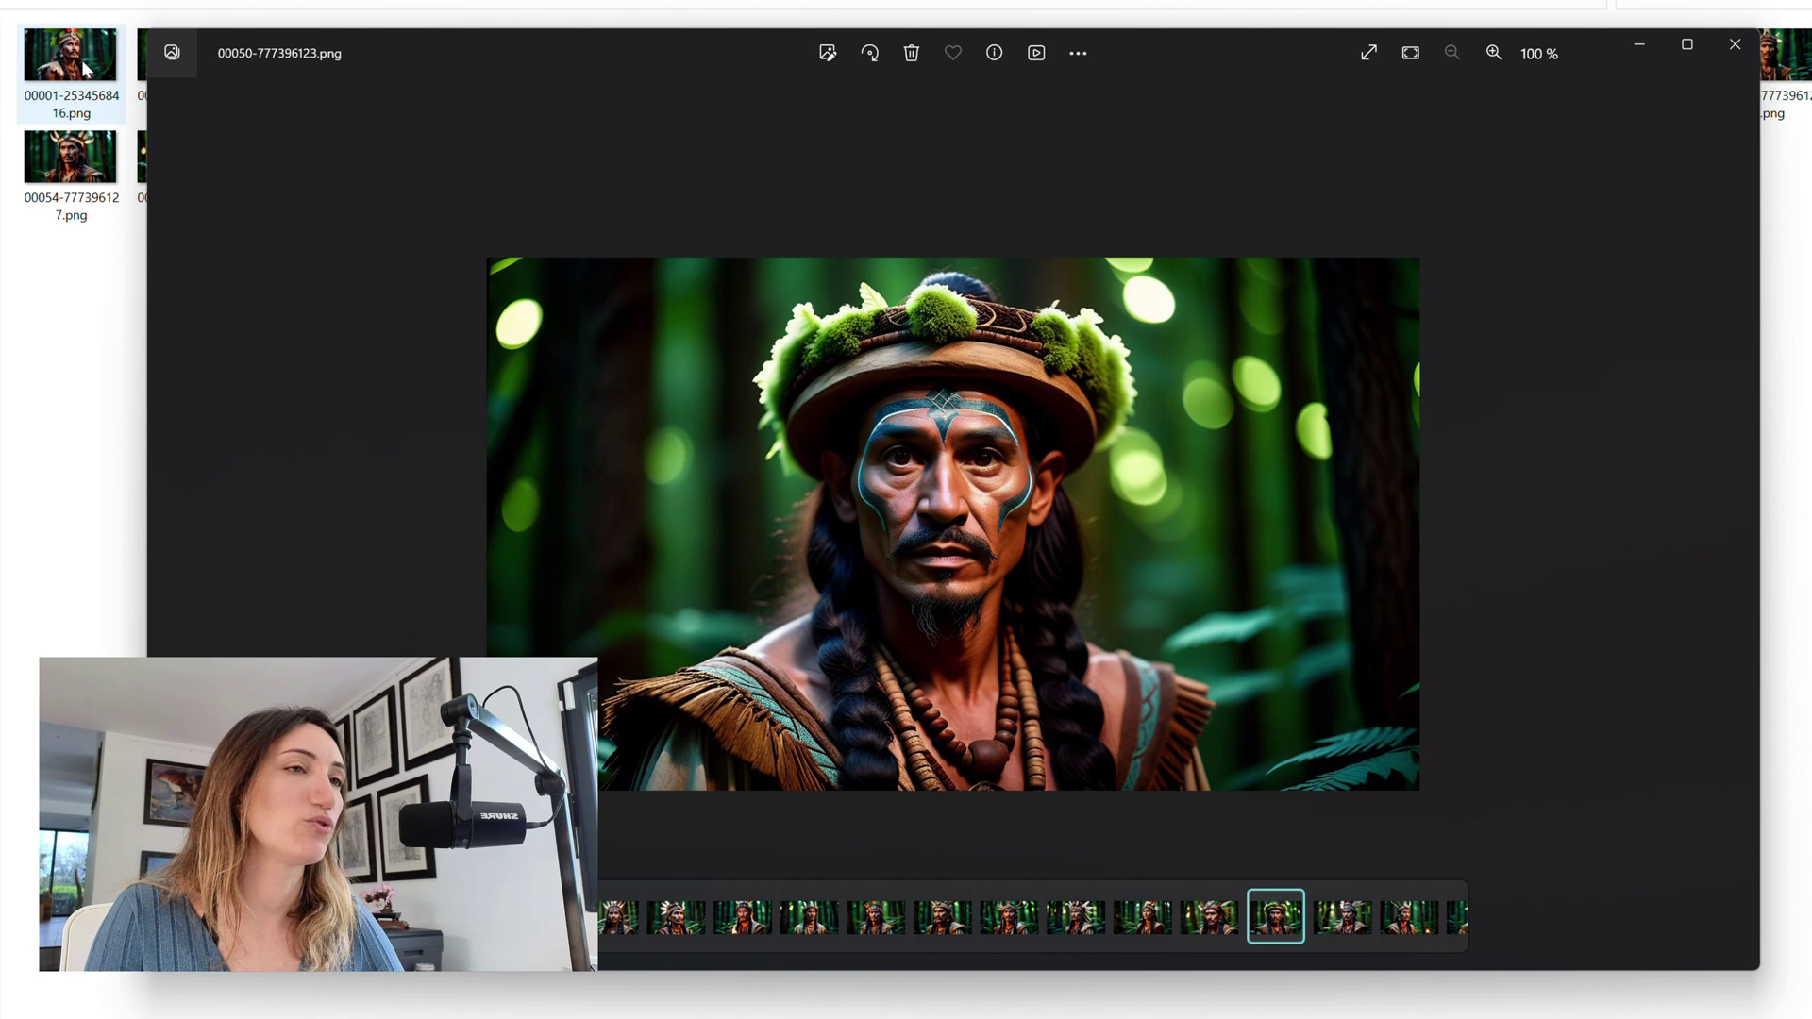
key("Right")
key("Right")
key("Right")
key("Right")
key("Right")
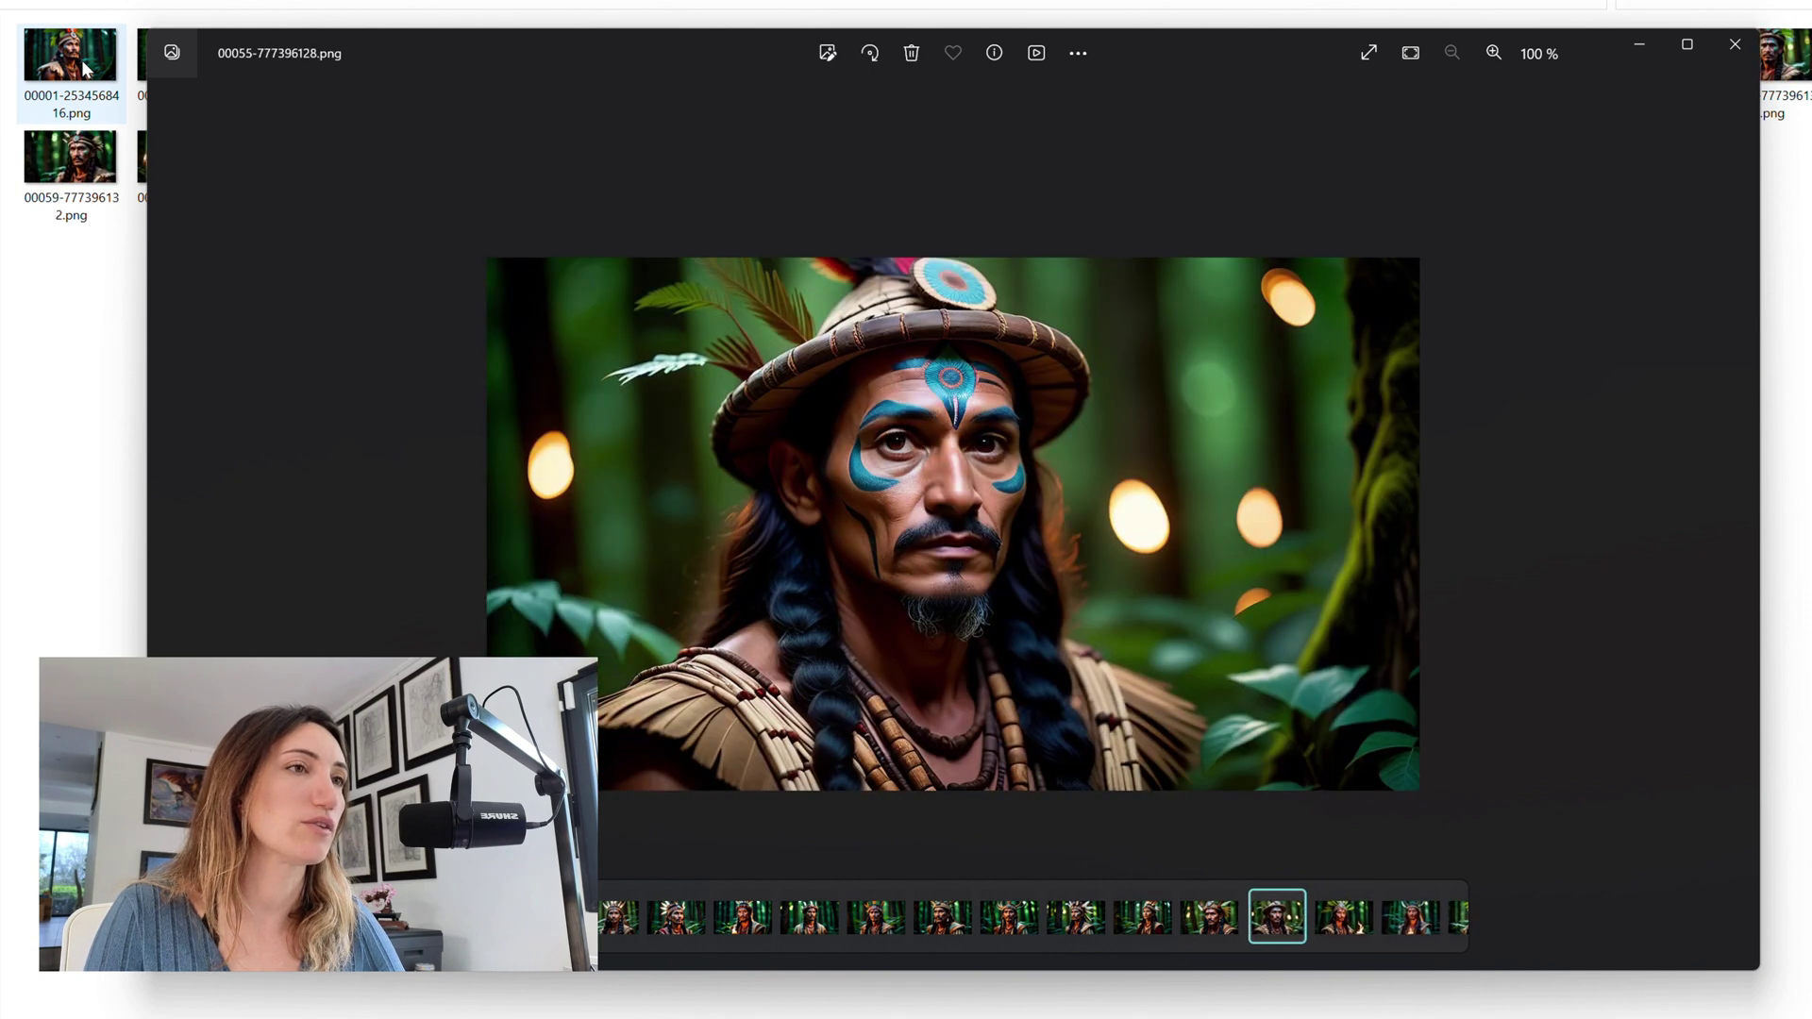
key("Right")
key("Right")
key("Right")
key("Right")
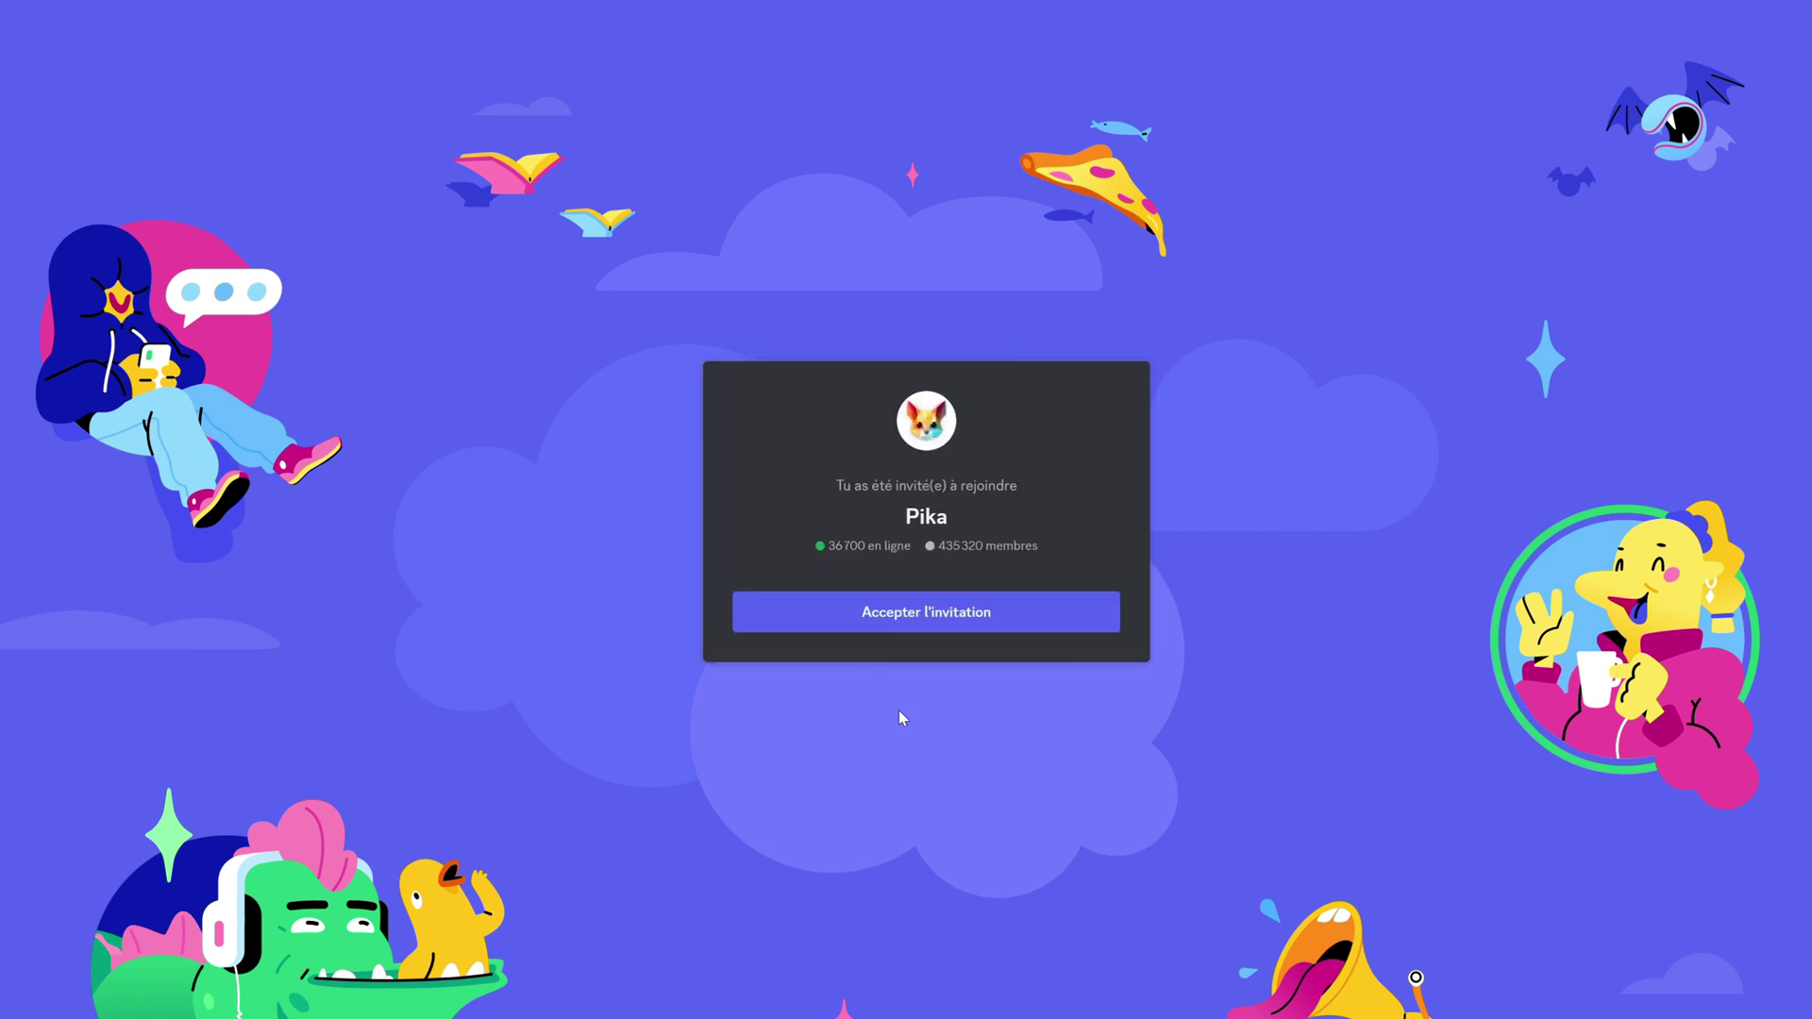
Accept the invitation to join the Pika Discord server
left_click(954, 613)
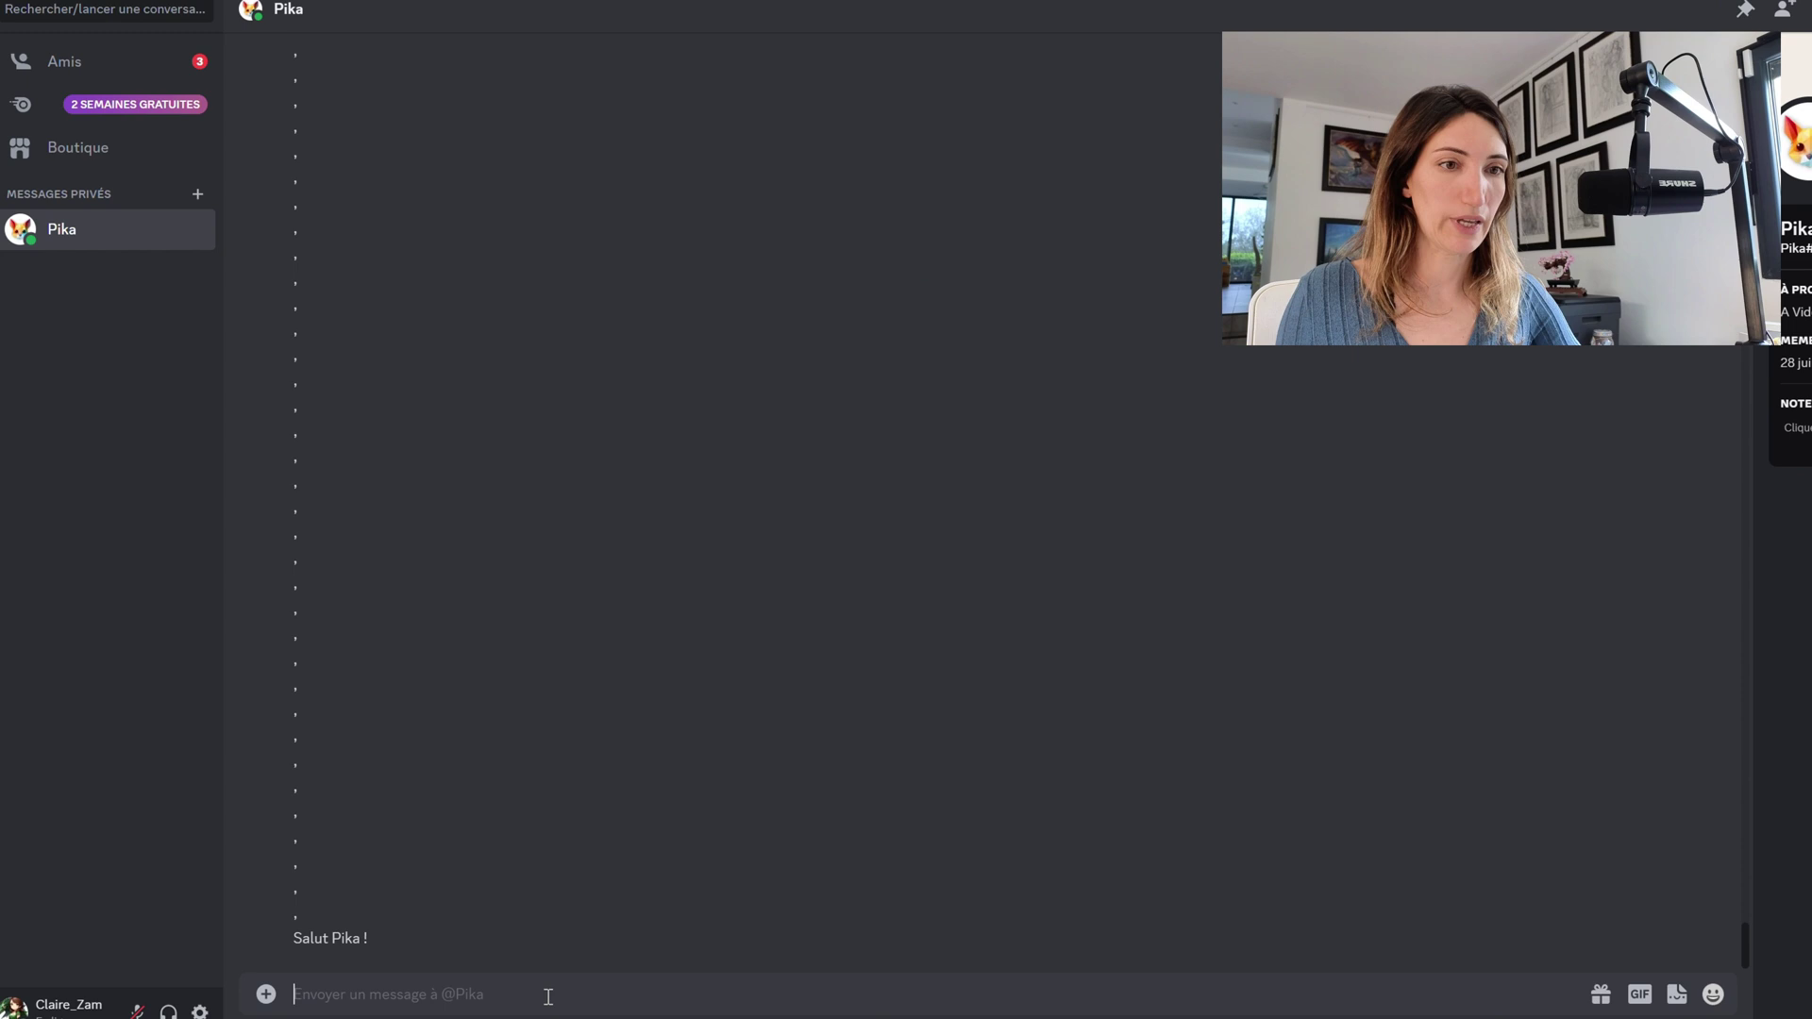
Start a /animate command in the Pika DM, leaving its image slot open
type("/")
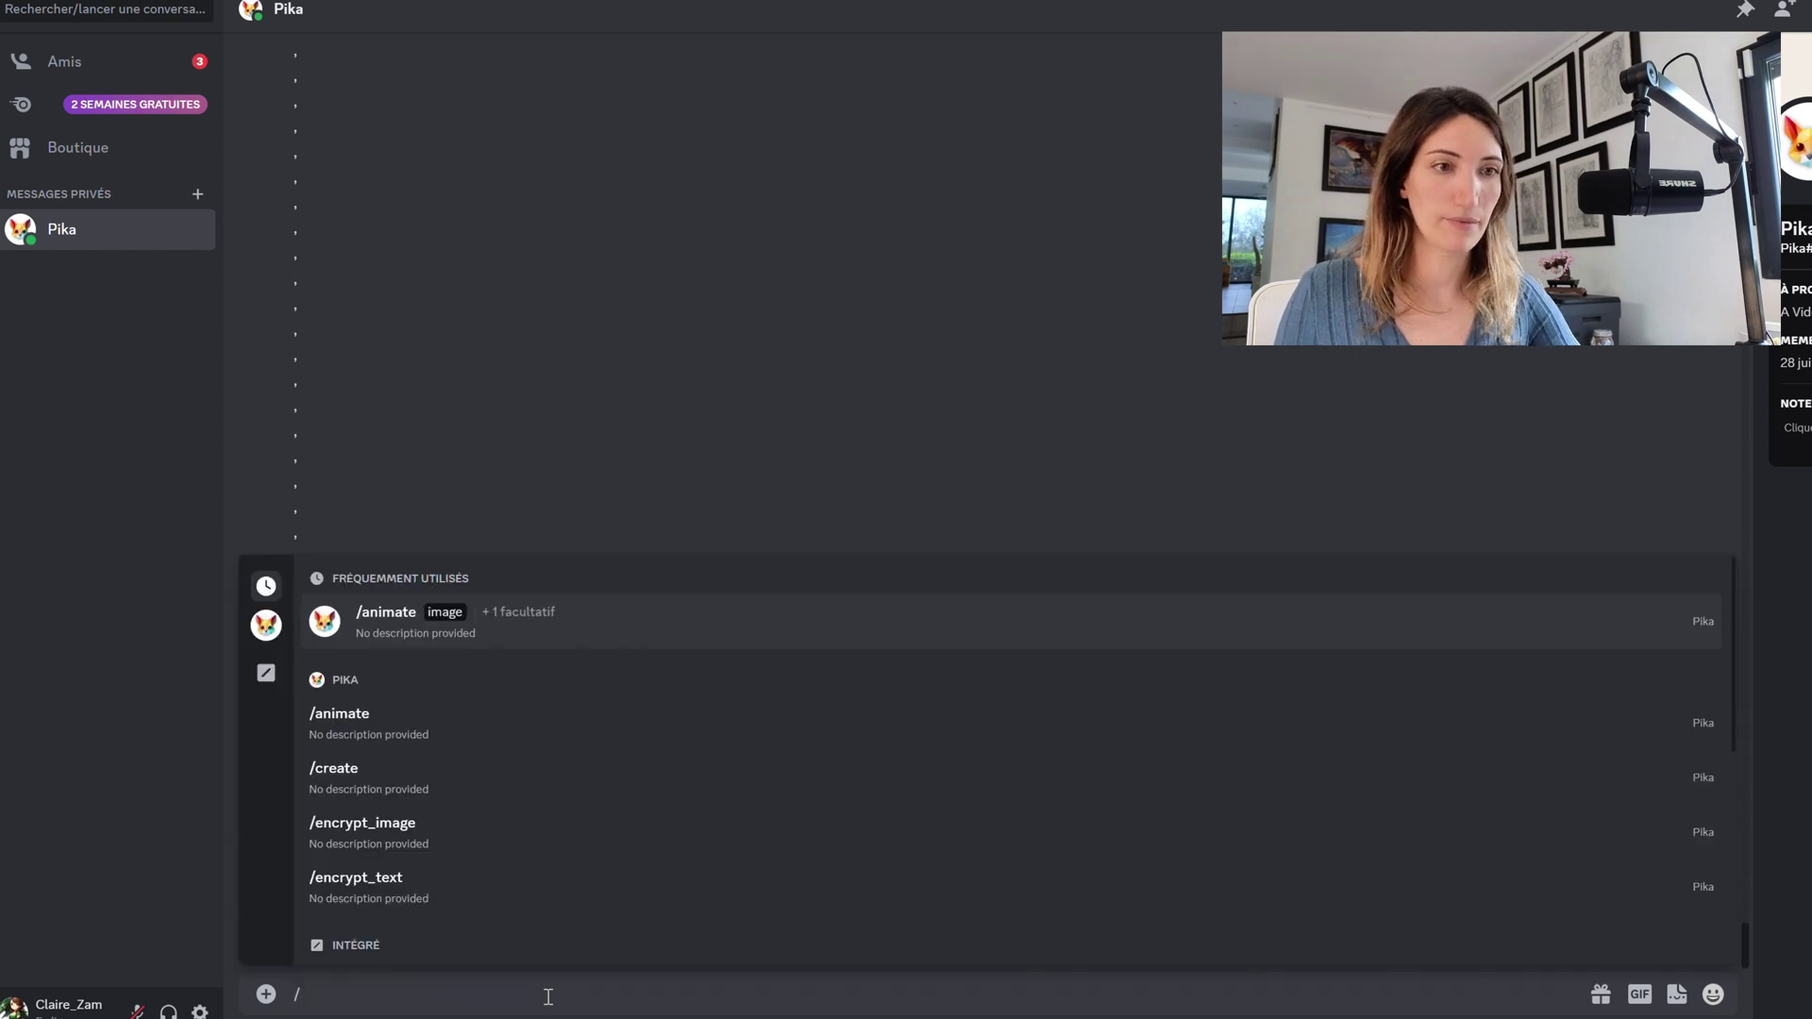
type("animate")
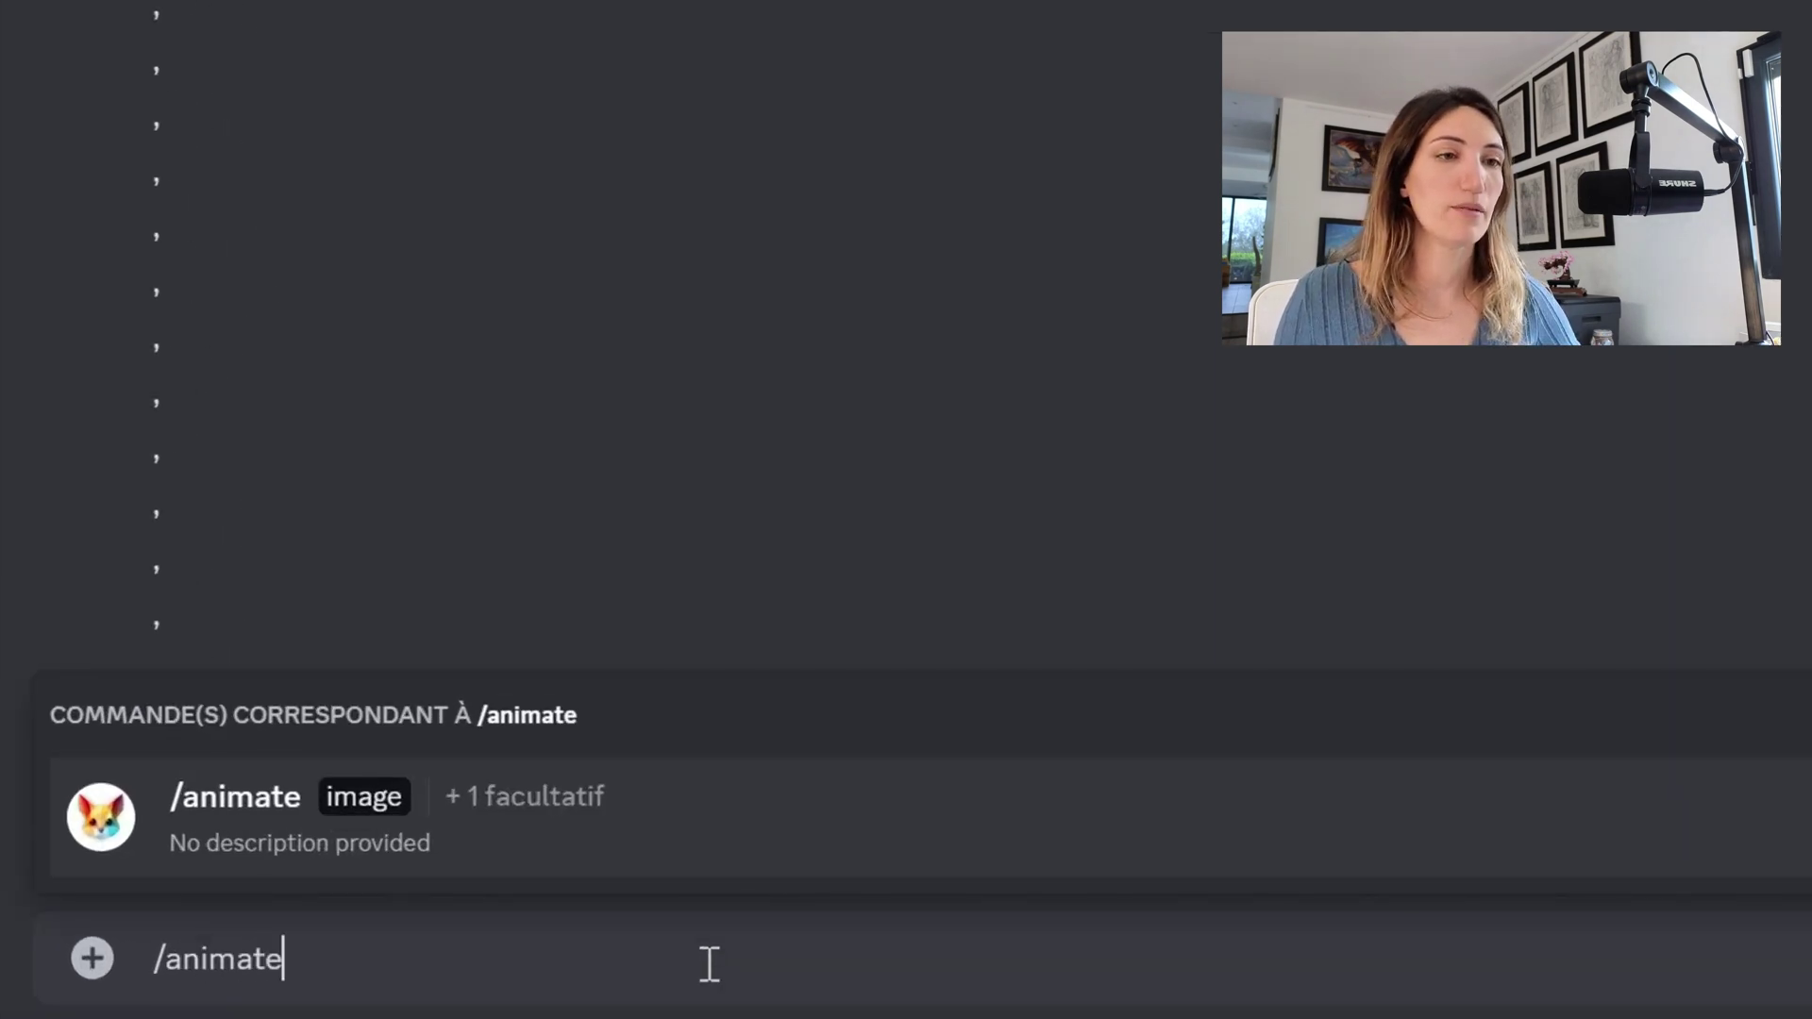
key("Tab")
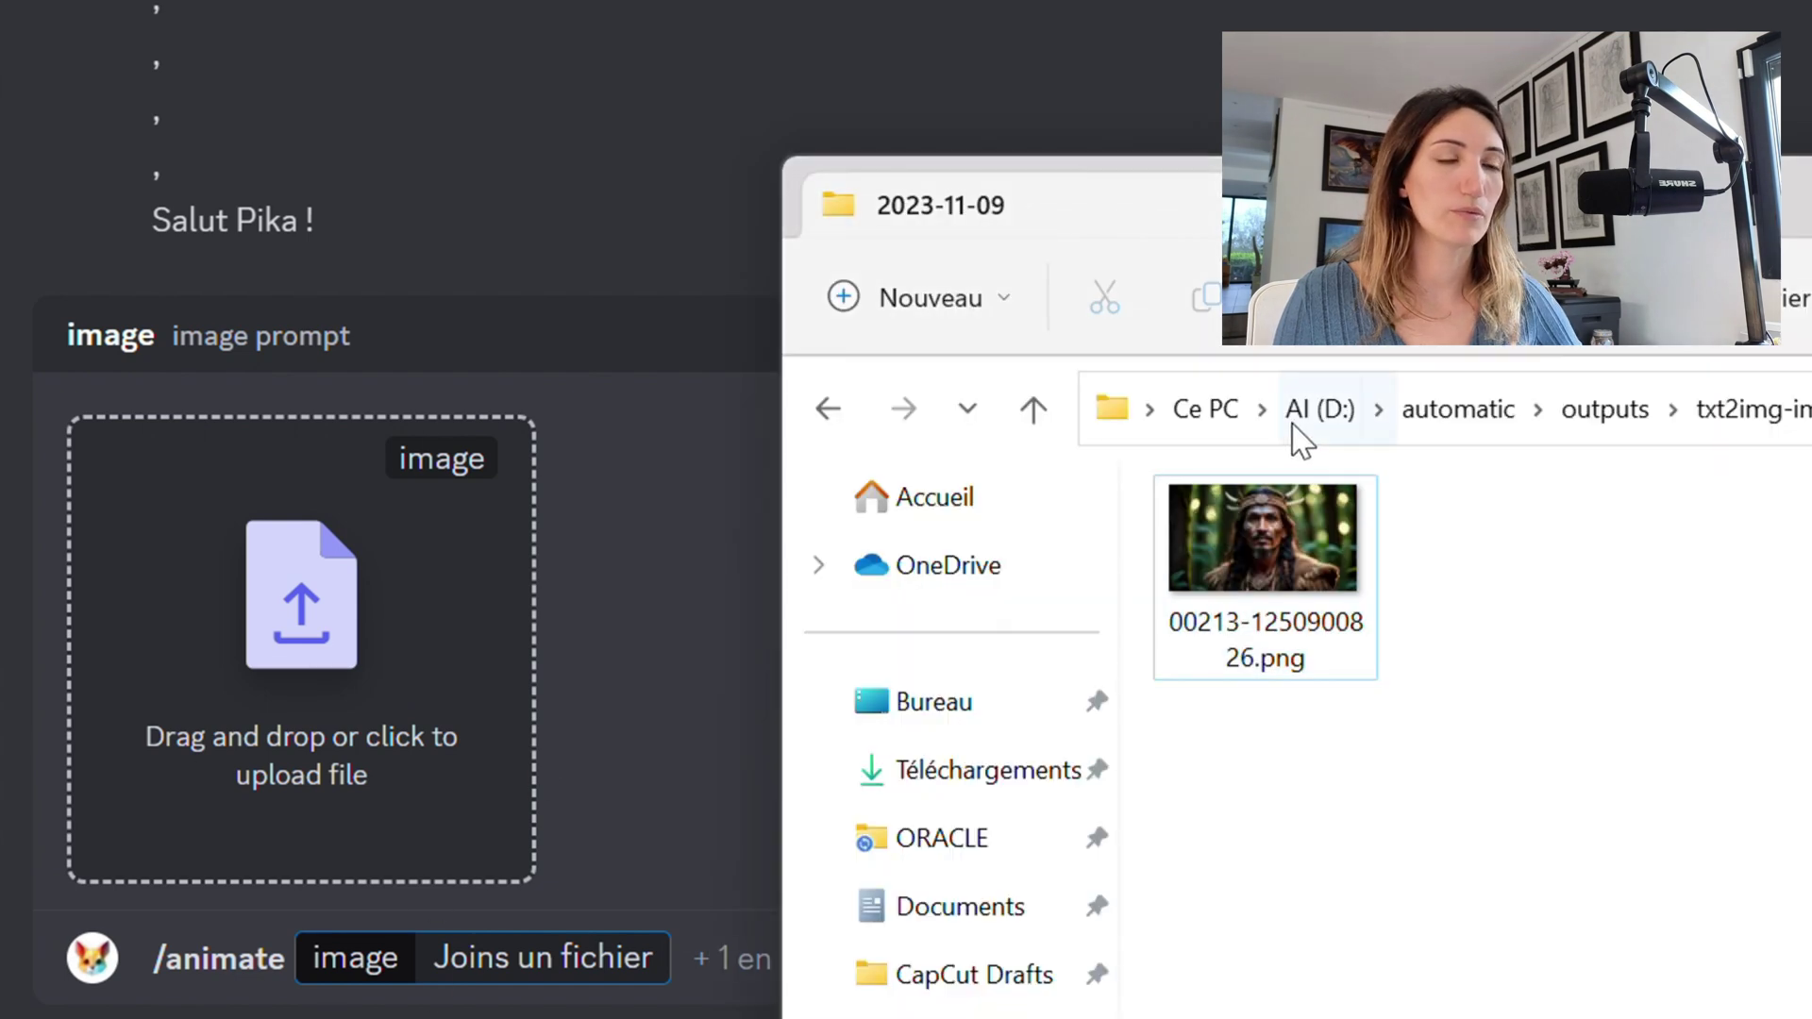
Attach 00213-1250900826.png as the /animate image and add the prompt field
left_click_drag(1269, 562, 283, 708)
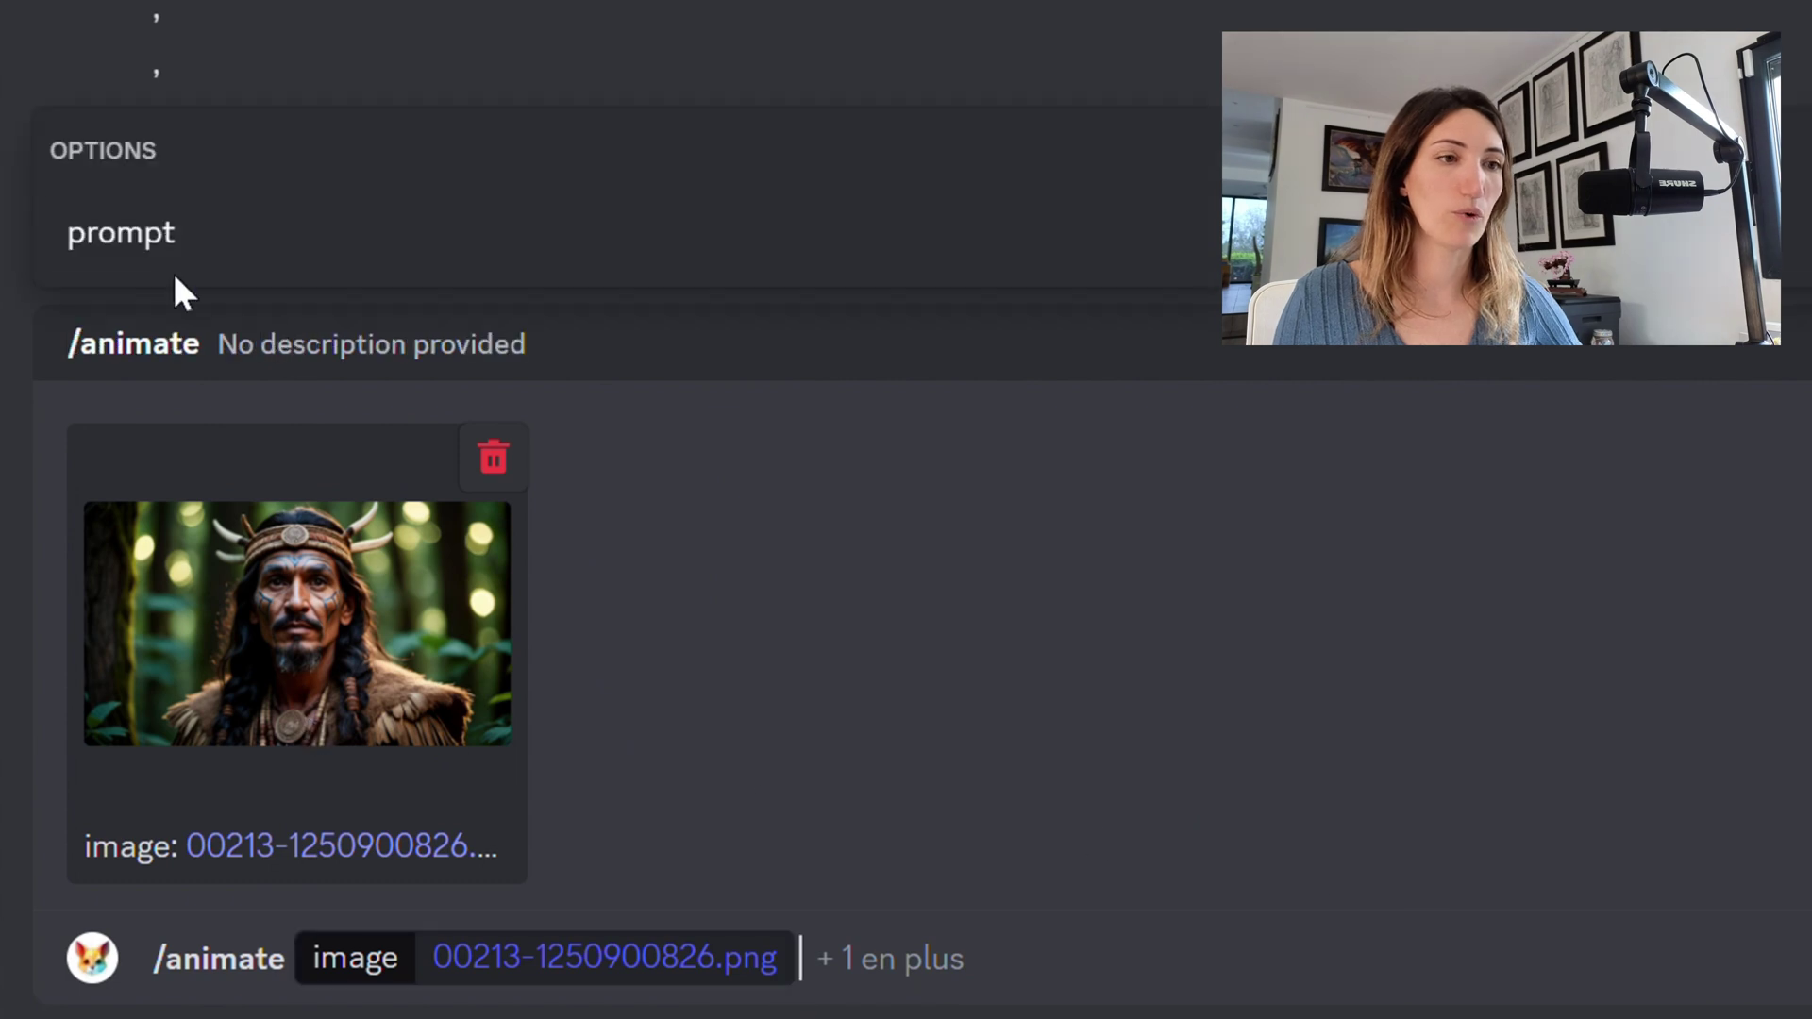
left_click(151, 234)
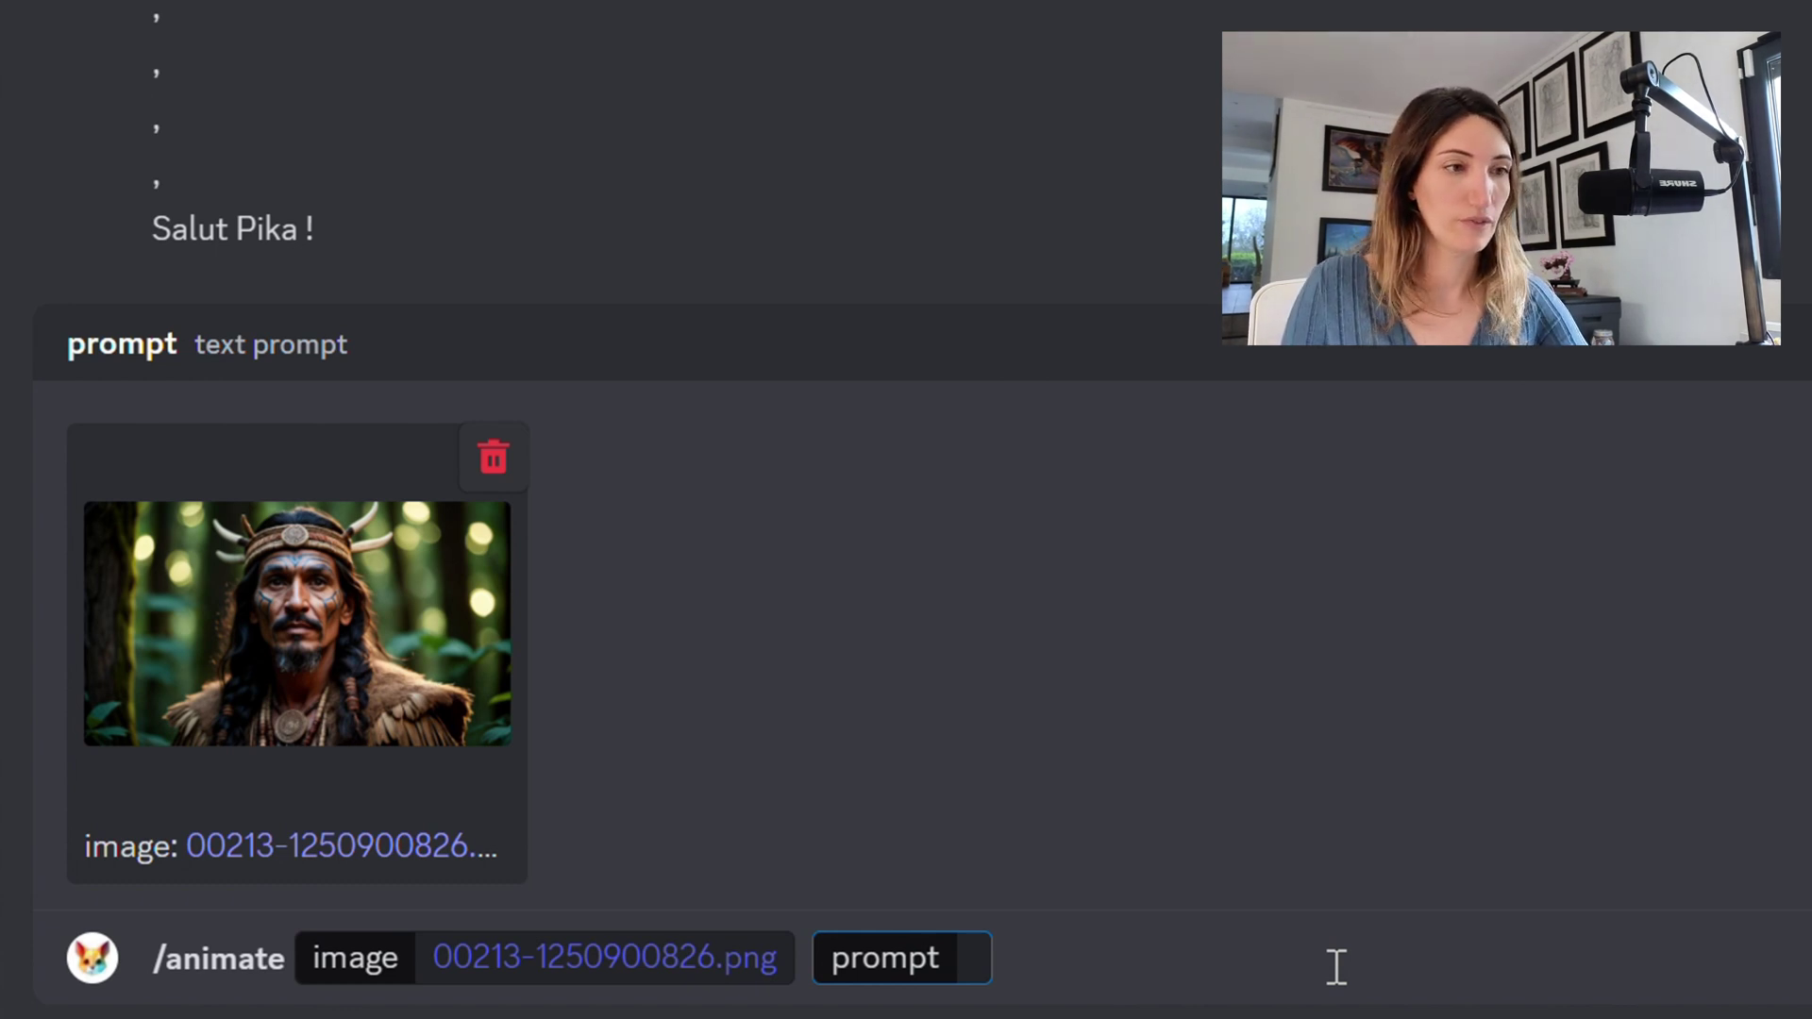
Send a slow-motion, camera-pan-left prompt with negatives like glitch, low resolution, deformed, blur
type("slow motion, sl")
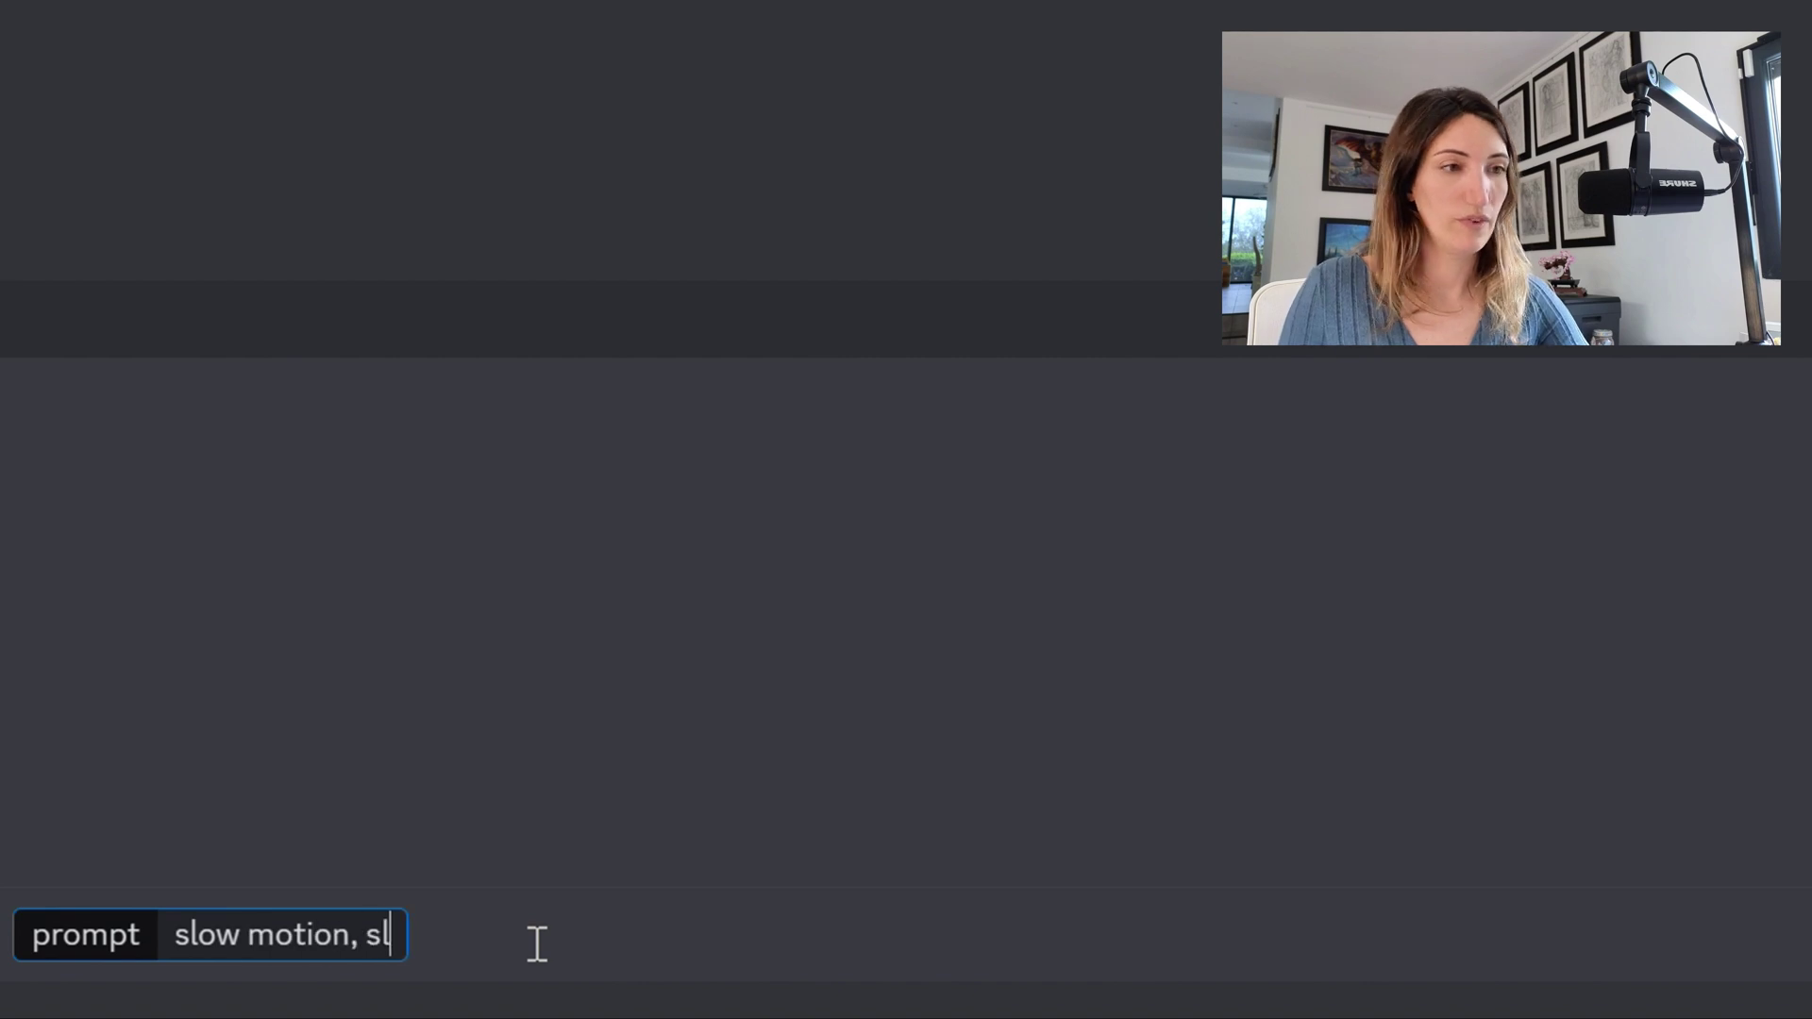
type("ight feather movem")
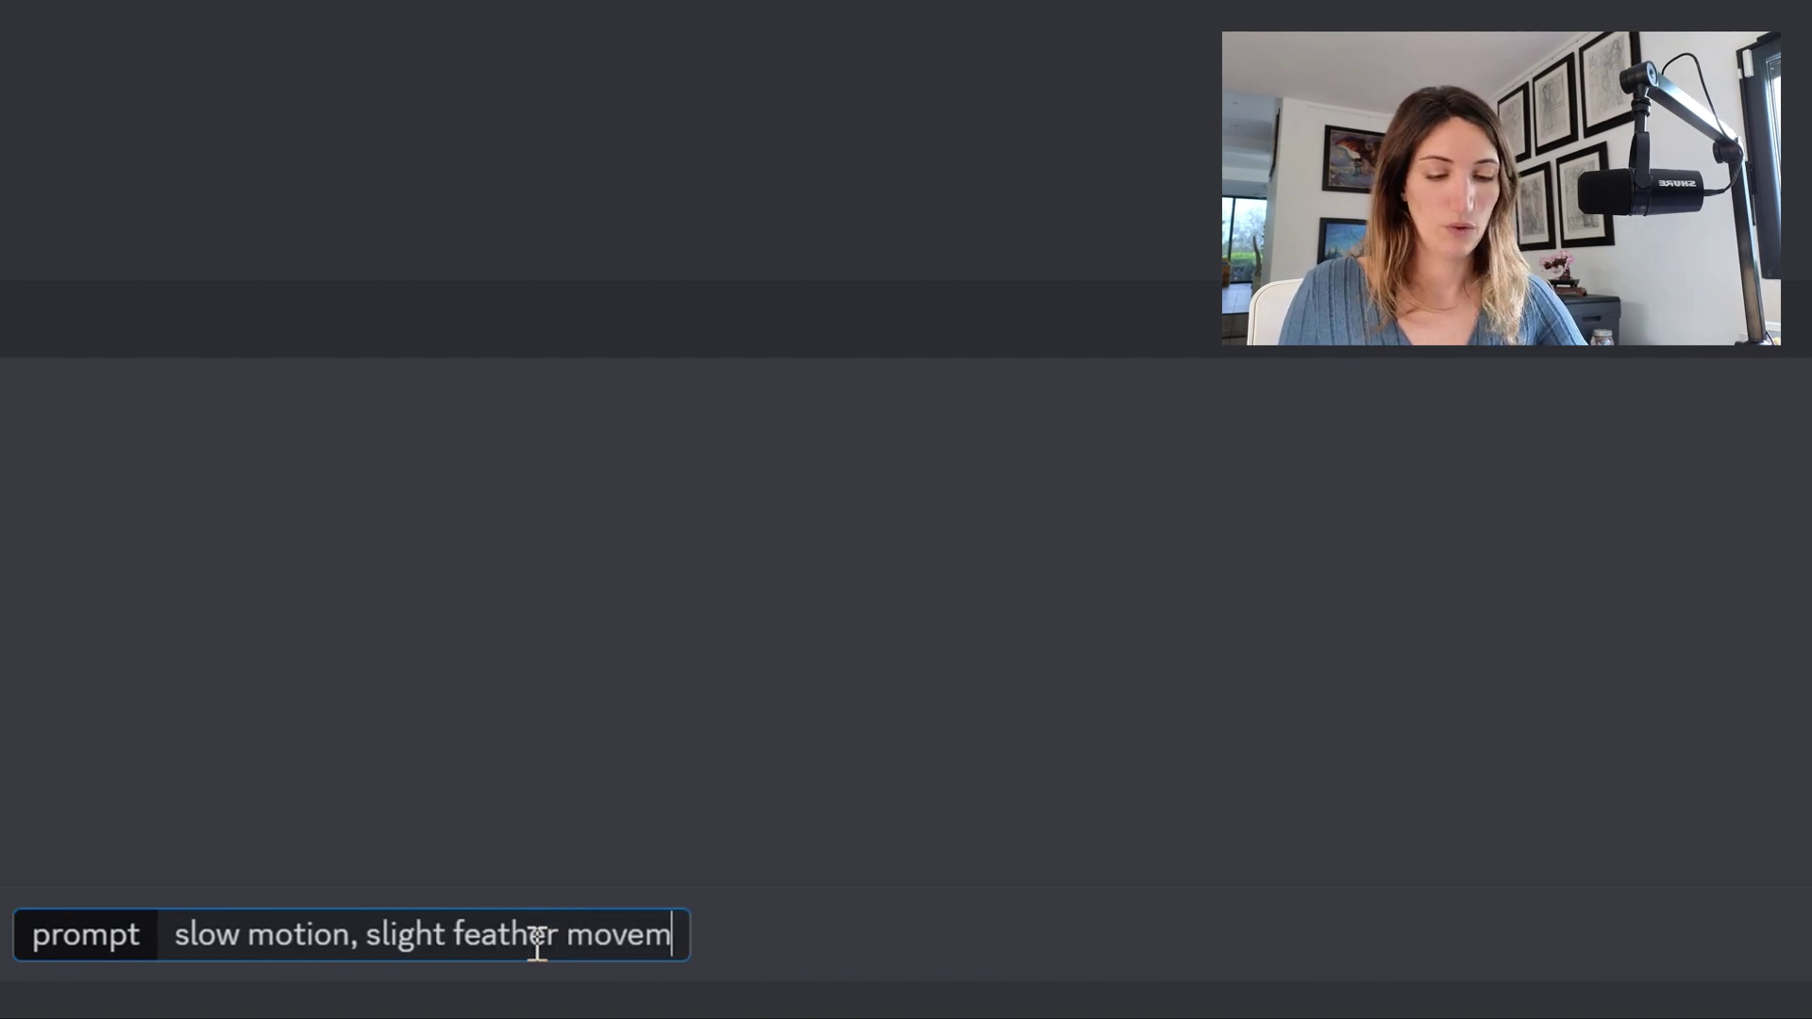
type("ent in the background")
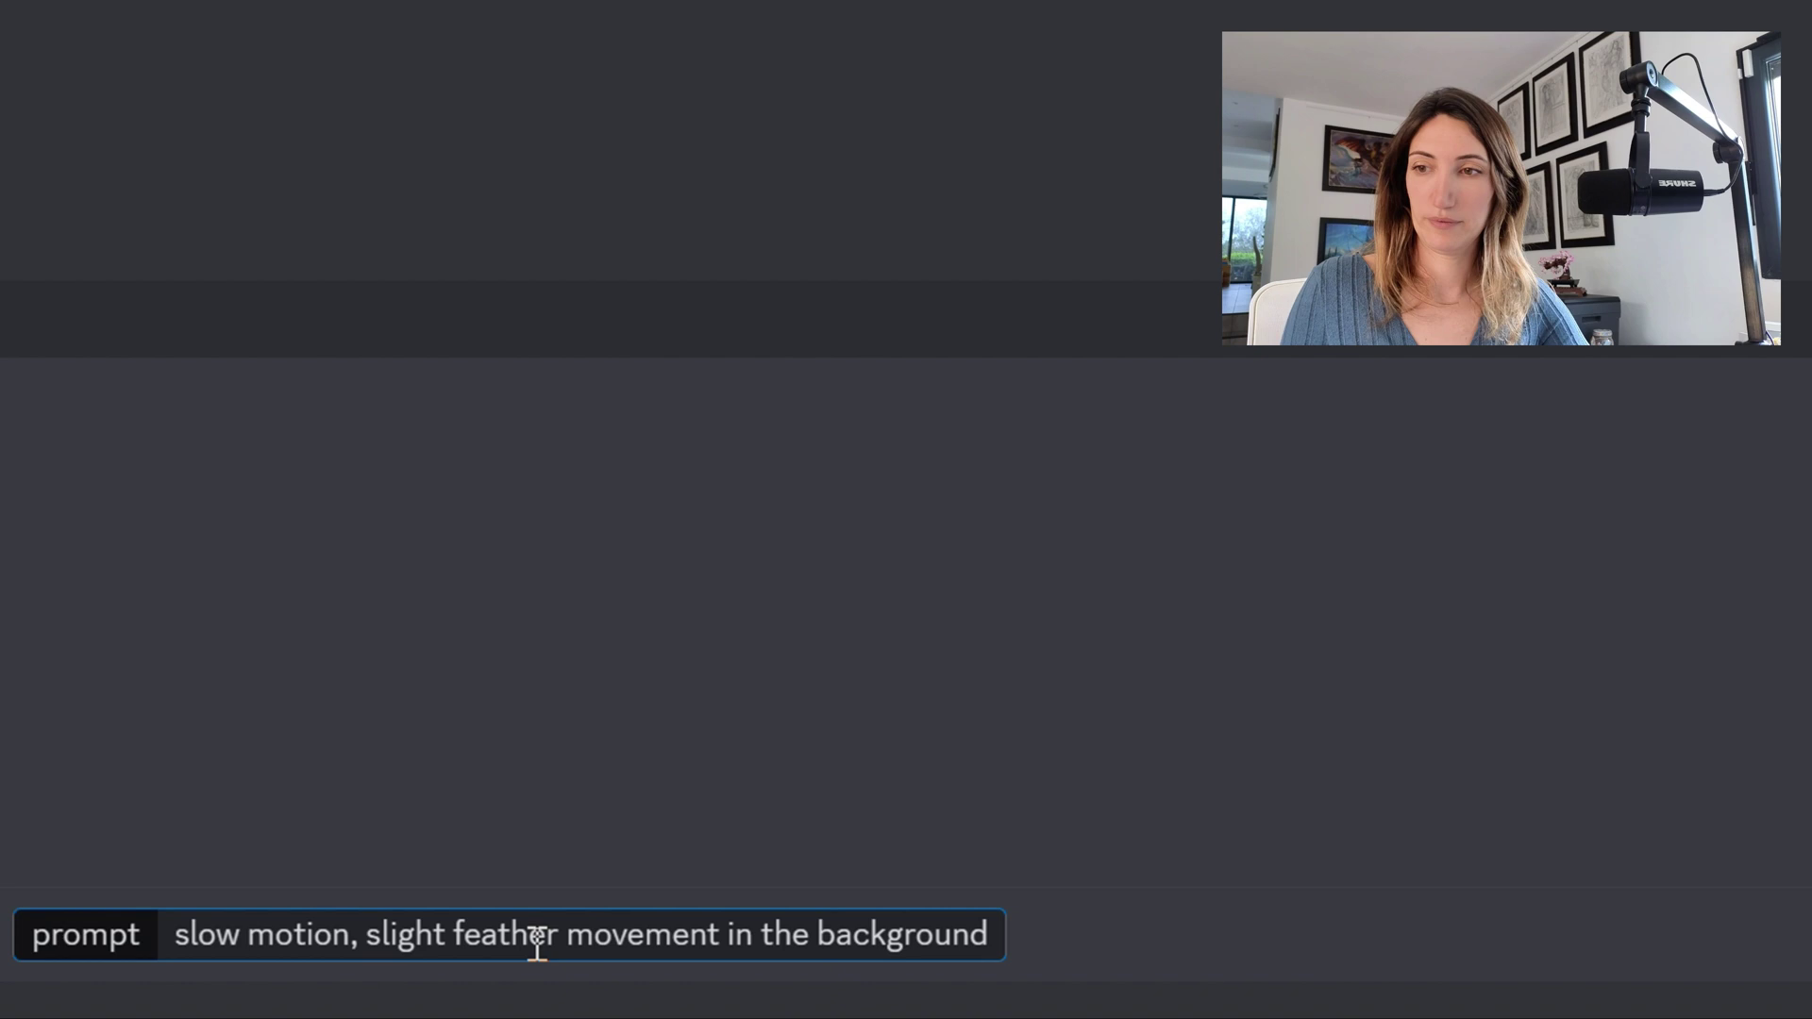
type(", slight hair blowing")
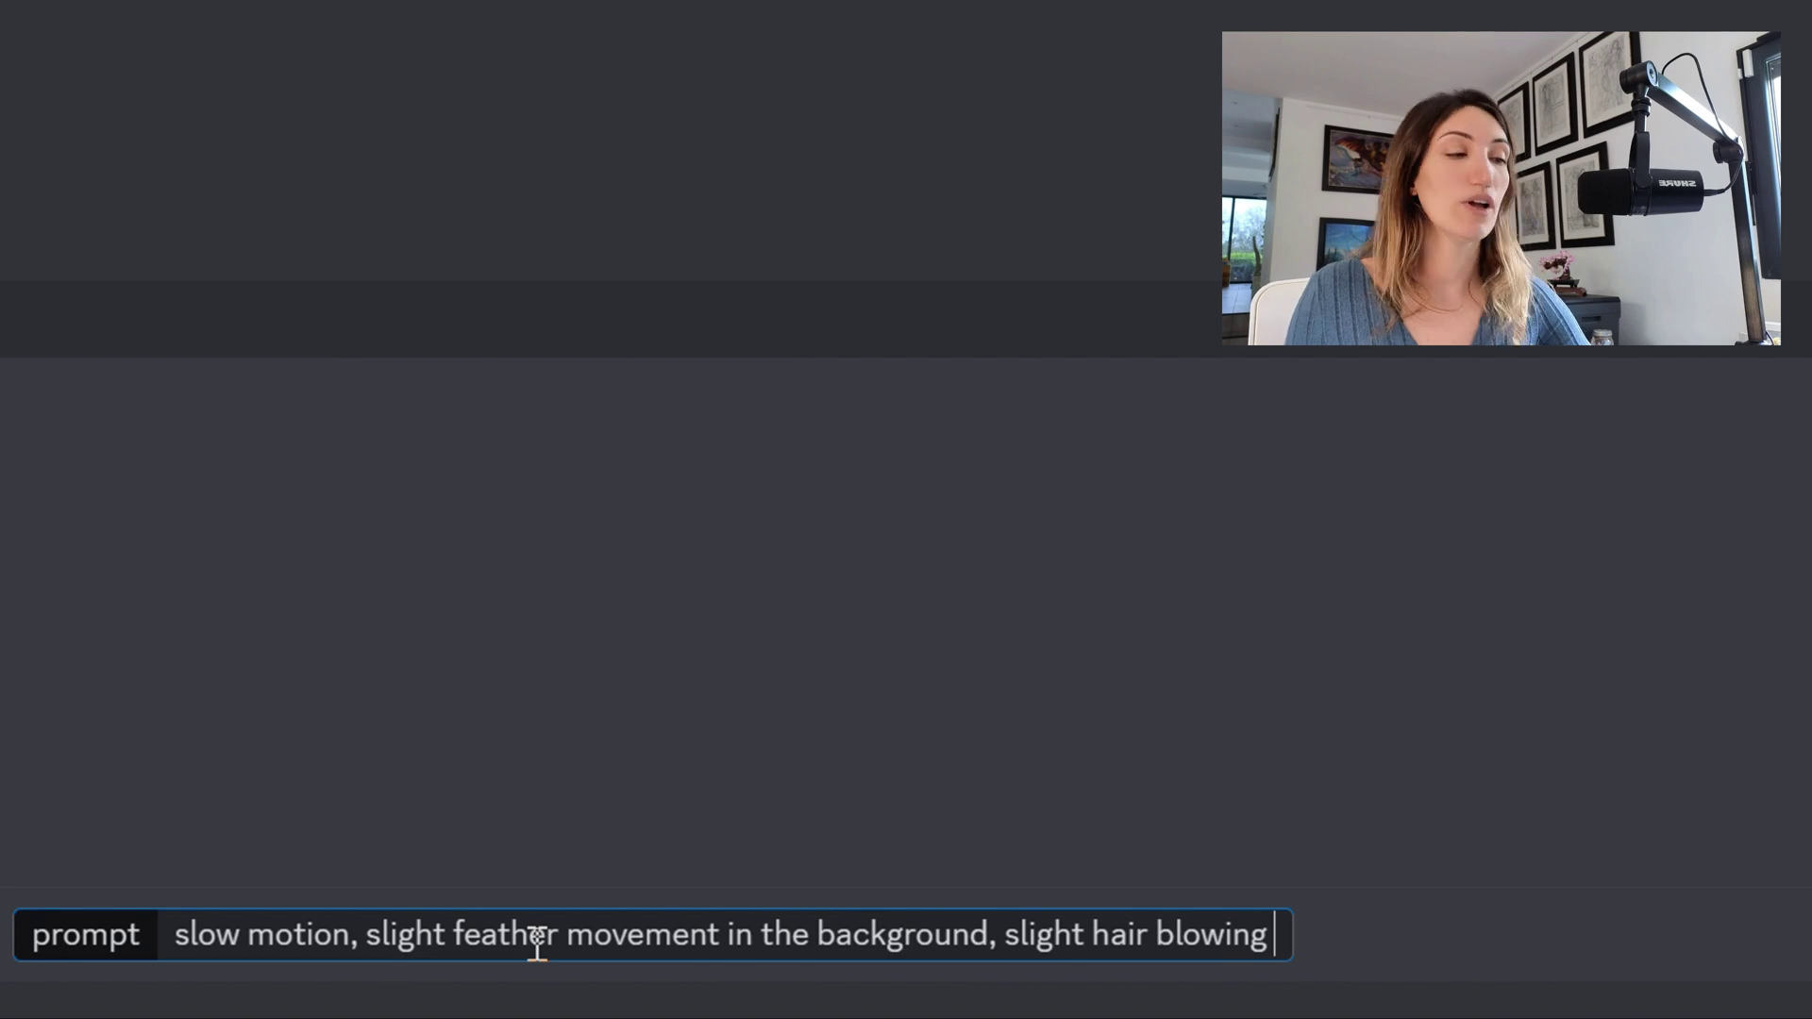
type("-camera pan ")
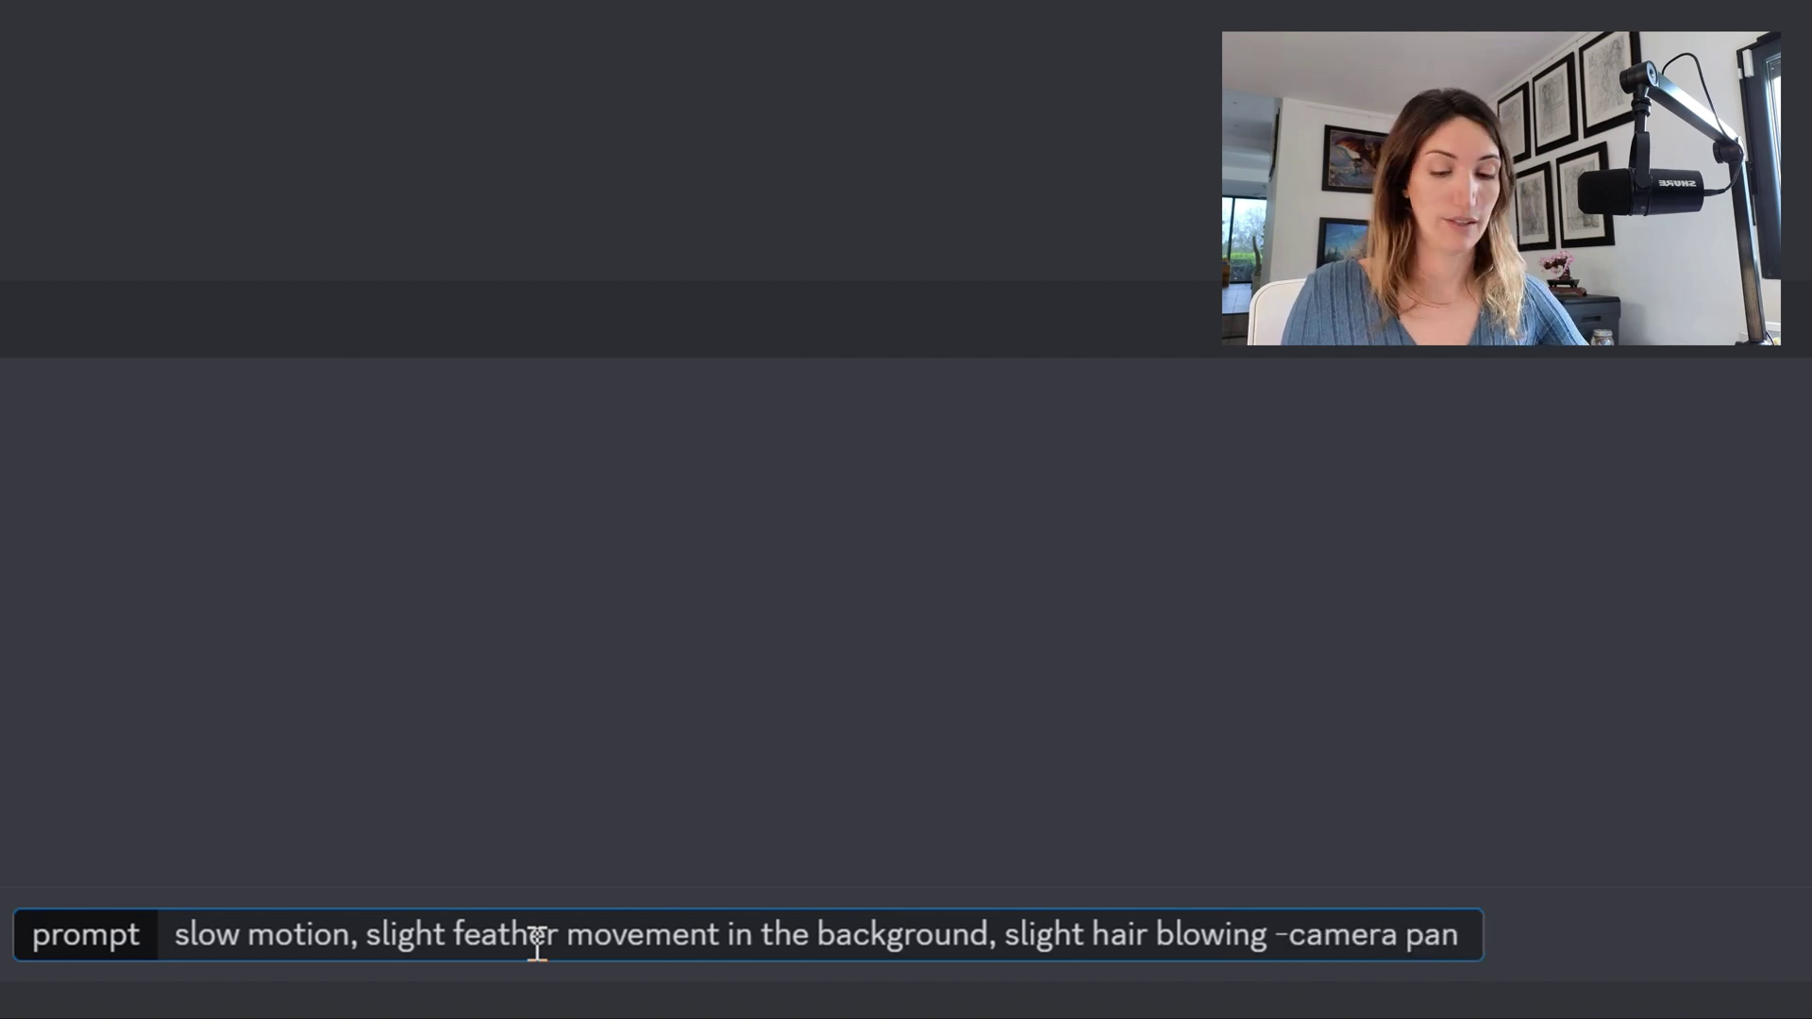
type("left")
type(" -")
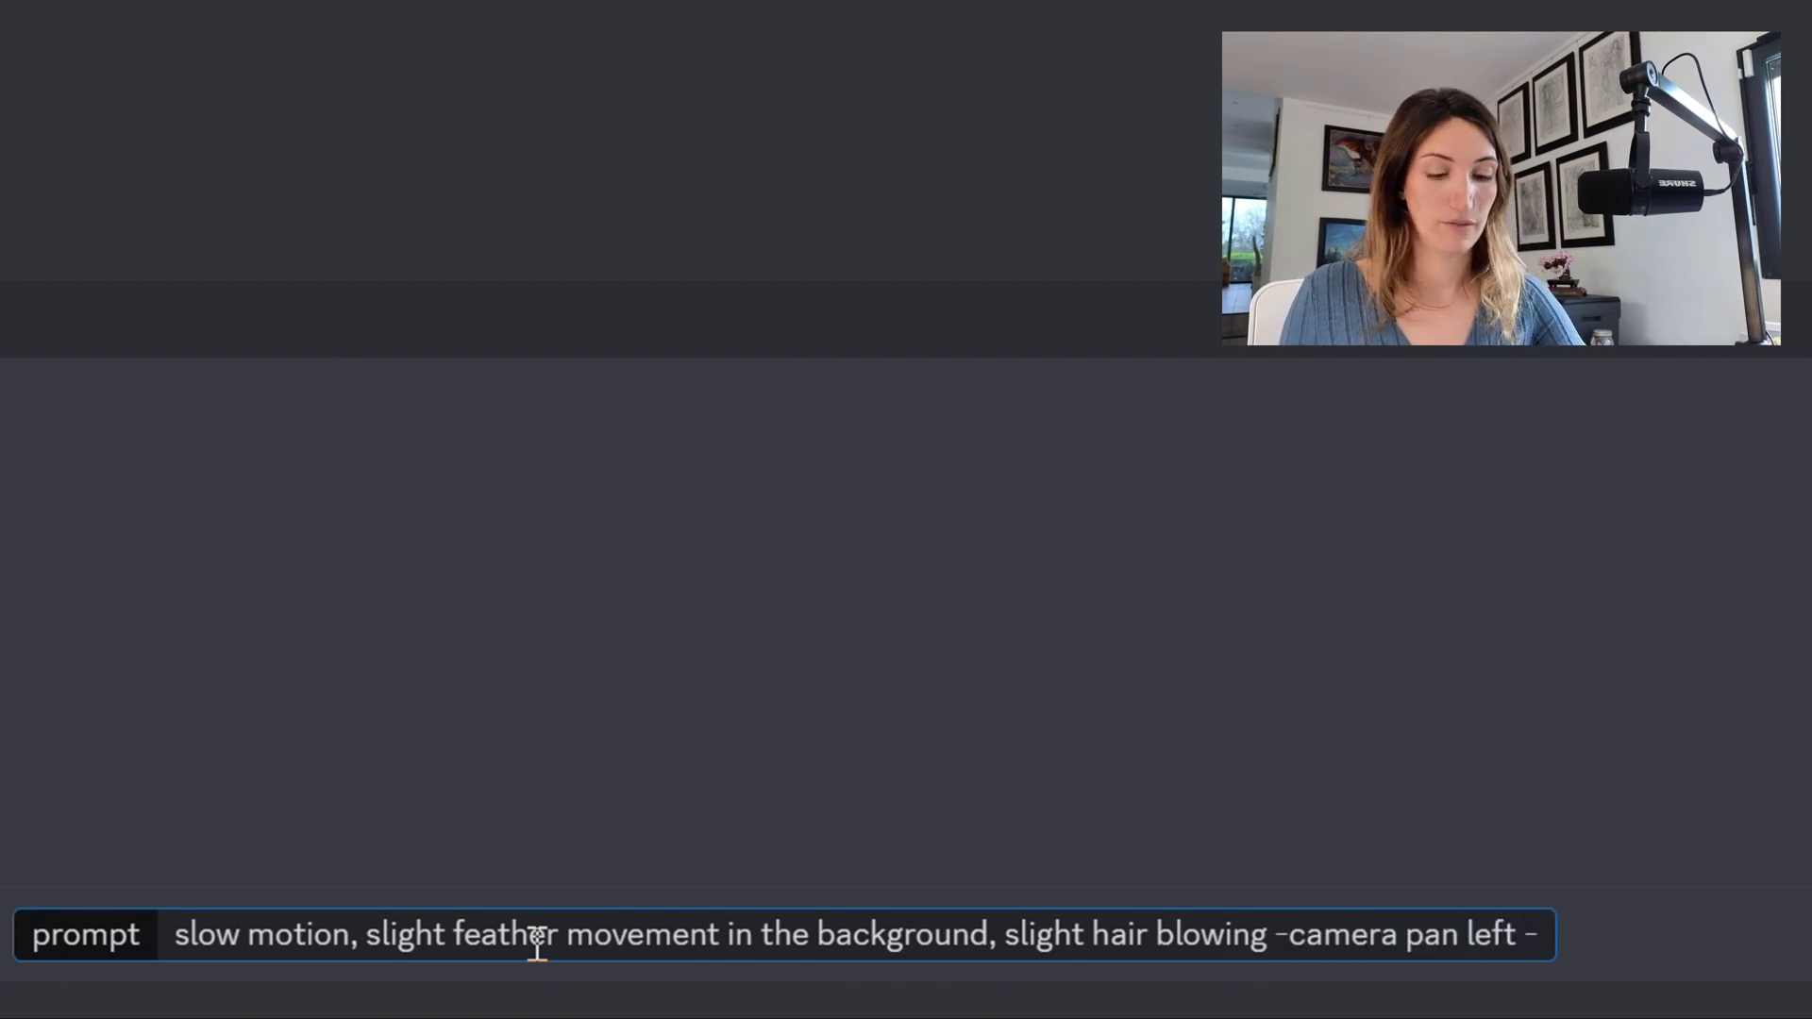
type("neg")
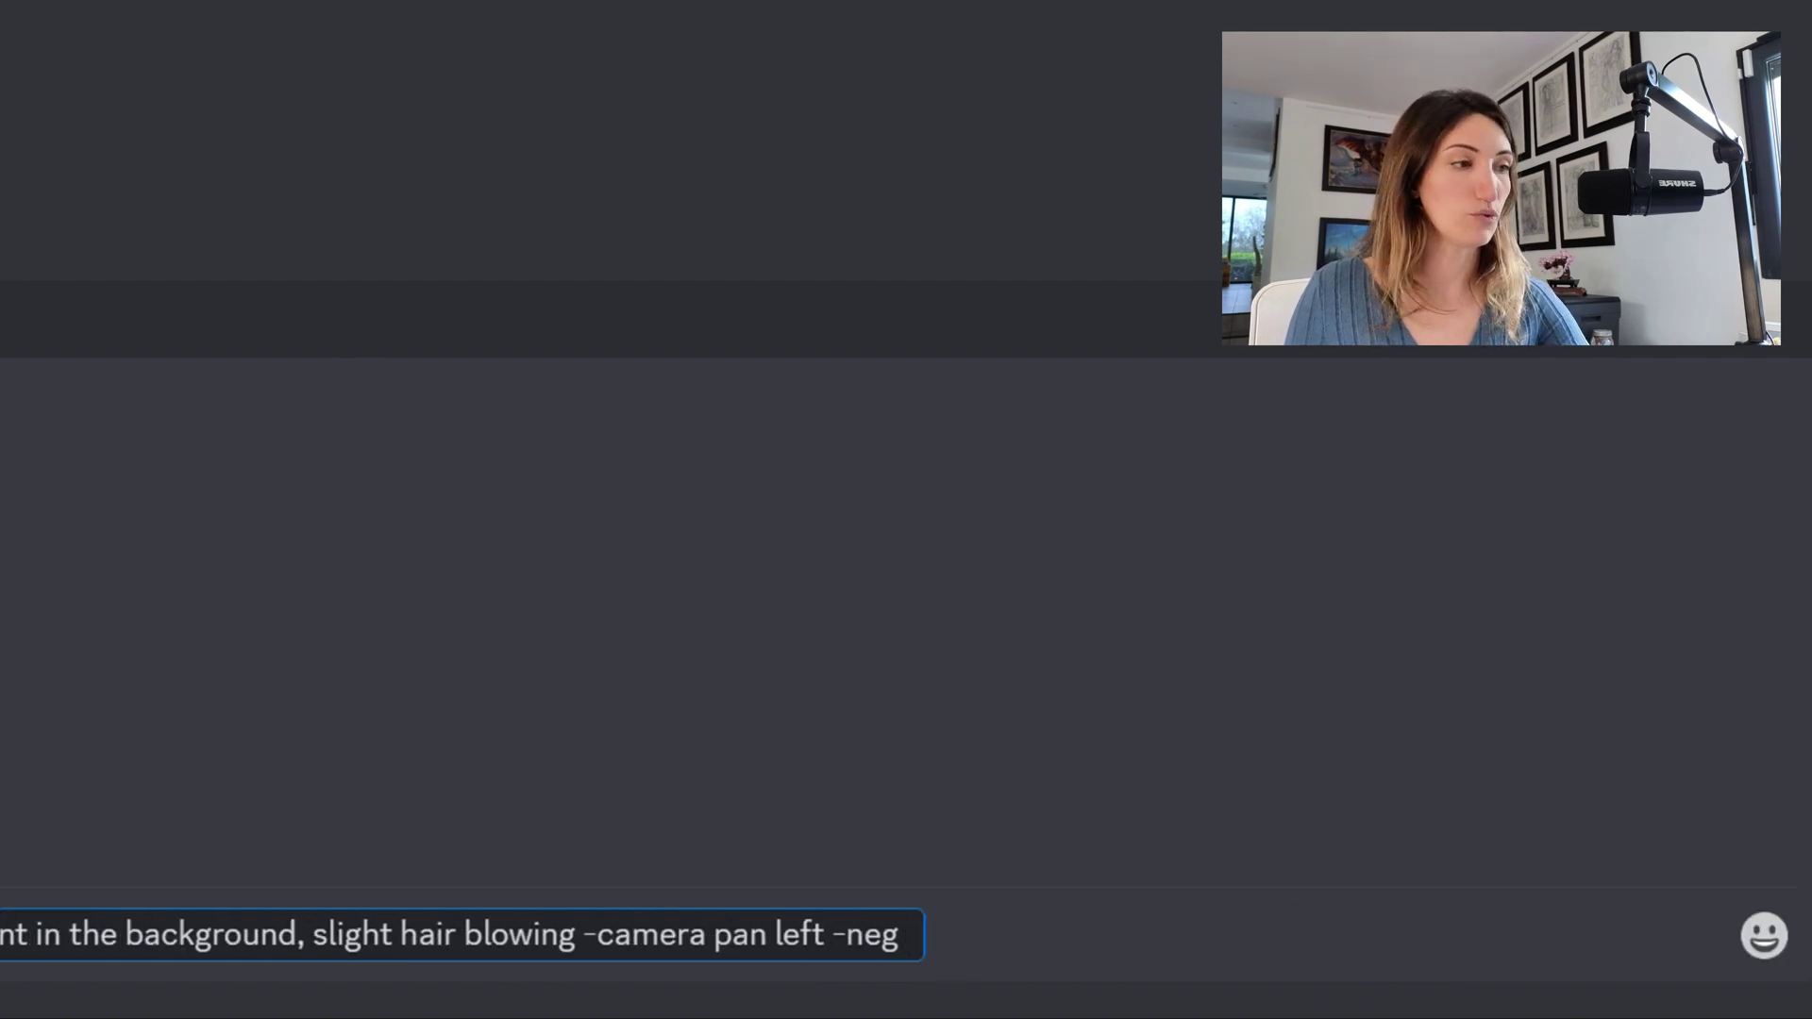
type(" lack of details, ")
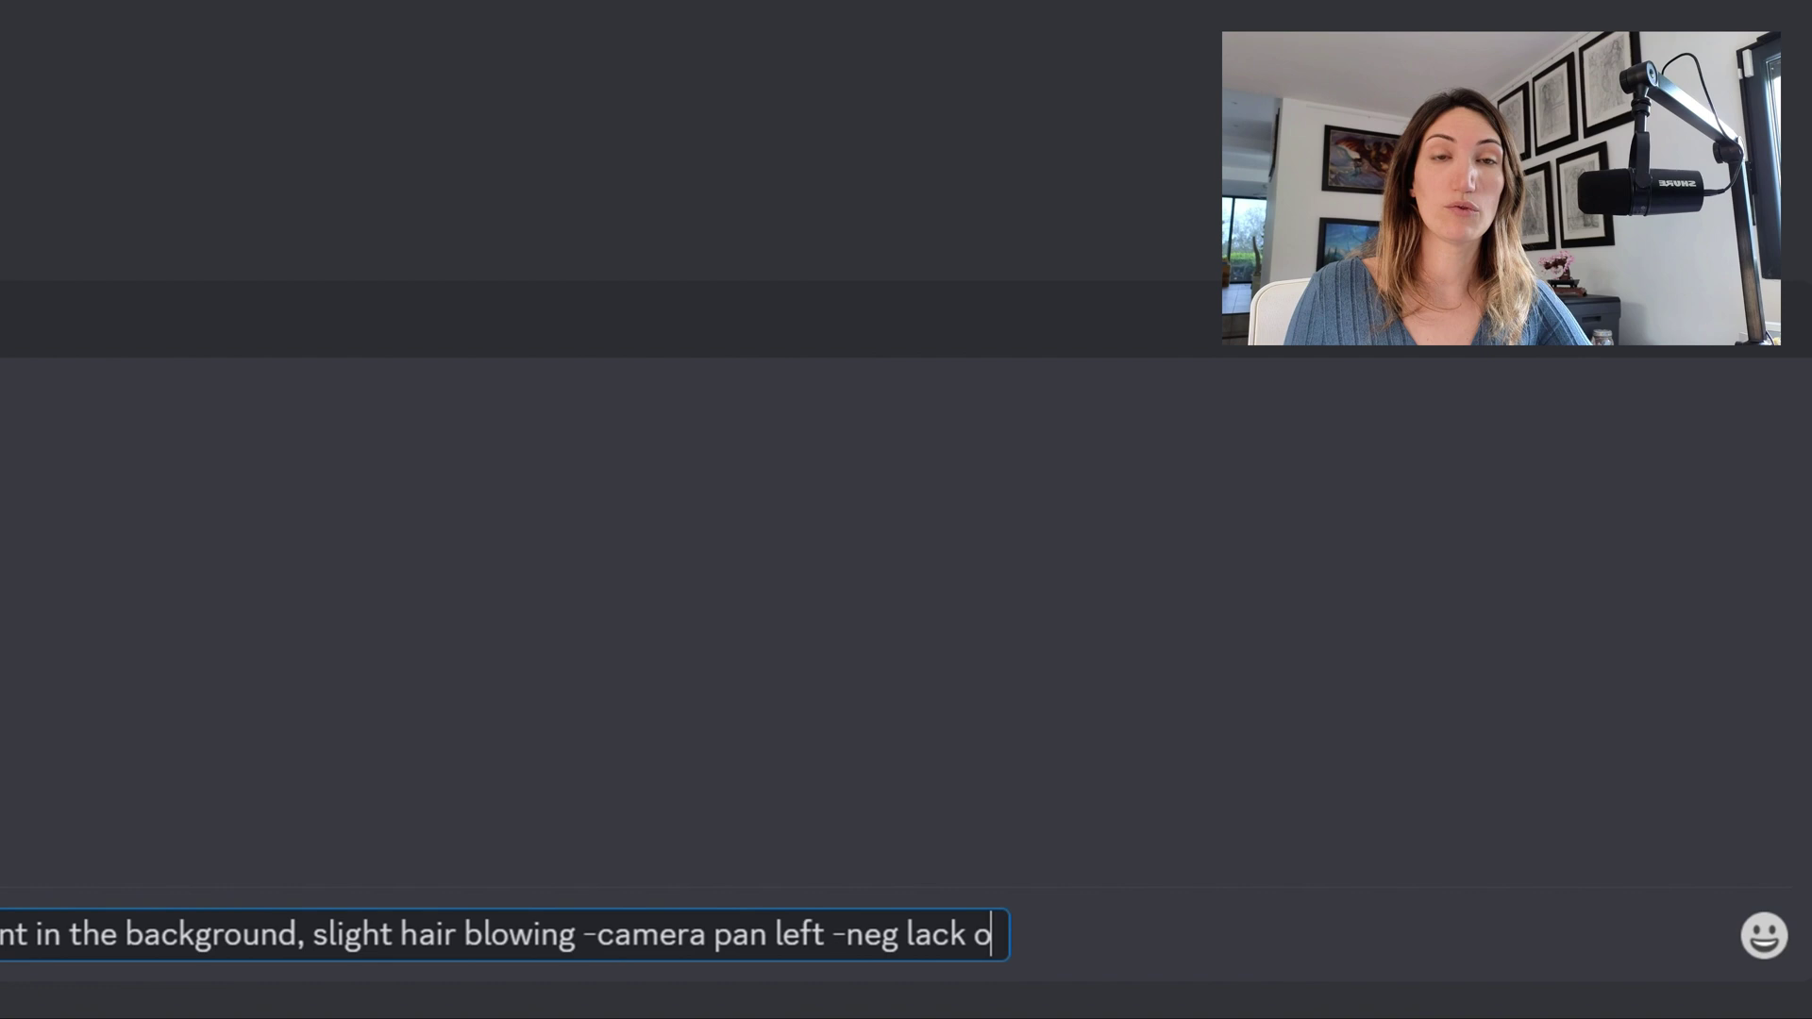
type("glitch")
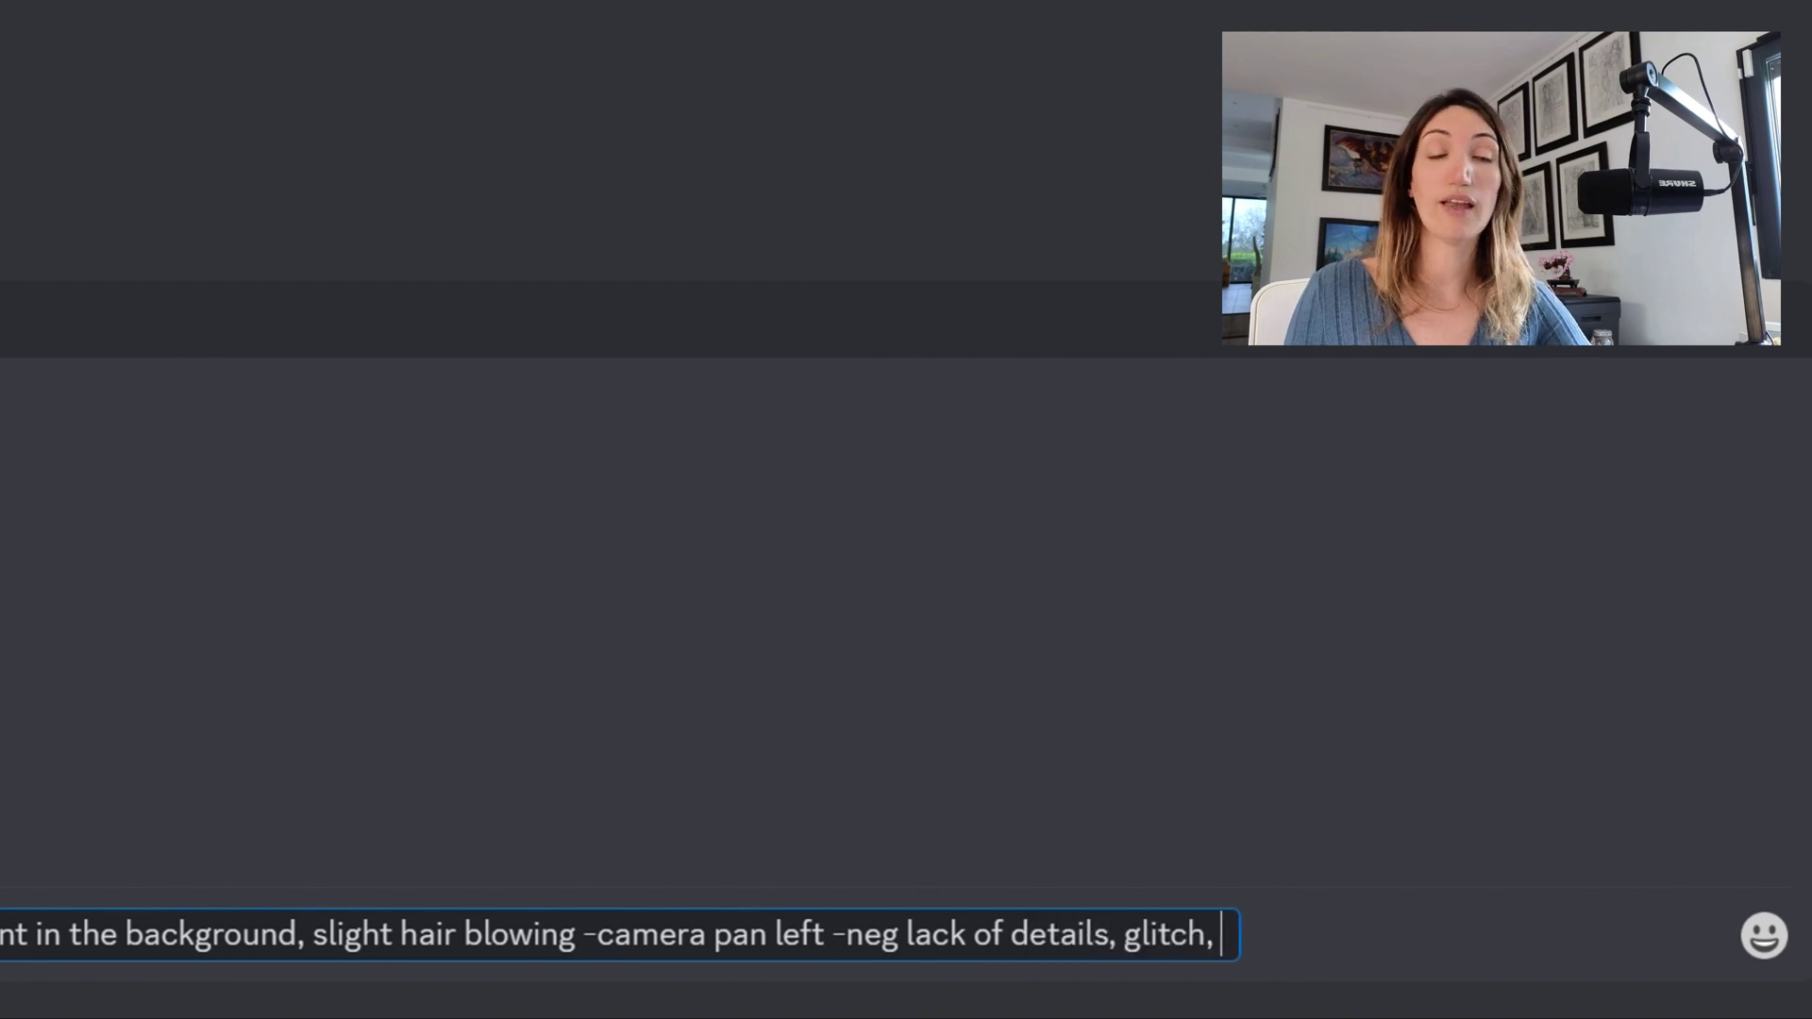
type(", low recosultion")
key("BackSpace")
key("BackSpace")
key("BackSpace")
key("BackSpace")
key("BackSpace")
key("BackSpace")
key("BackSpace")
key("BackSpace")
key("BackSpace")
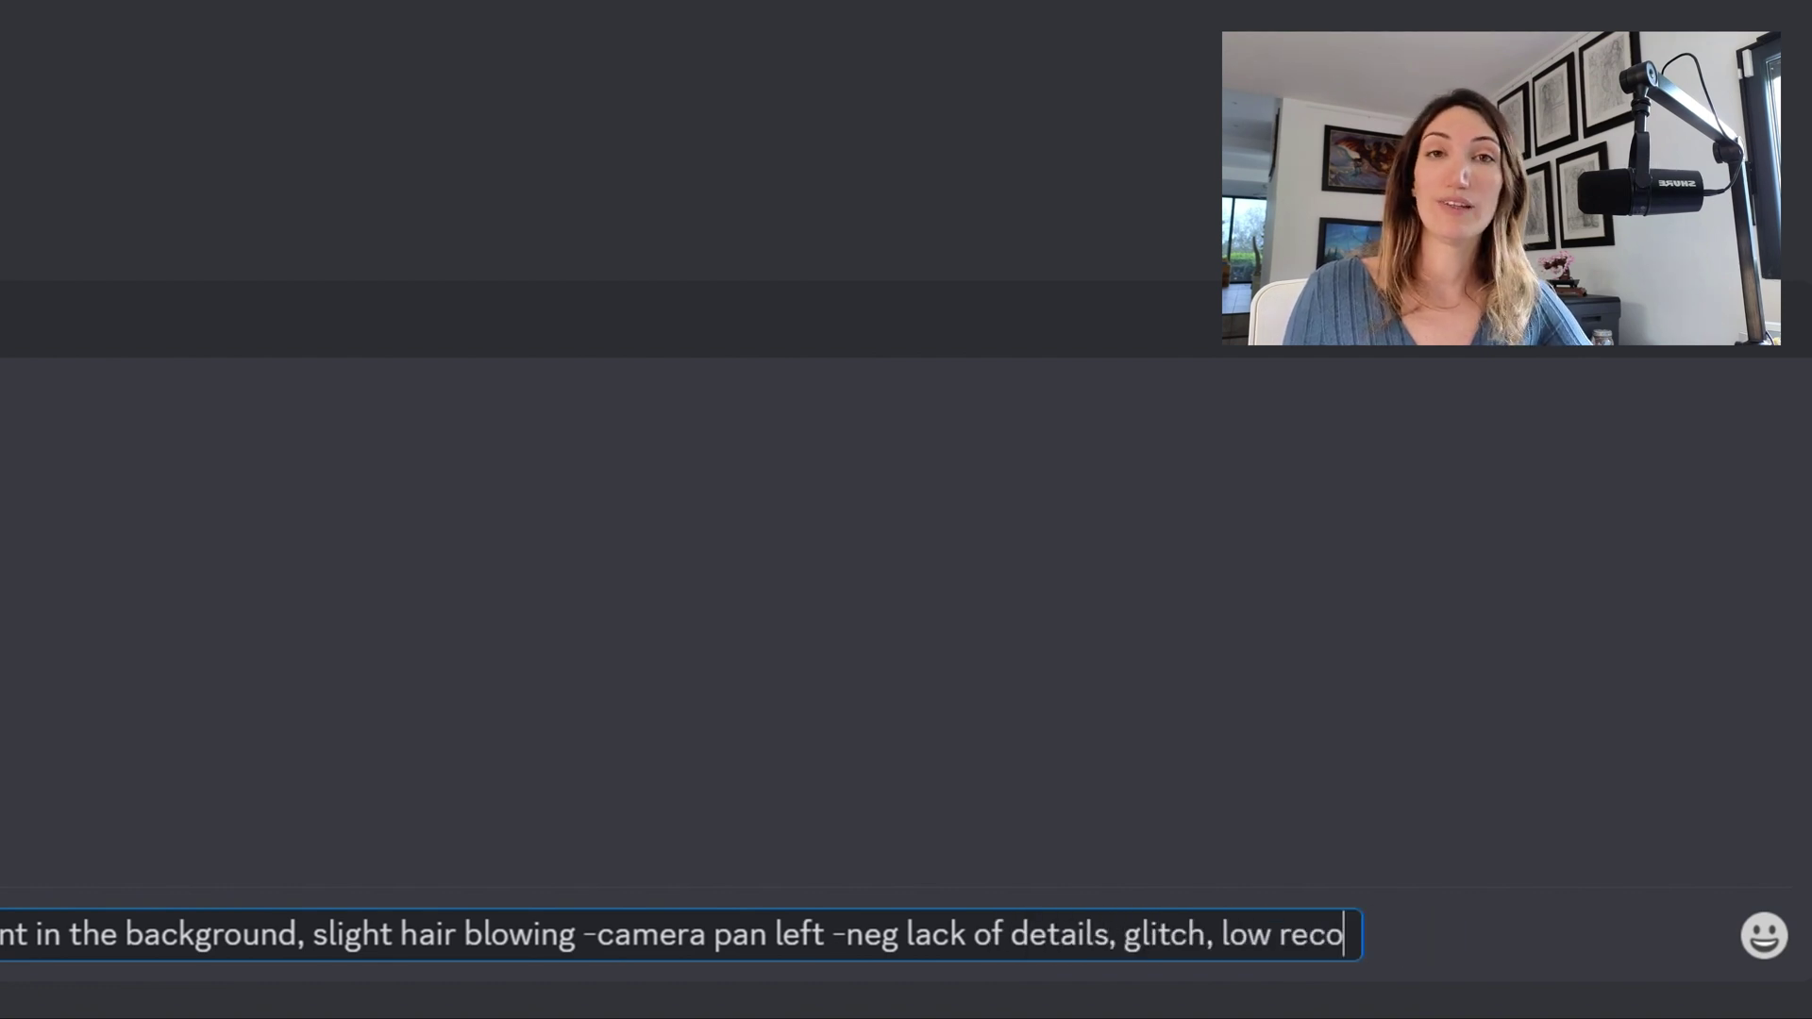
type("solution, inconsistent li")
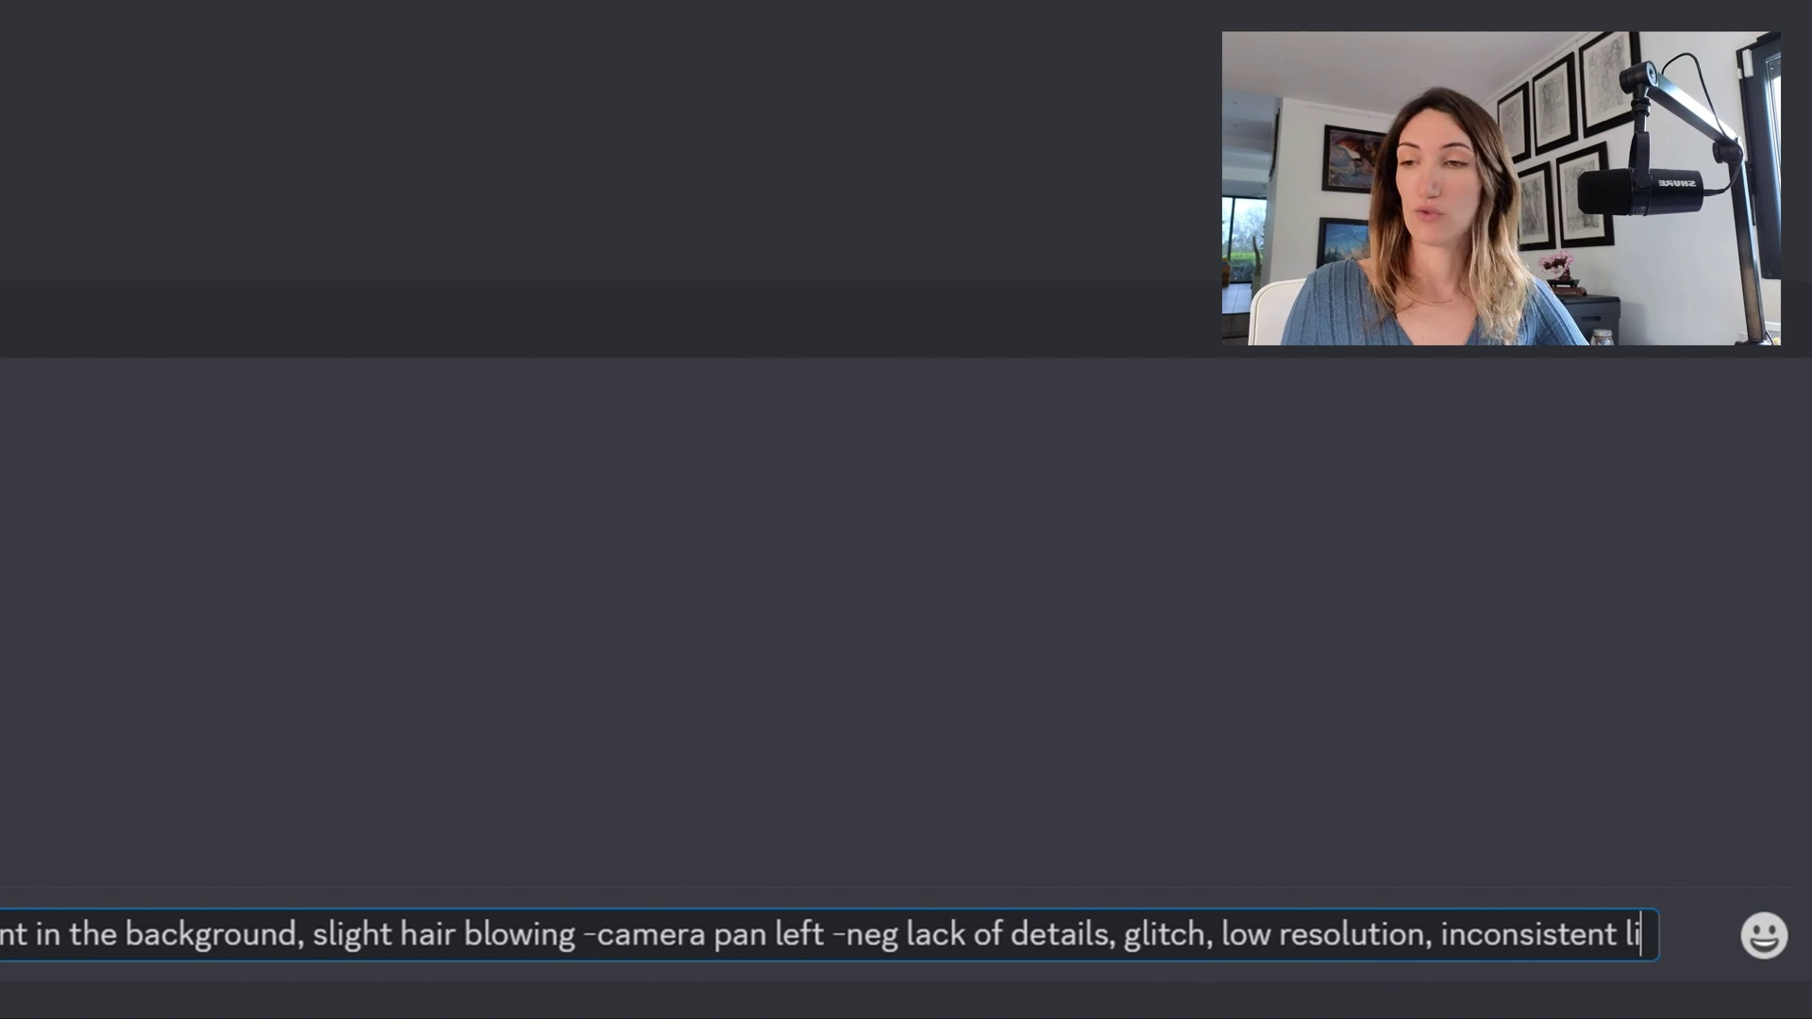
type("ghting, urg")
key("BackSpace")
key("BackSpace")
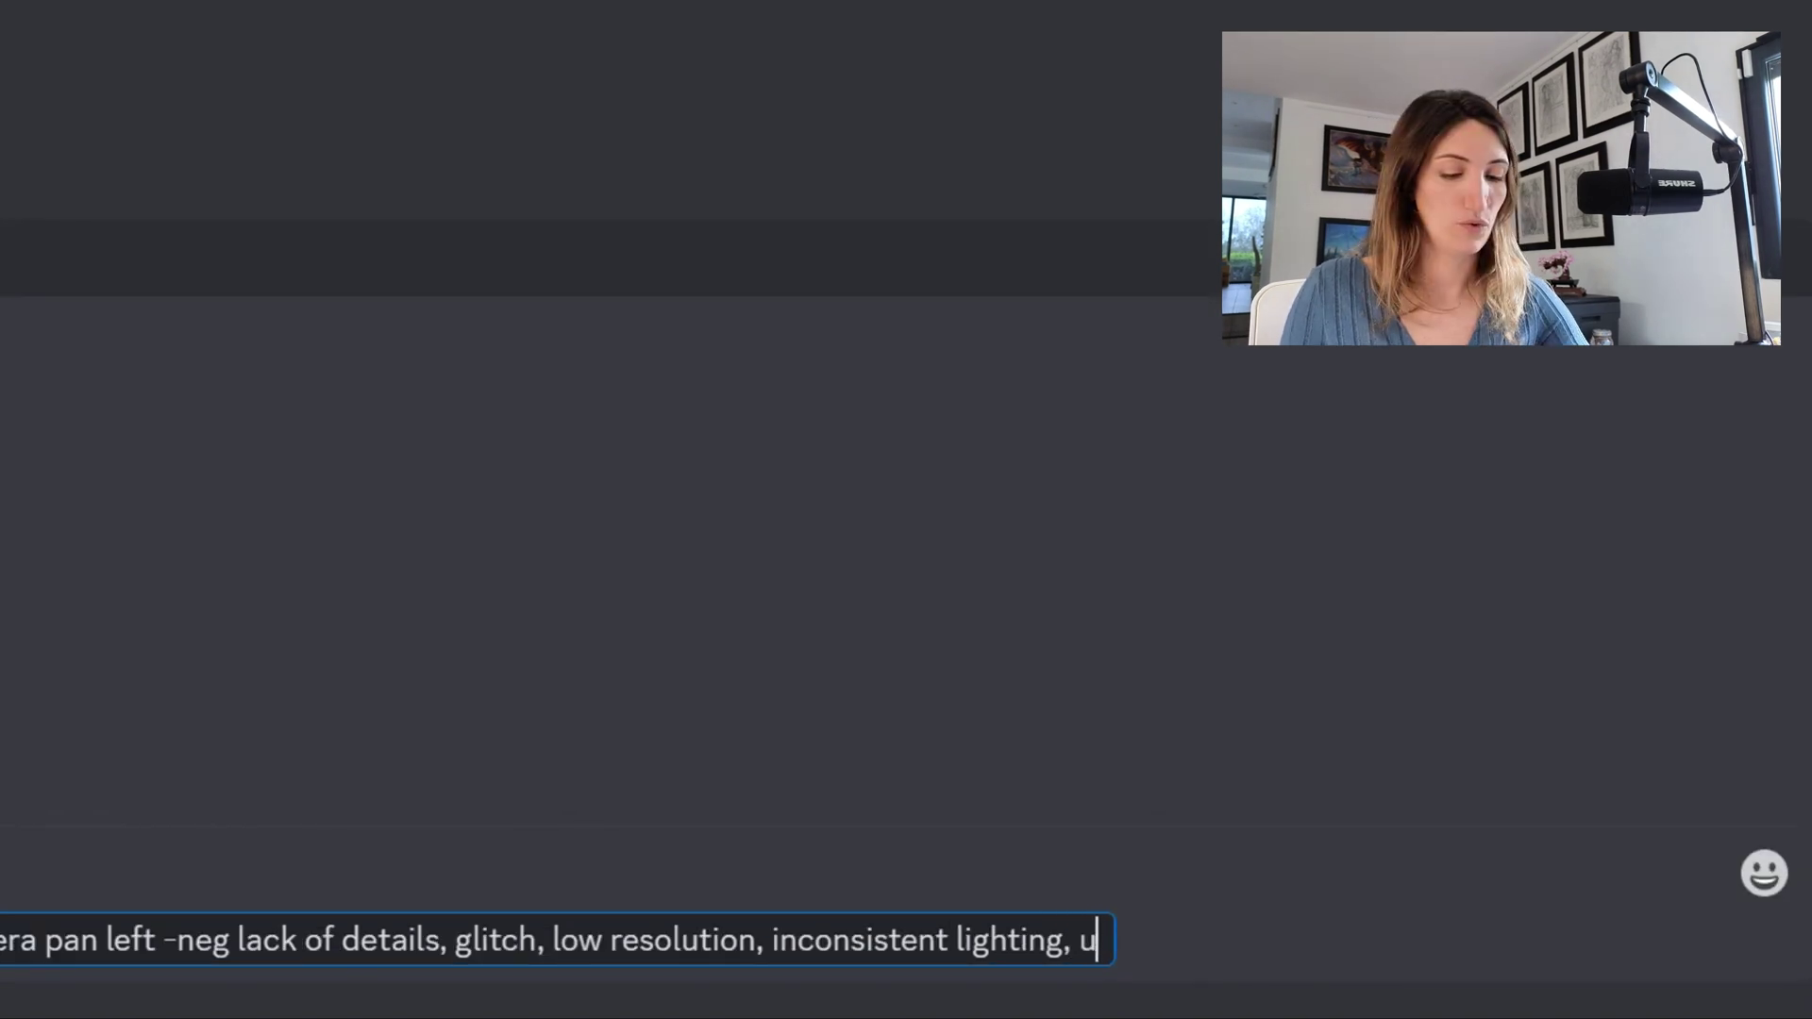
type("gly, deformed, mutated")
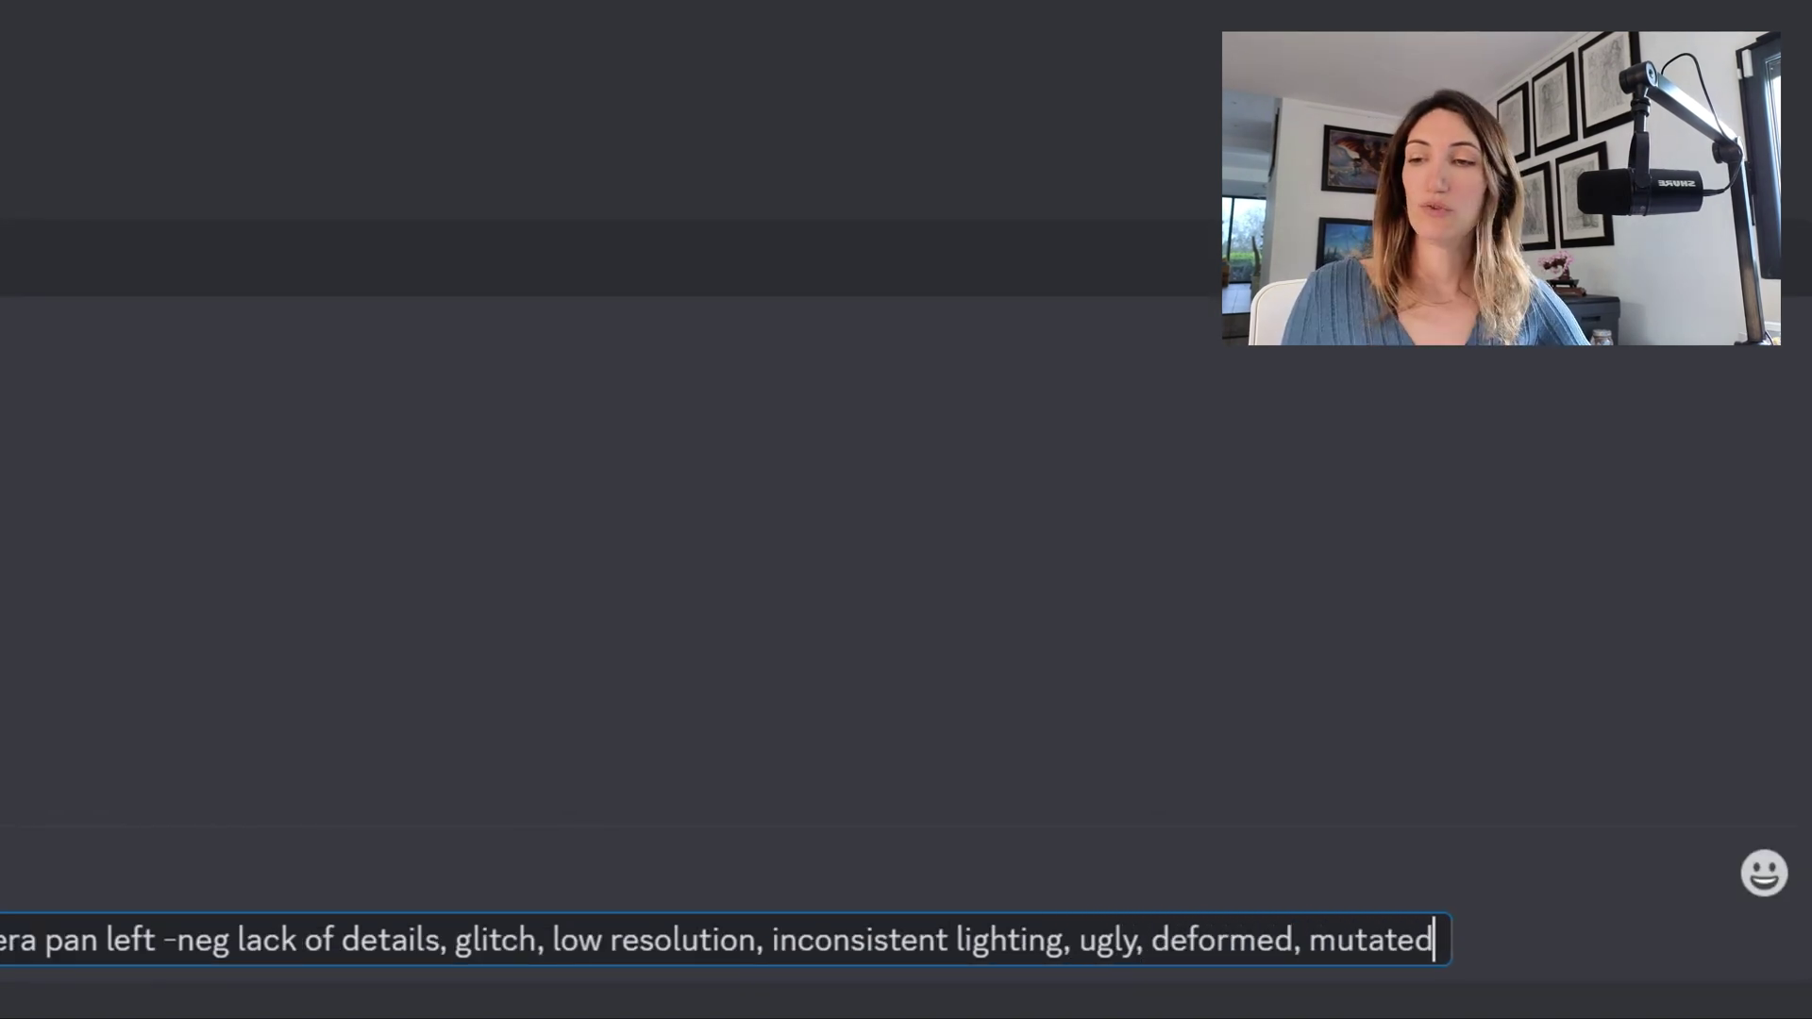
type(", blur, ")
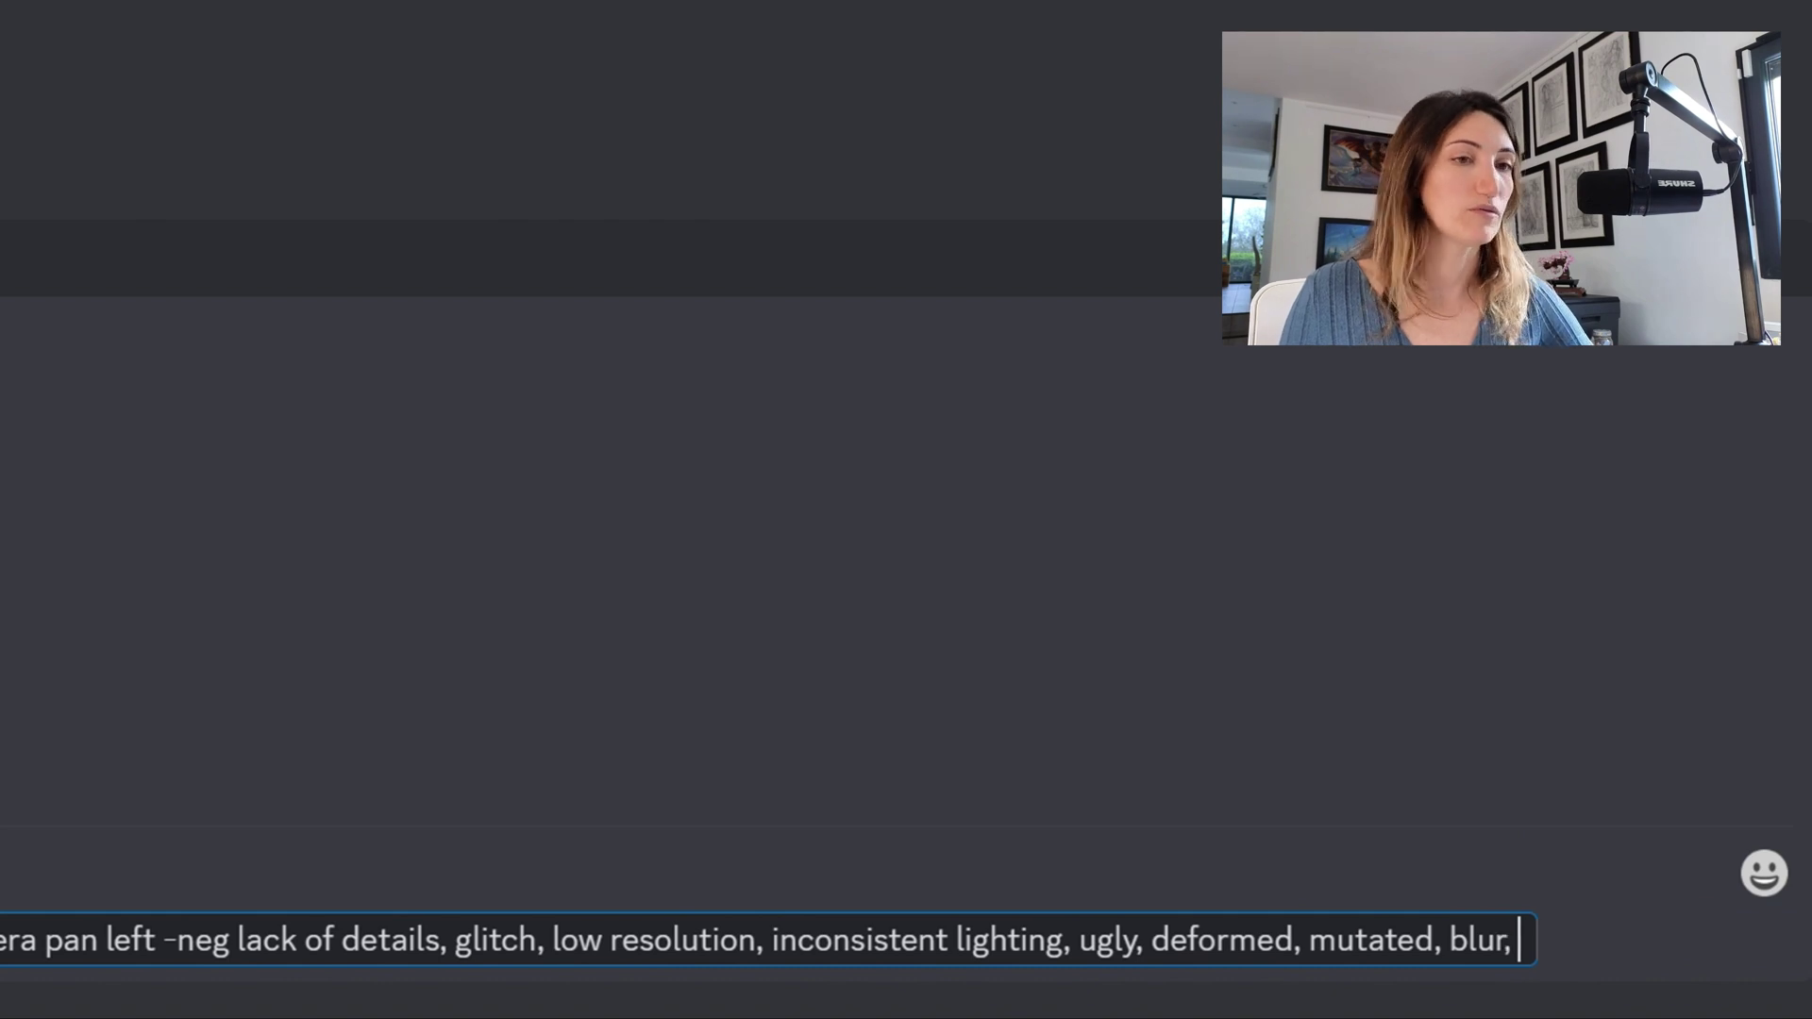
type("lowres")
key("Return")
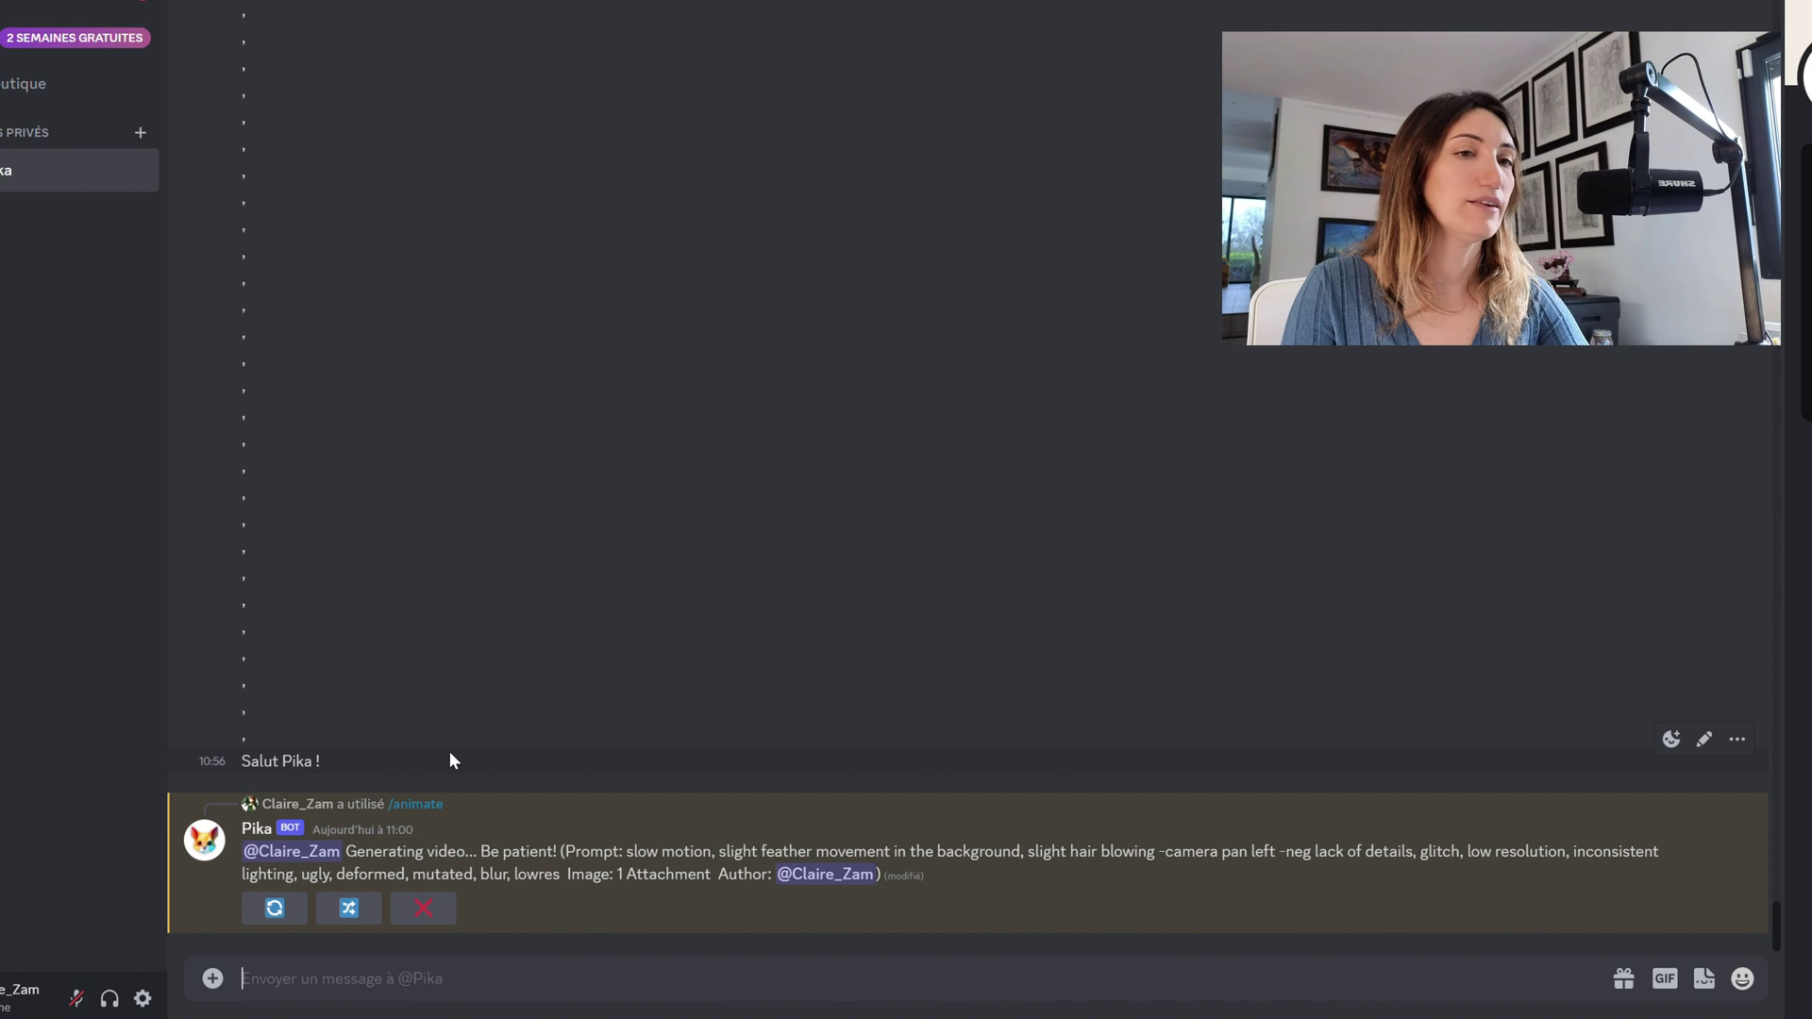
Queue five more Pika generations of the same camera-pan-left prompt with the redo button
left_click(274, 908)
left_click(275, 792)
left_click(274, 649)
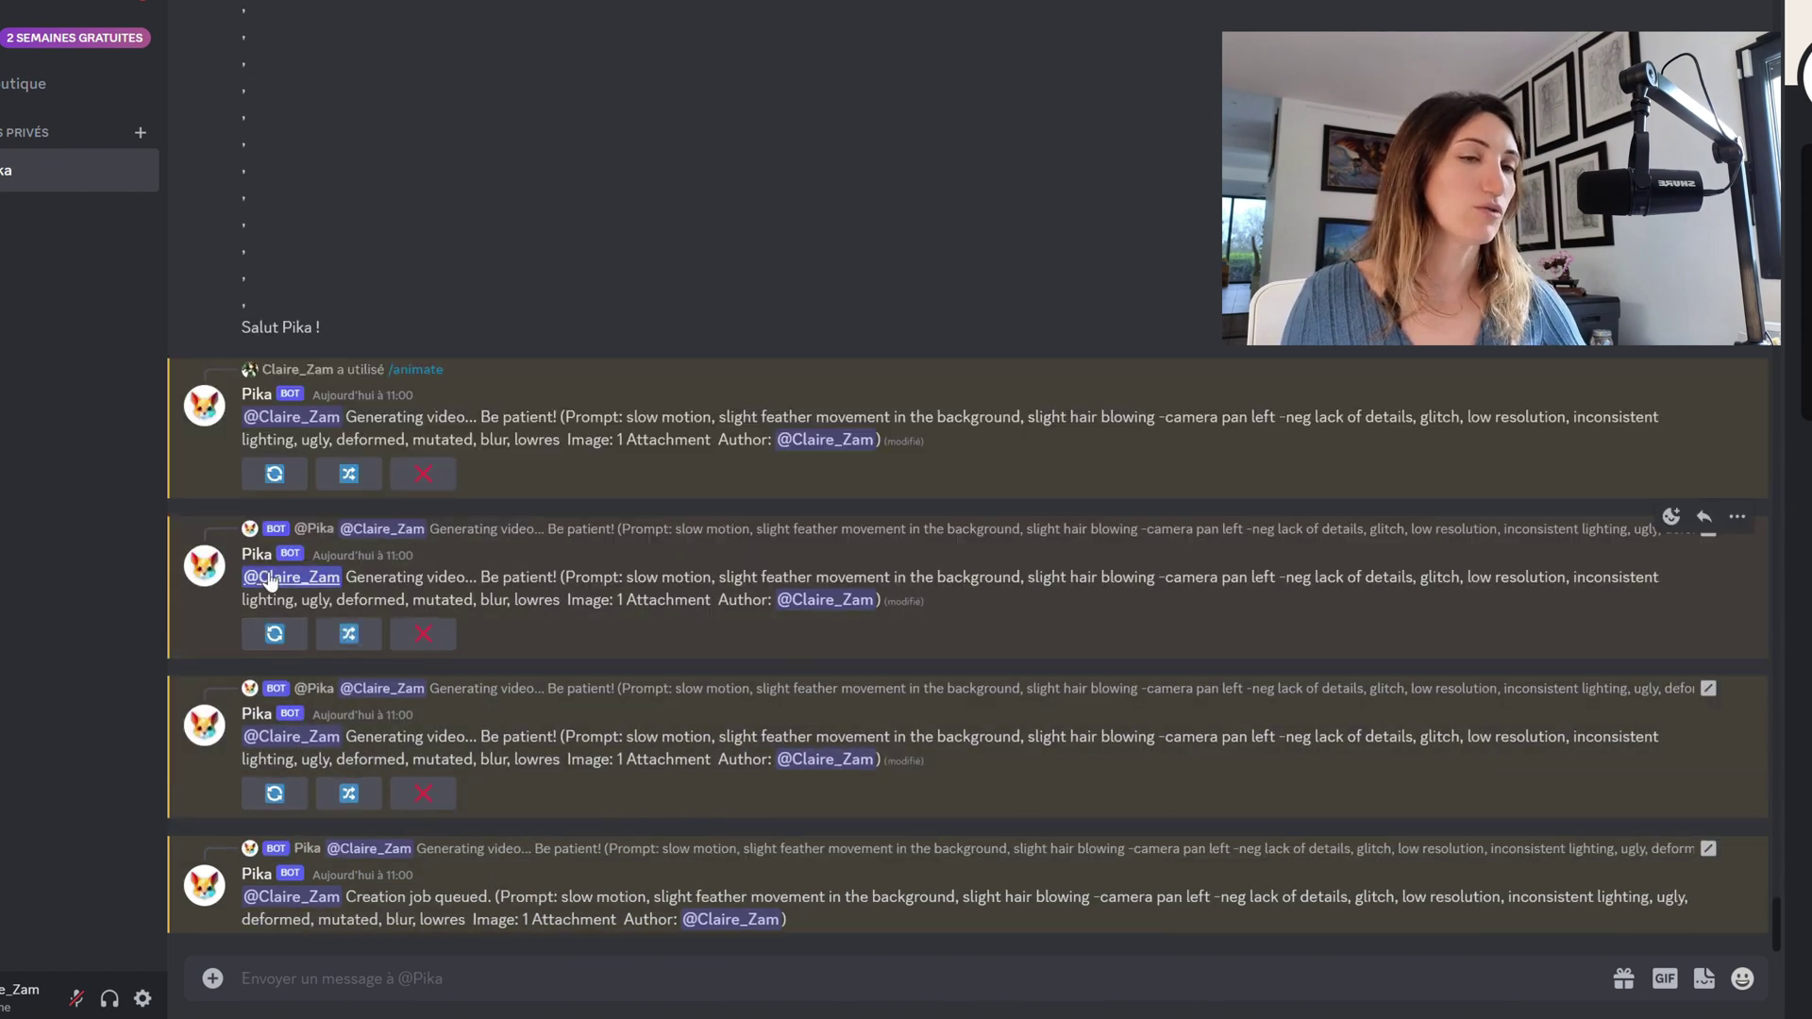
left_click(275, 474)
left_click(275, 317)
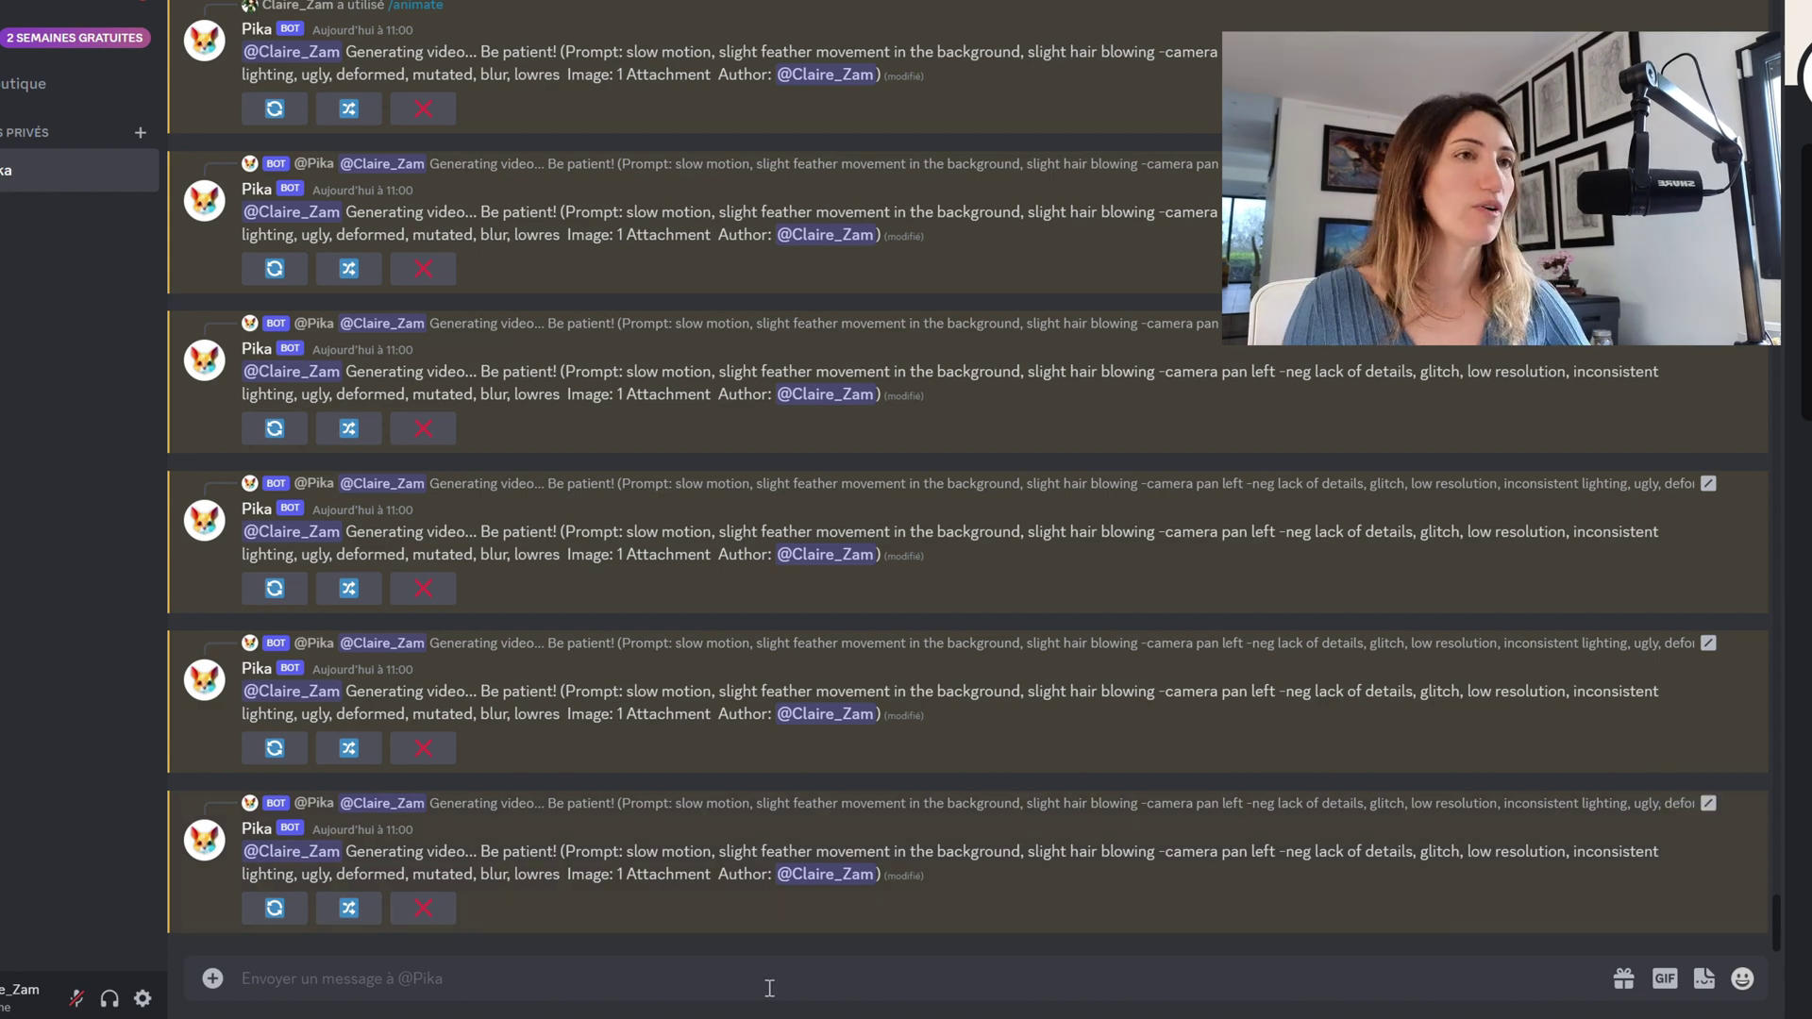
Change 'blowing' to 'movement' in the prompt, download the finished shaman video, start a new variation
scroll(913, 436, "up", 3)
scroll(913, 436, "down", 3)
scroll(1138, 382, "up", 3)
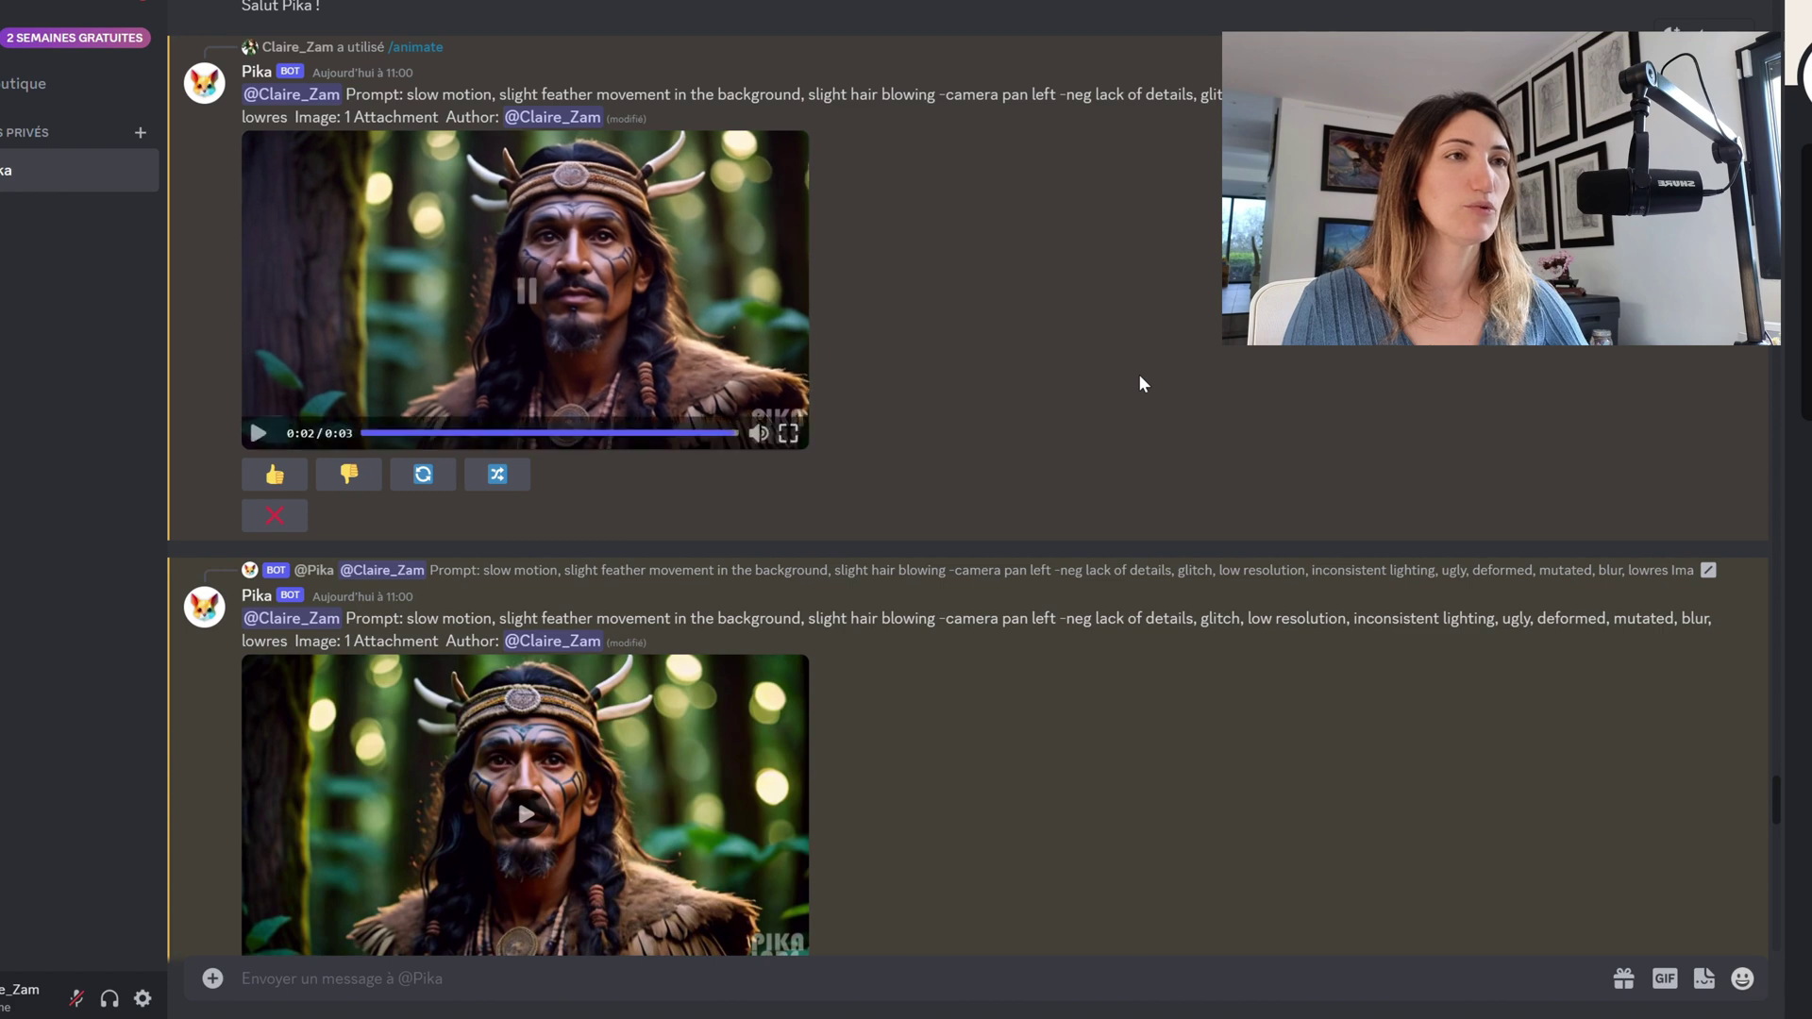
scroll(919, 449, "down", 3)
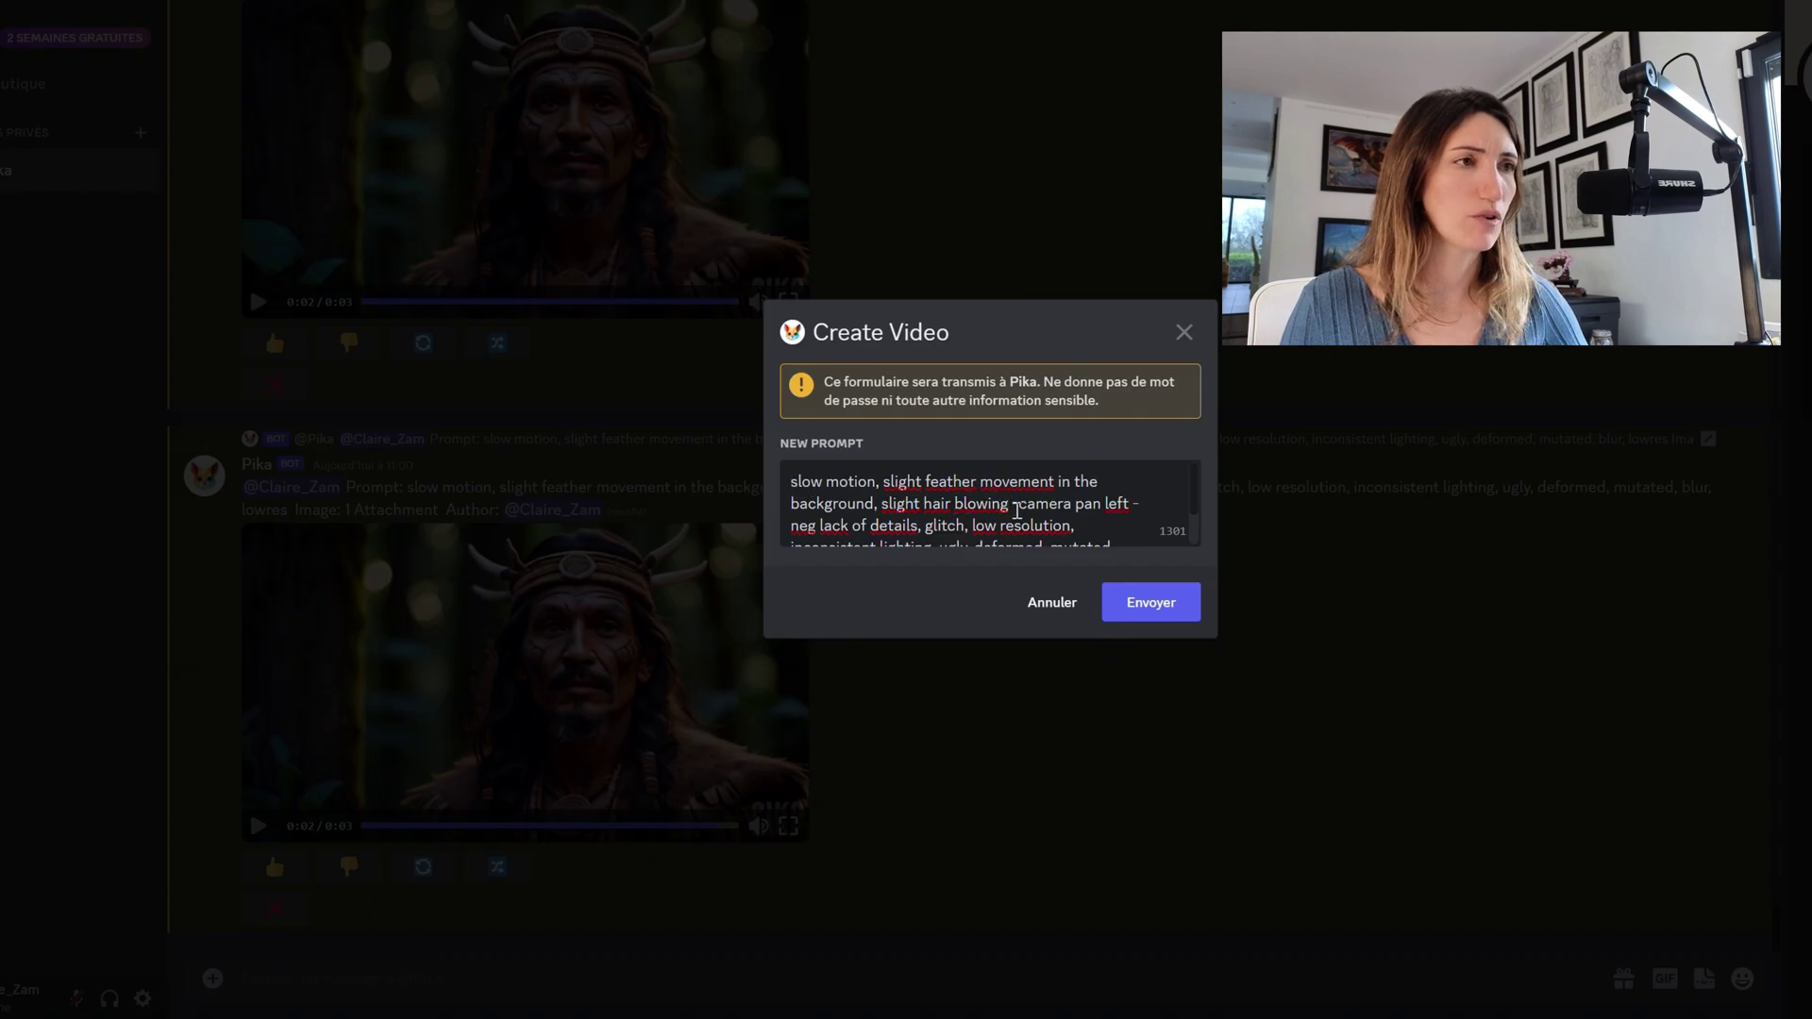
left_click(1008, 505)
key("BackSpace")
key("BackSpace")
key("BackSpace")
key("BackSpace")
key("BackSpace")
key("BackSpace")
key("BackSpace")
type("movement")
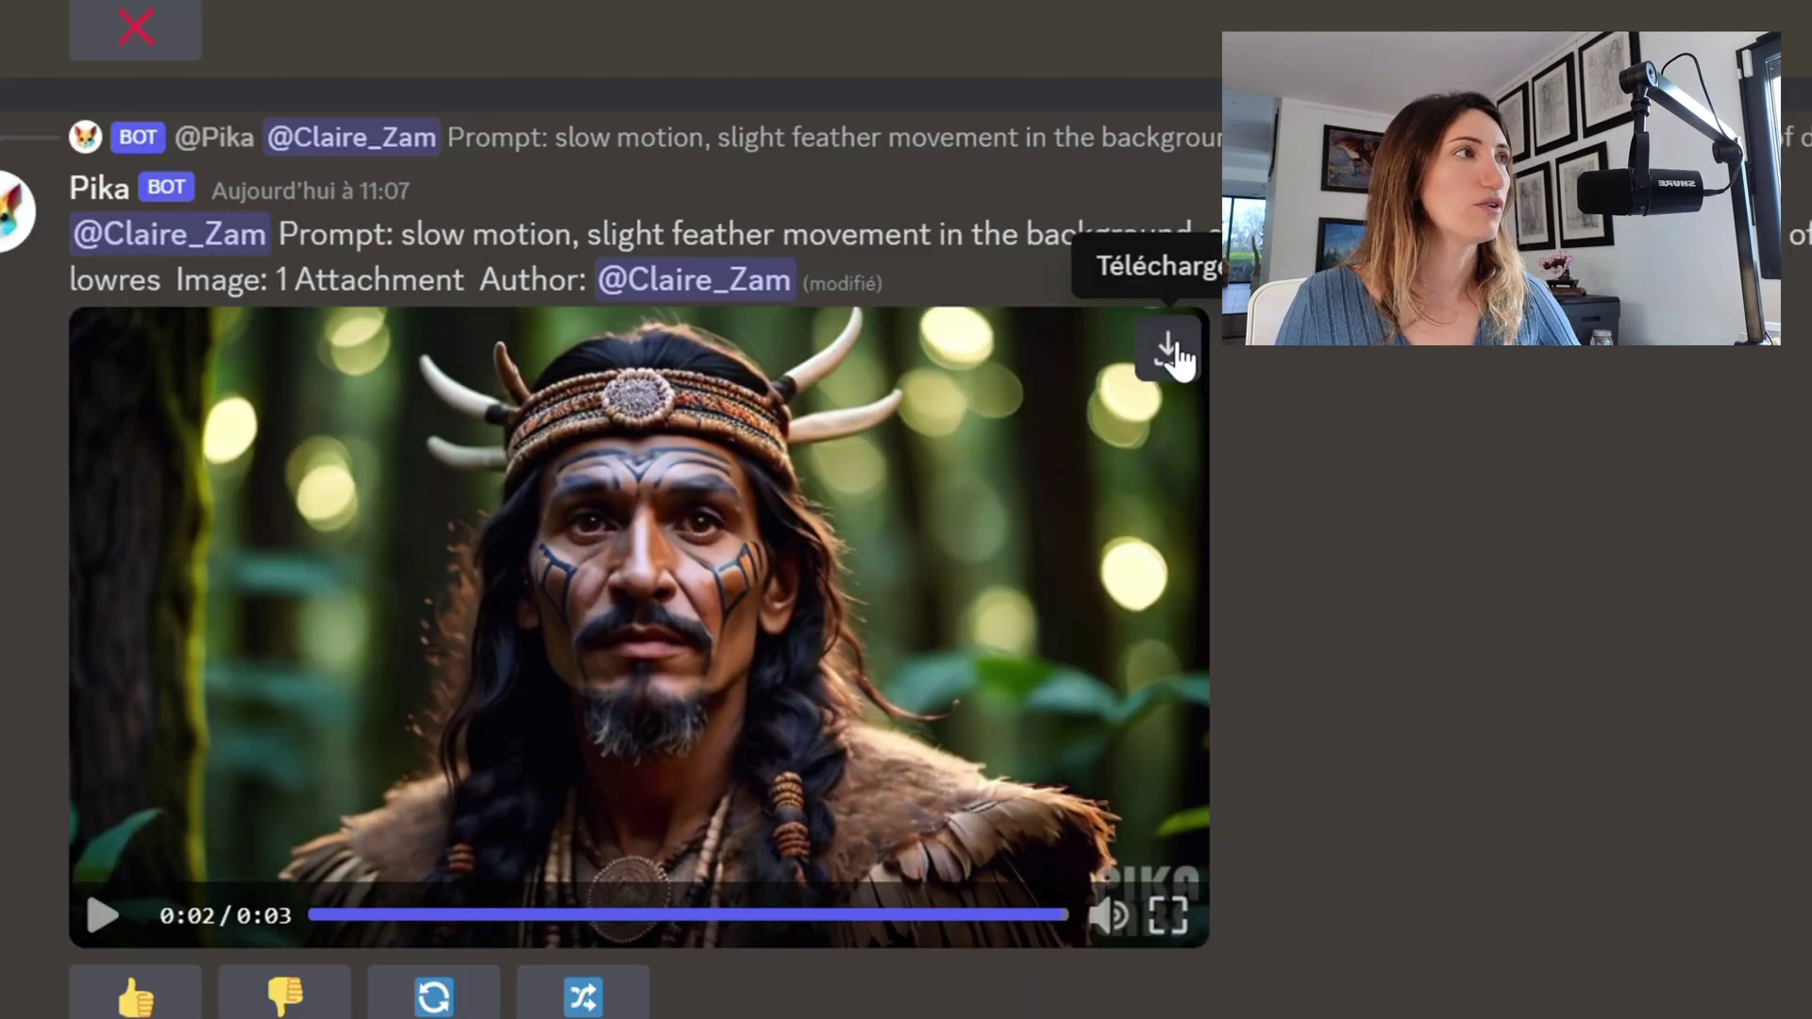
left_click(1168, 357)
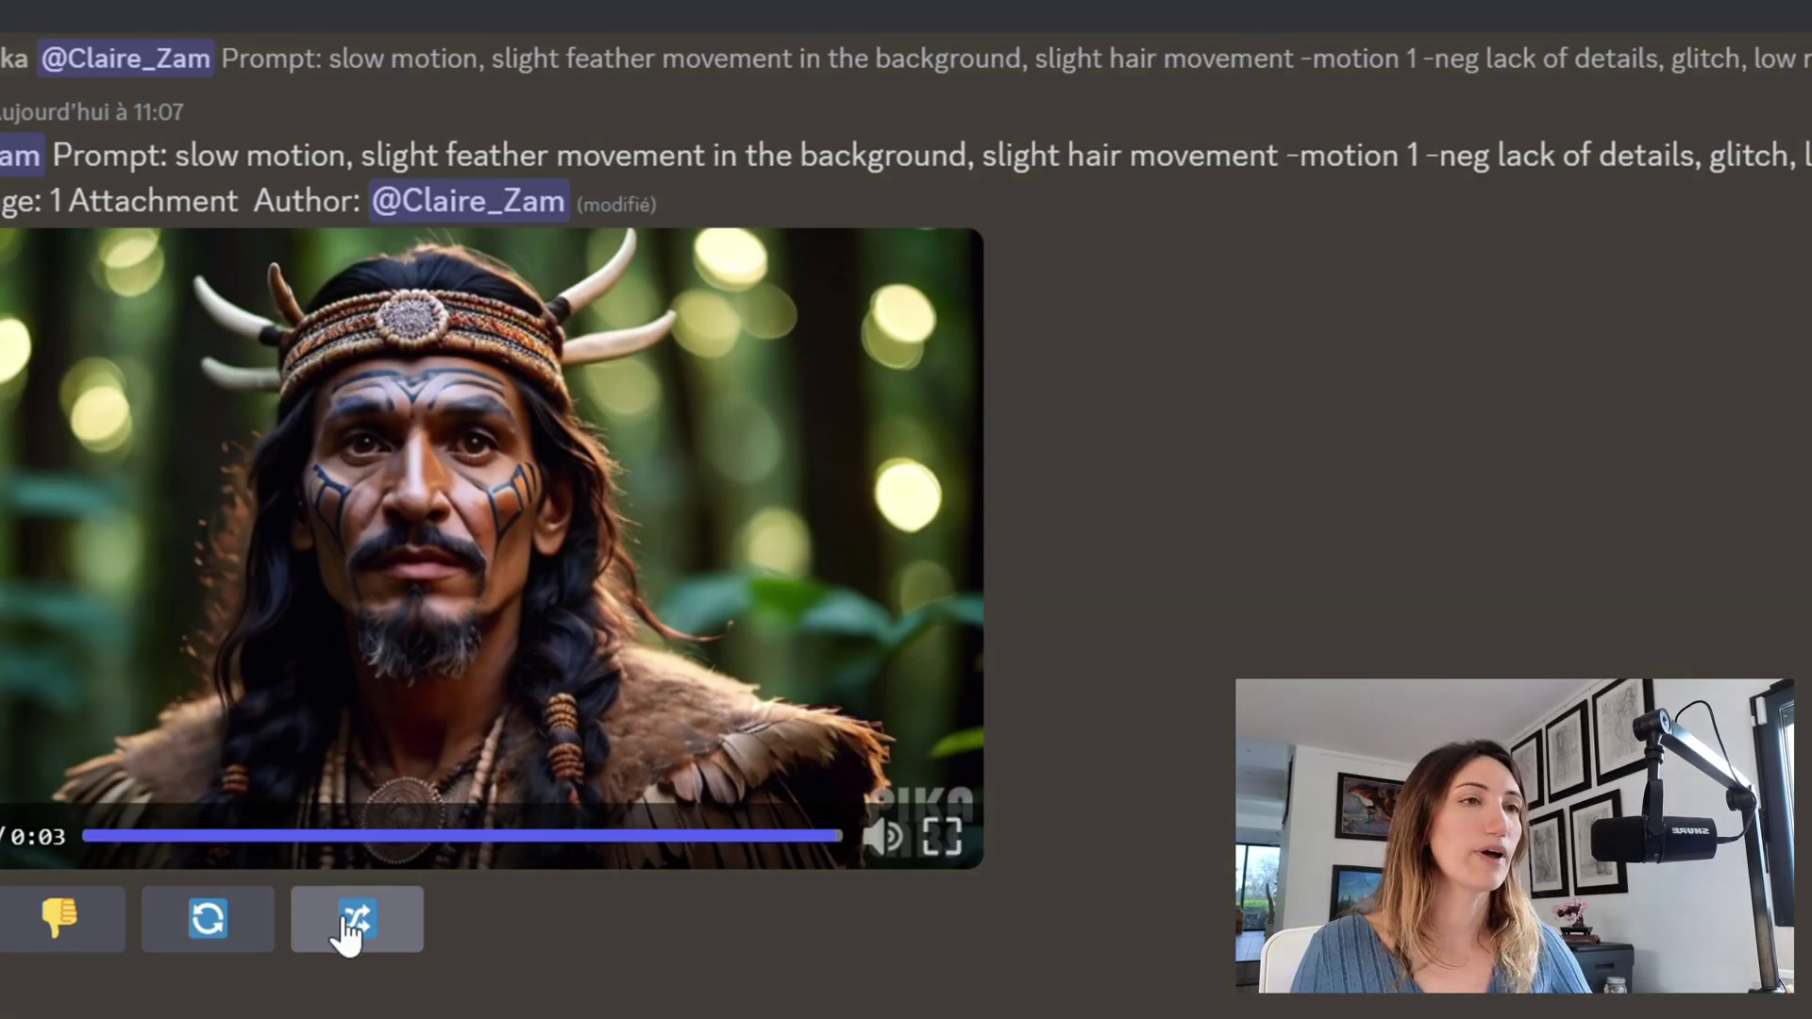
left_click(351, 923)
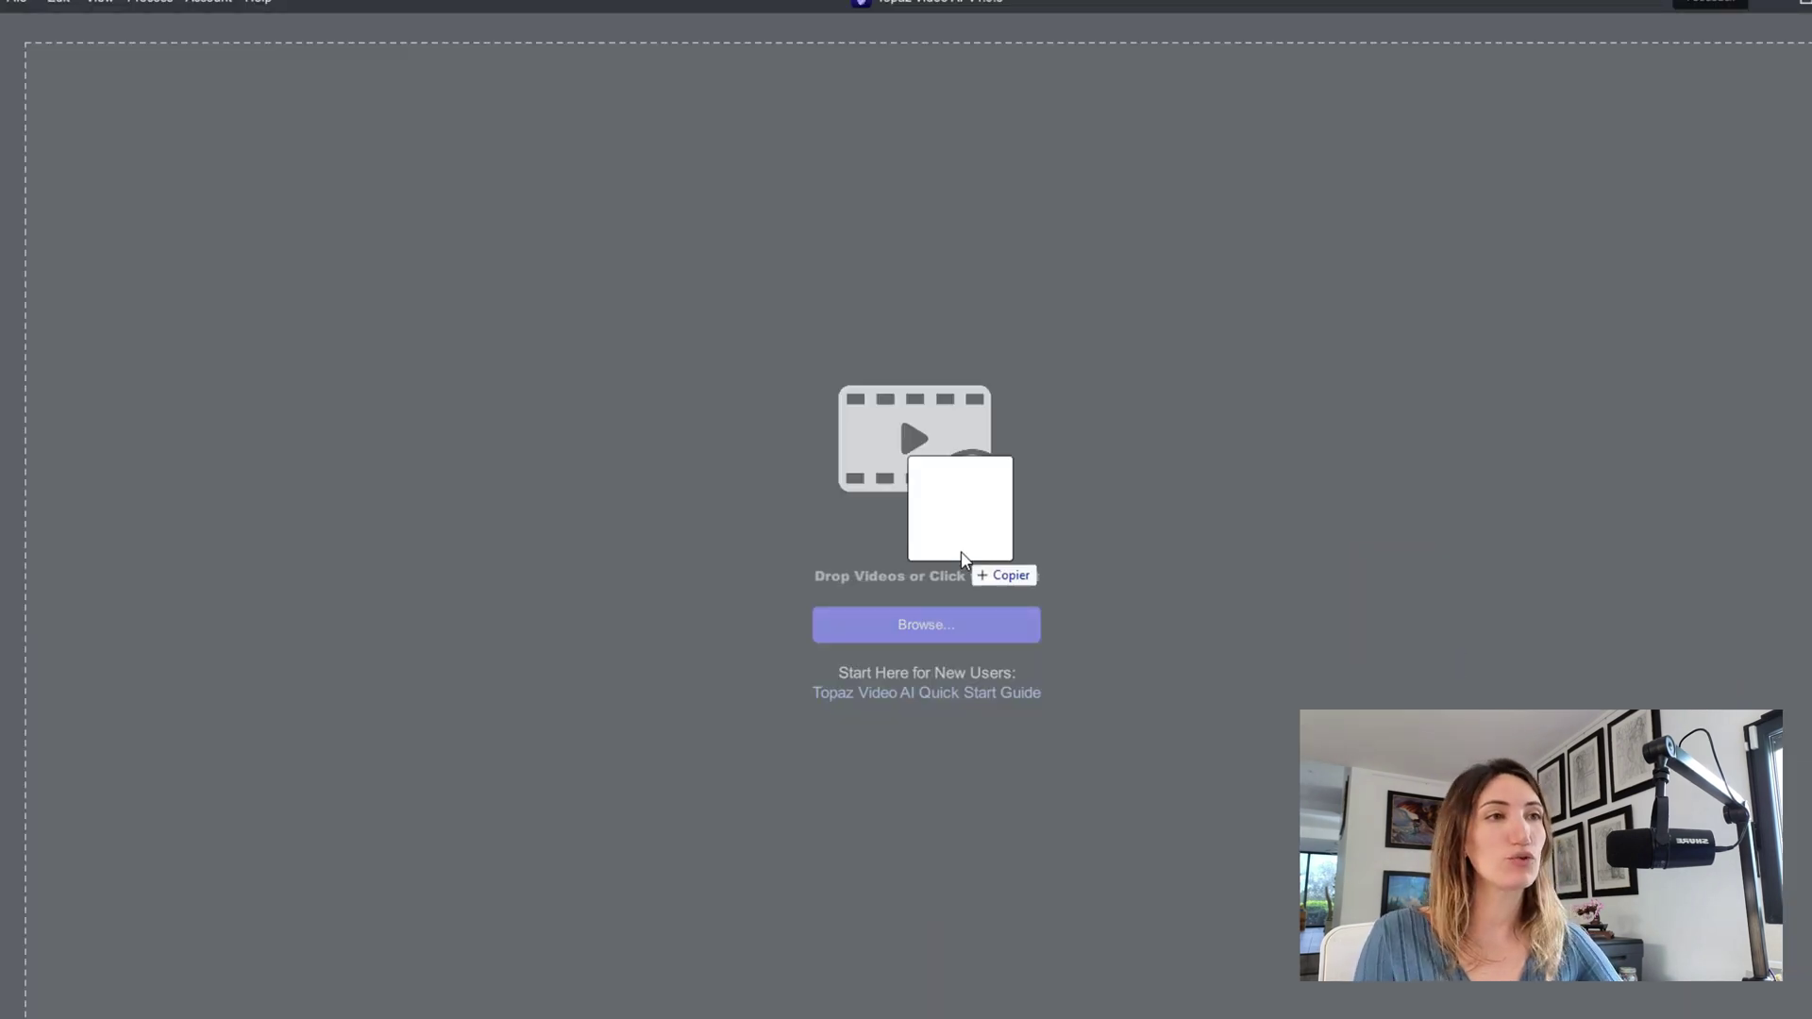
Import the downloaded Pika clip and set the output resolution to 3840x2160 (4K)
left_click_drag(971, 563, 872, 502)
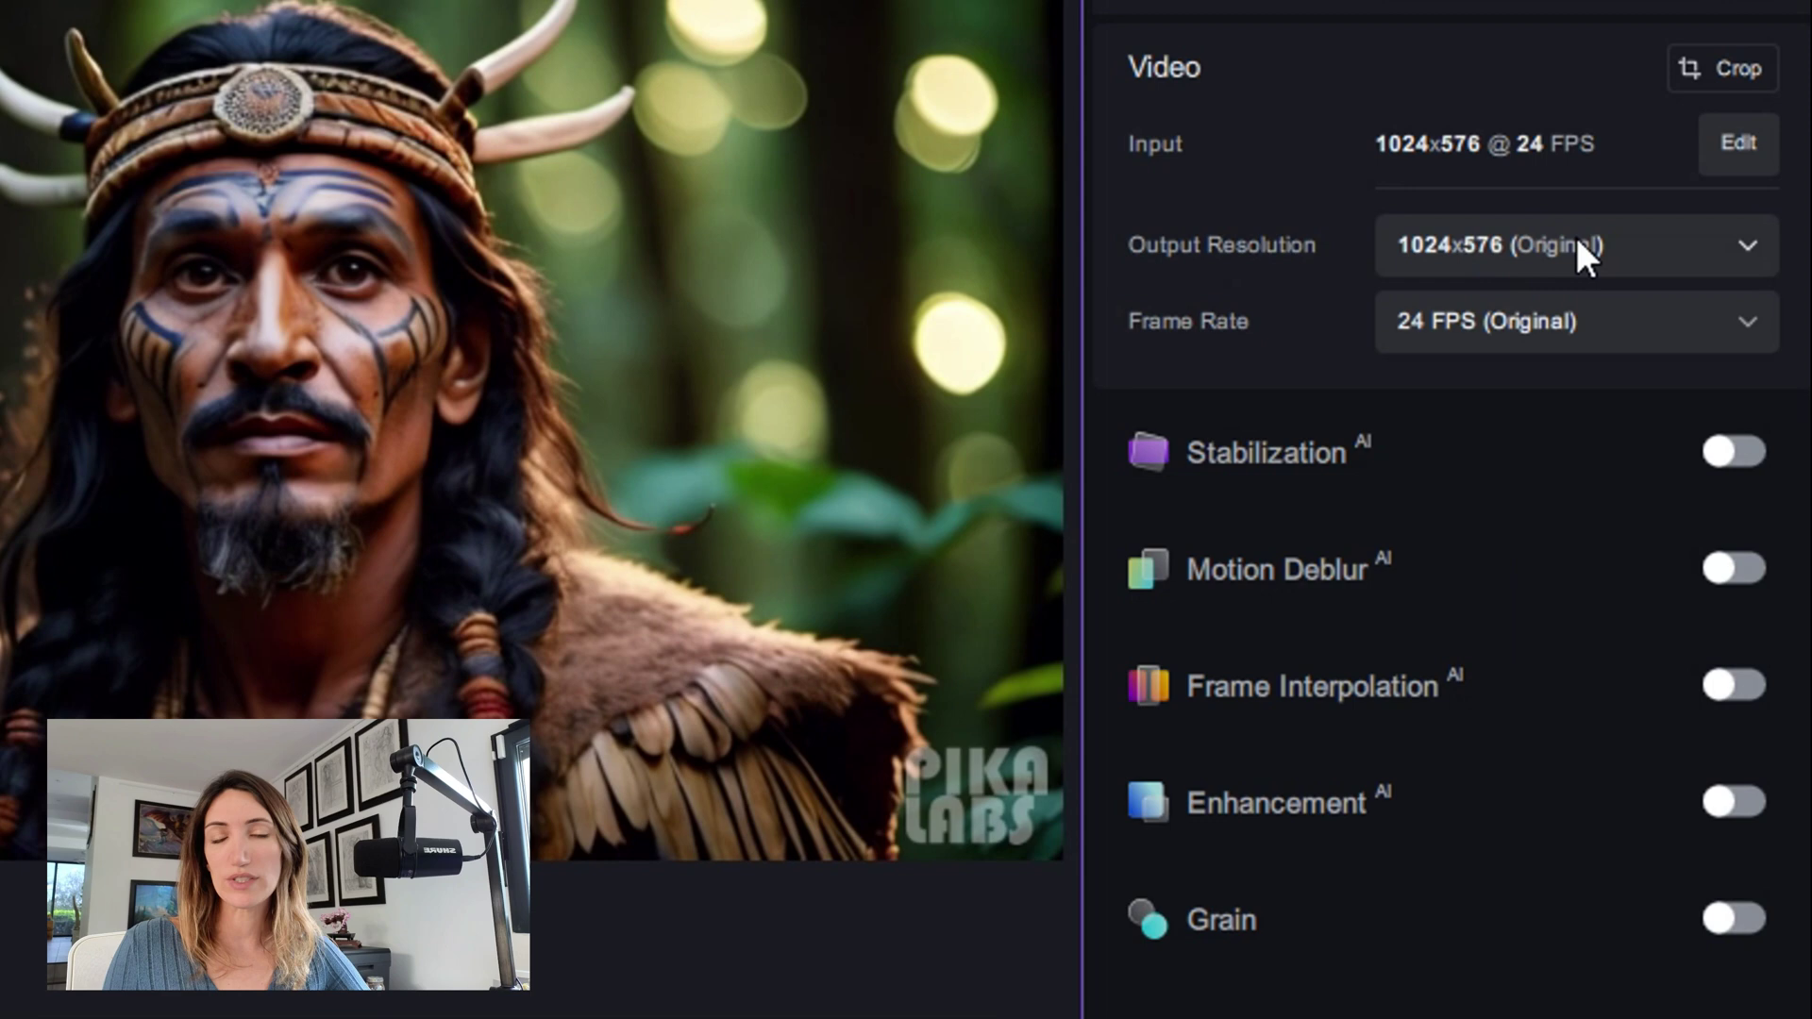
left_click(1573, 247)
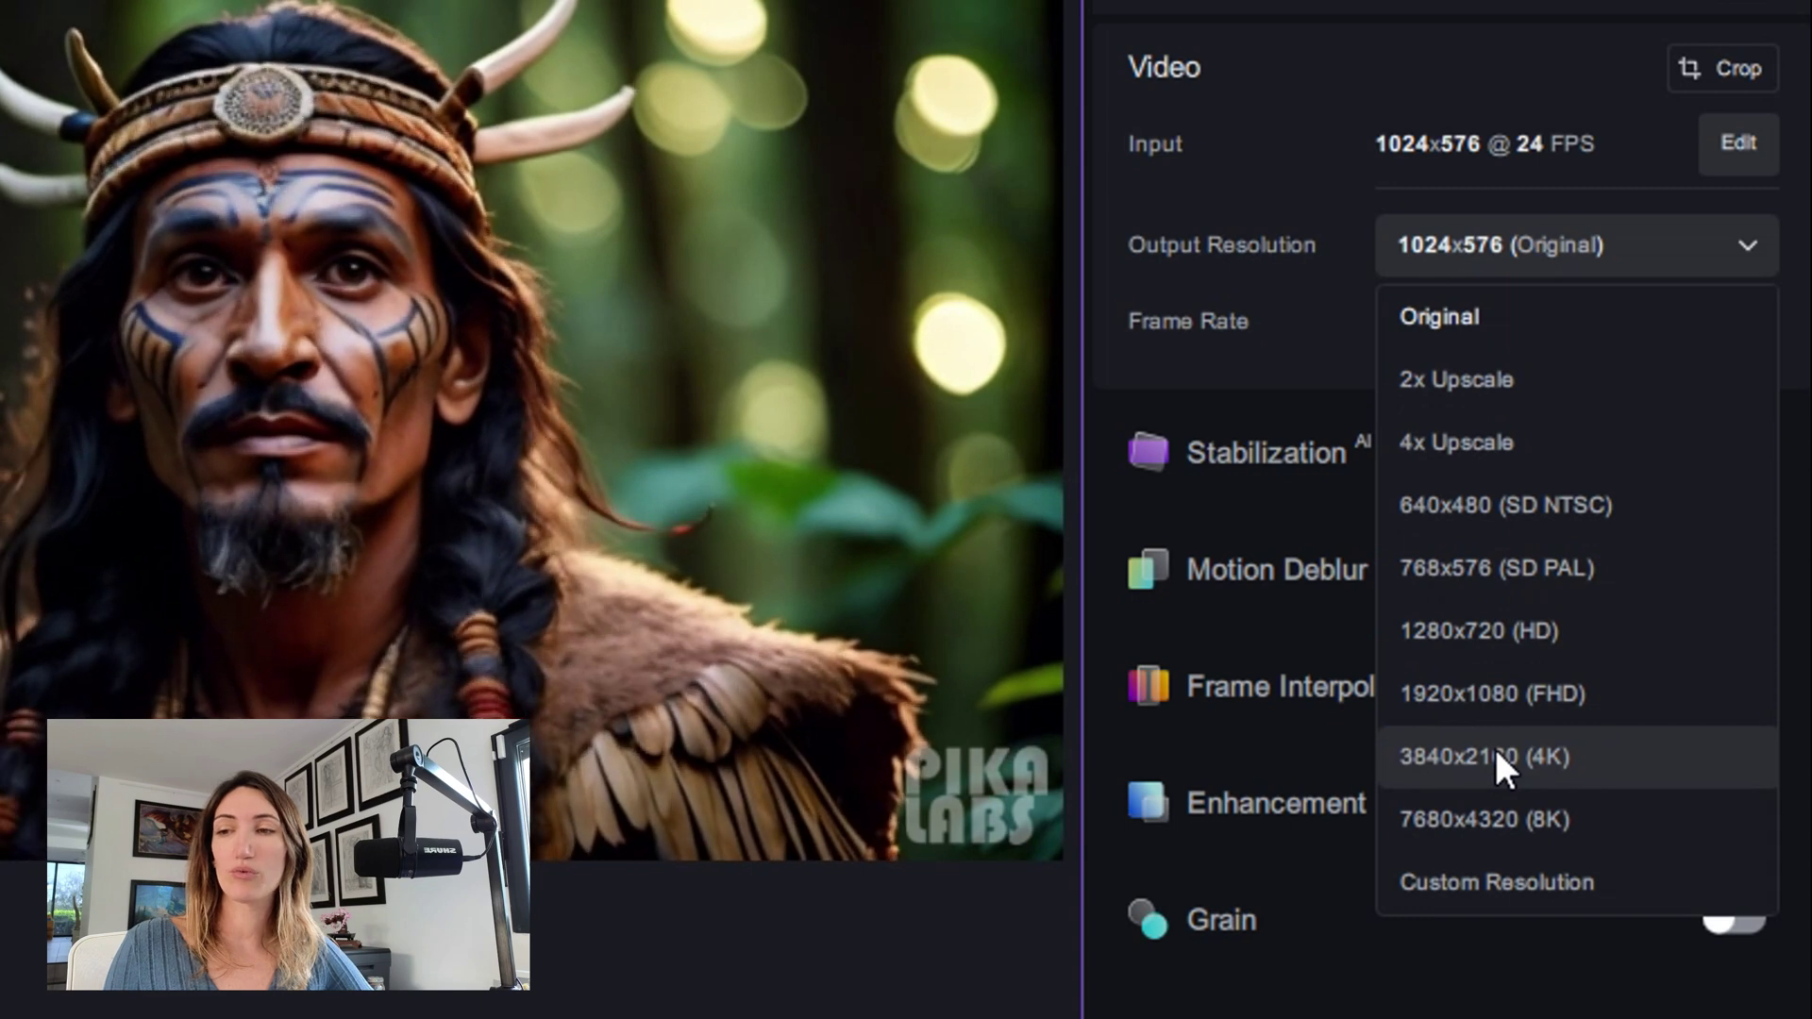
left_click(1497, 756)
Switch the enhancement model to Gaia - Upscale HQ and add a second Proteus enhancement pass
scroll(1505, 676, "down", 1)
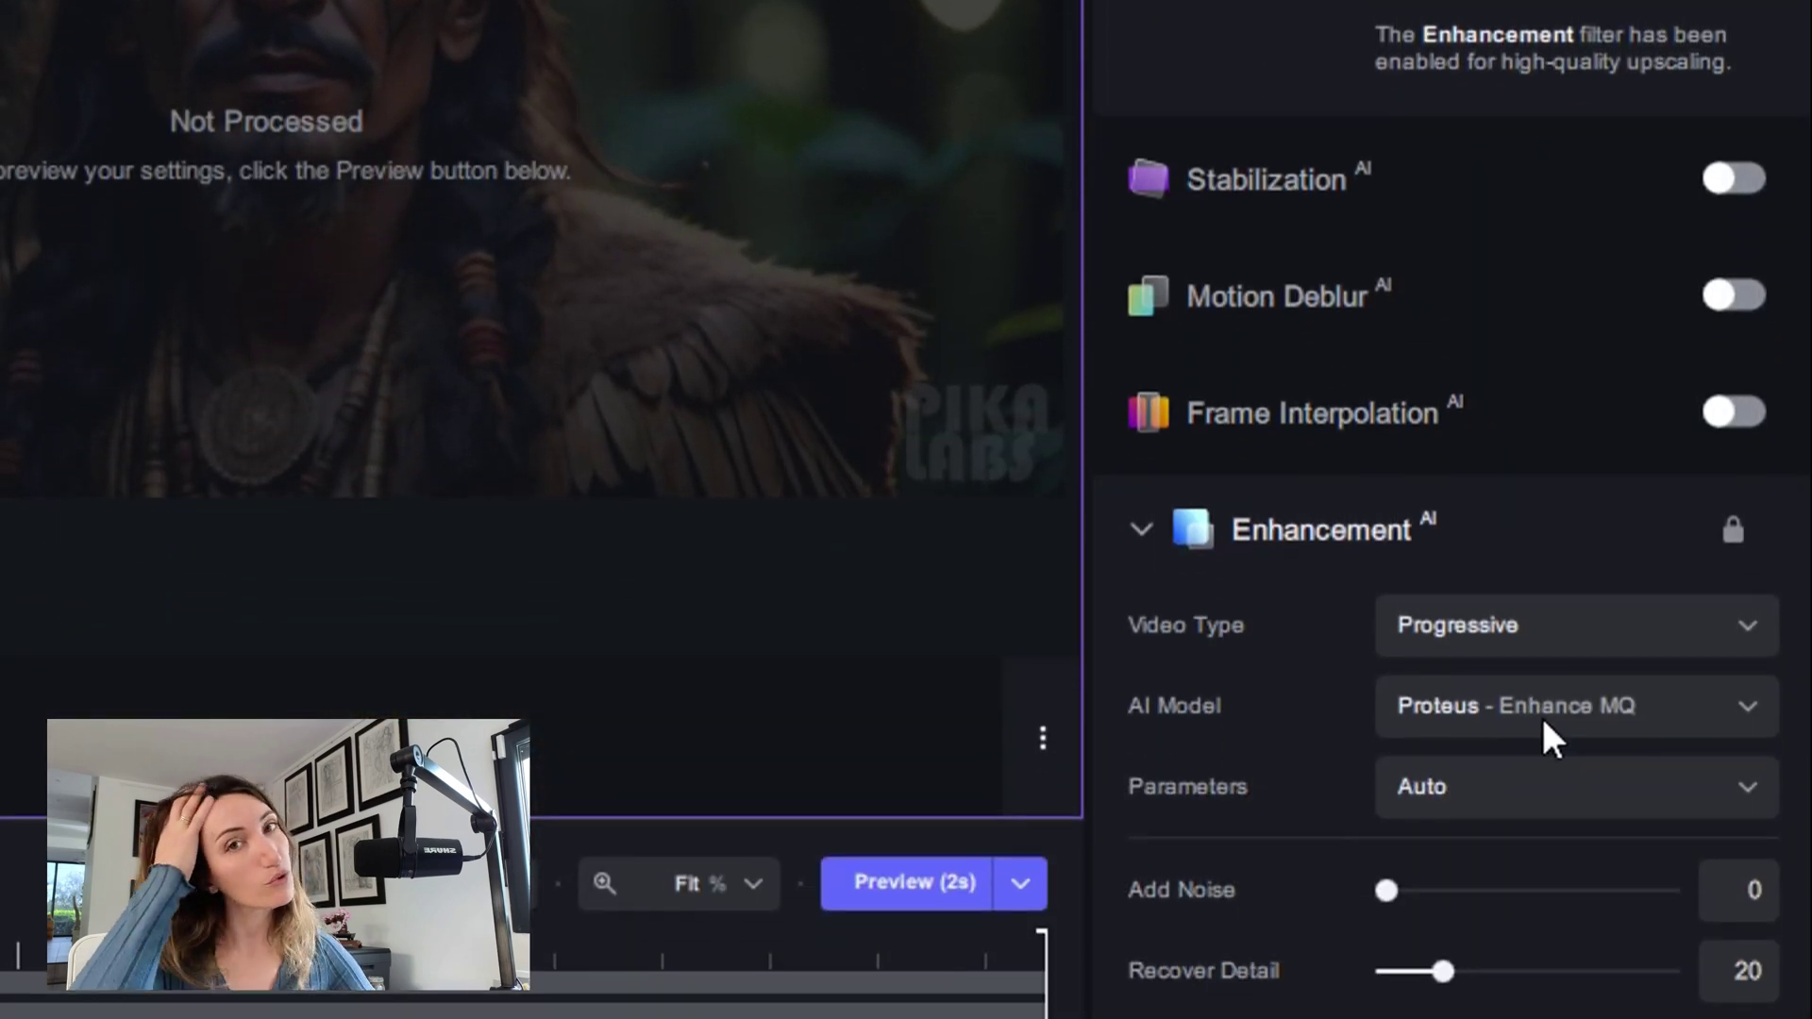
left_click(1543, 1002)
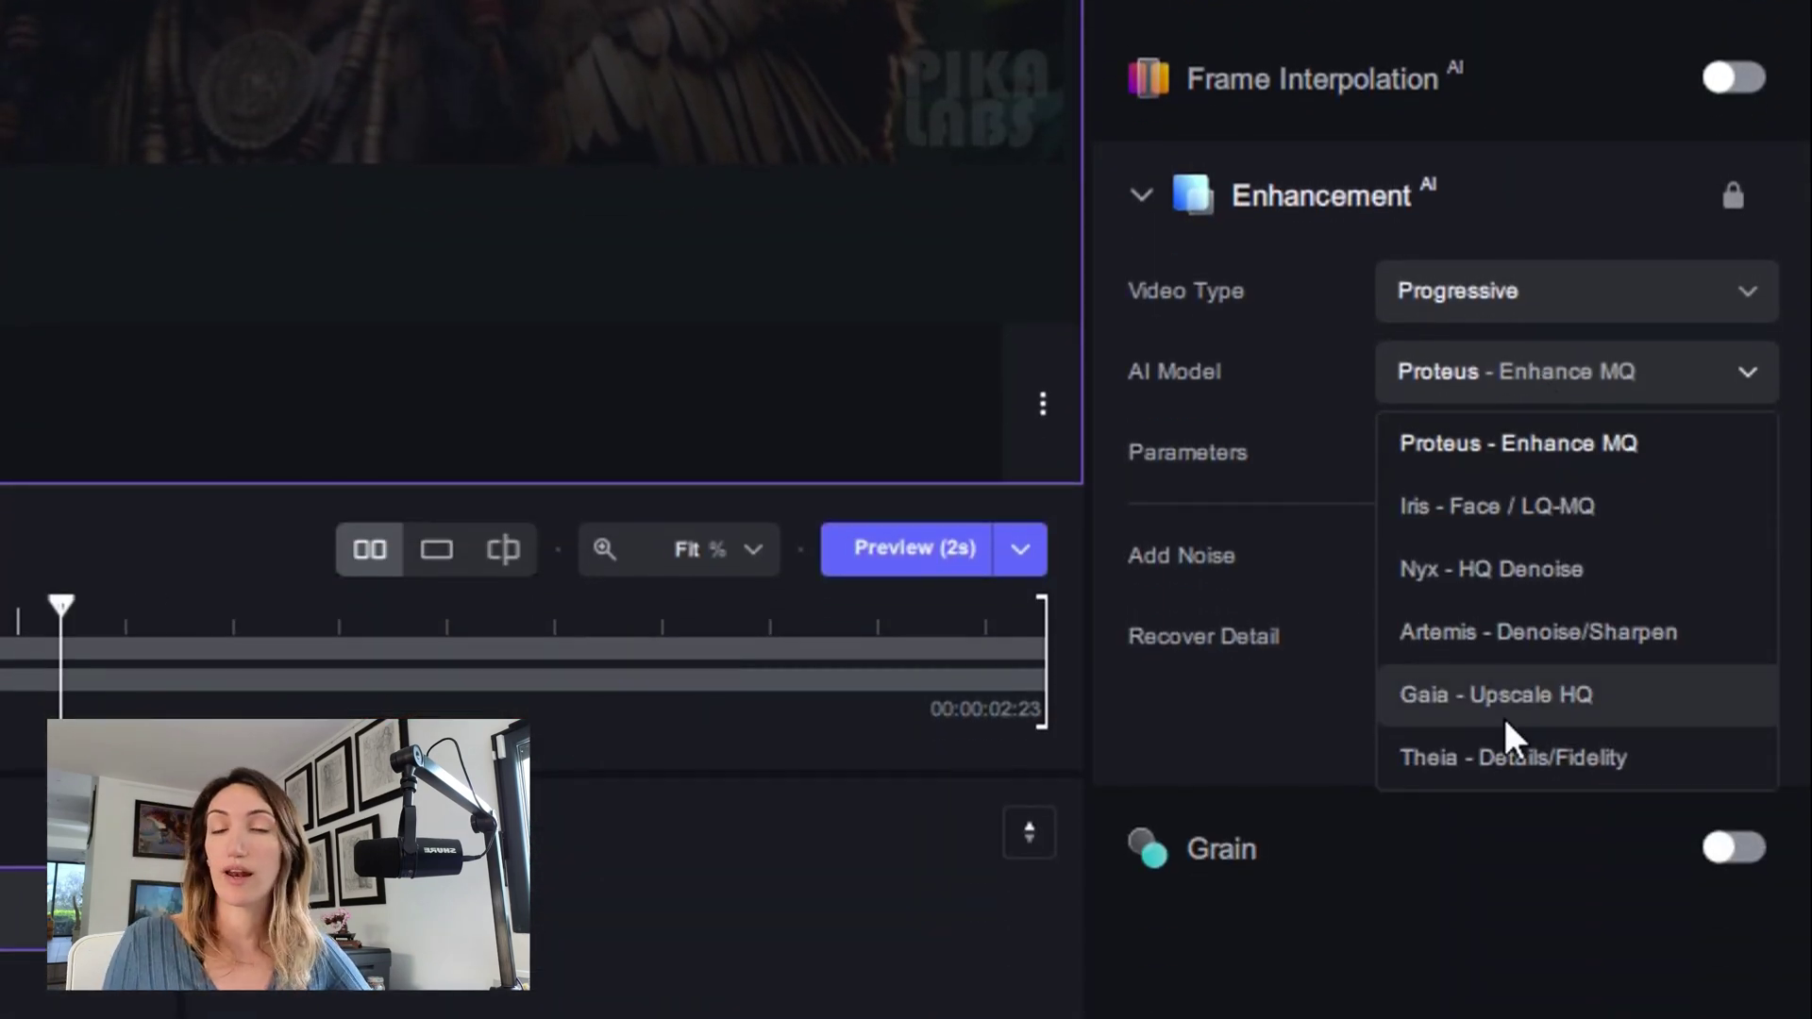
left_click(1509, 745)
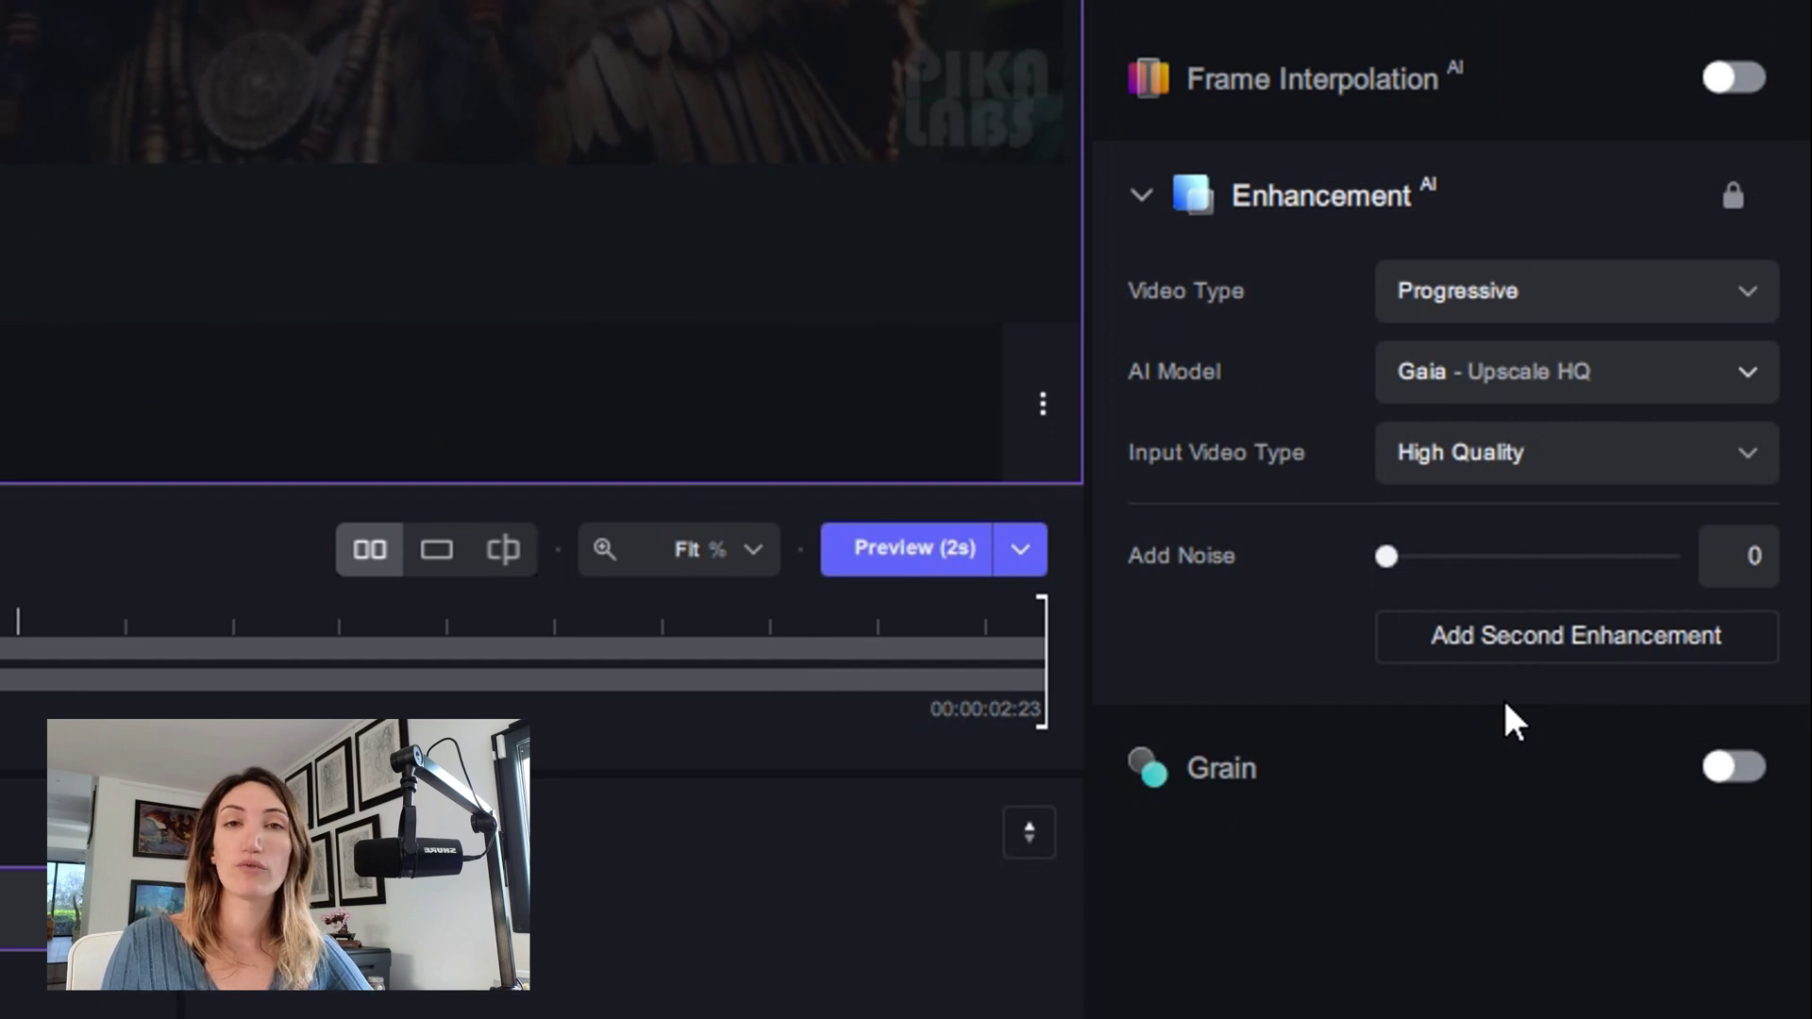
left_click(1514, 634)
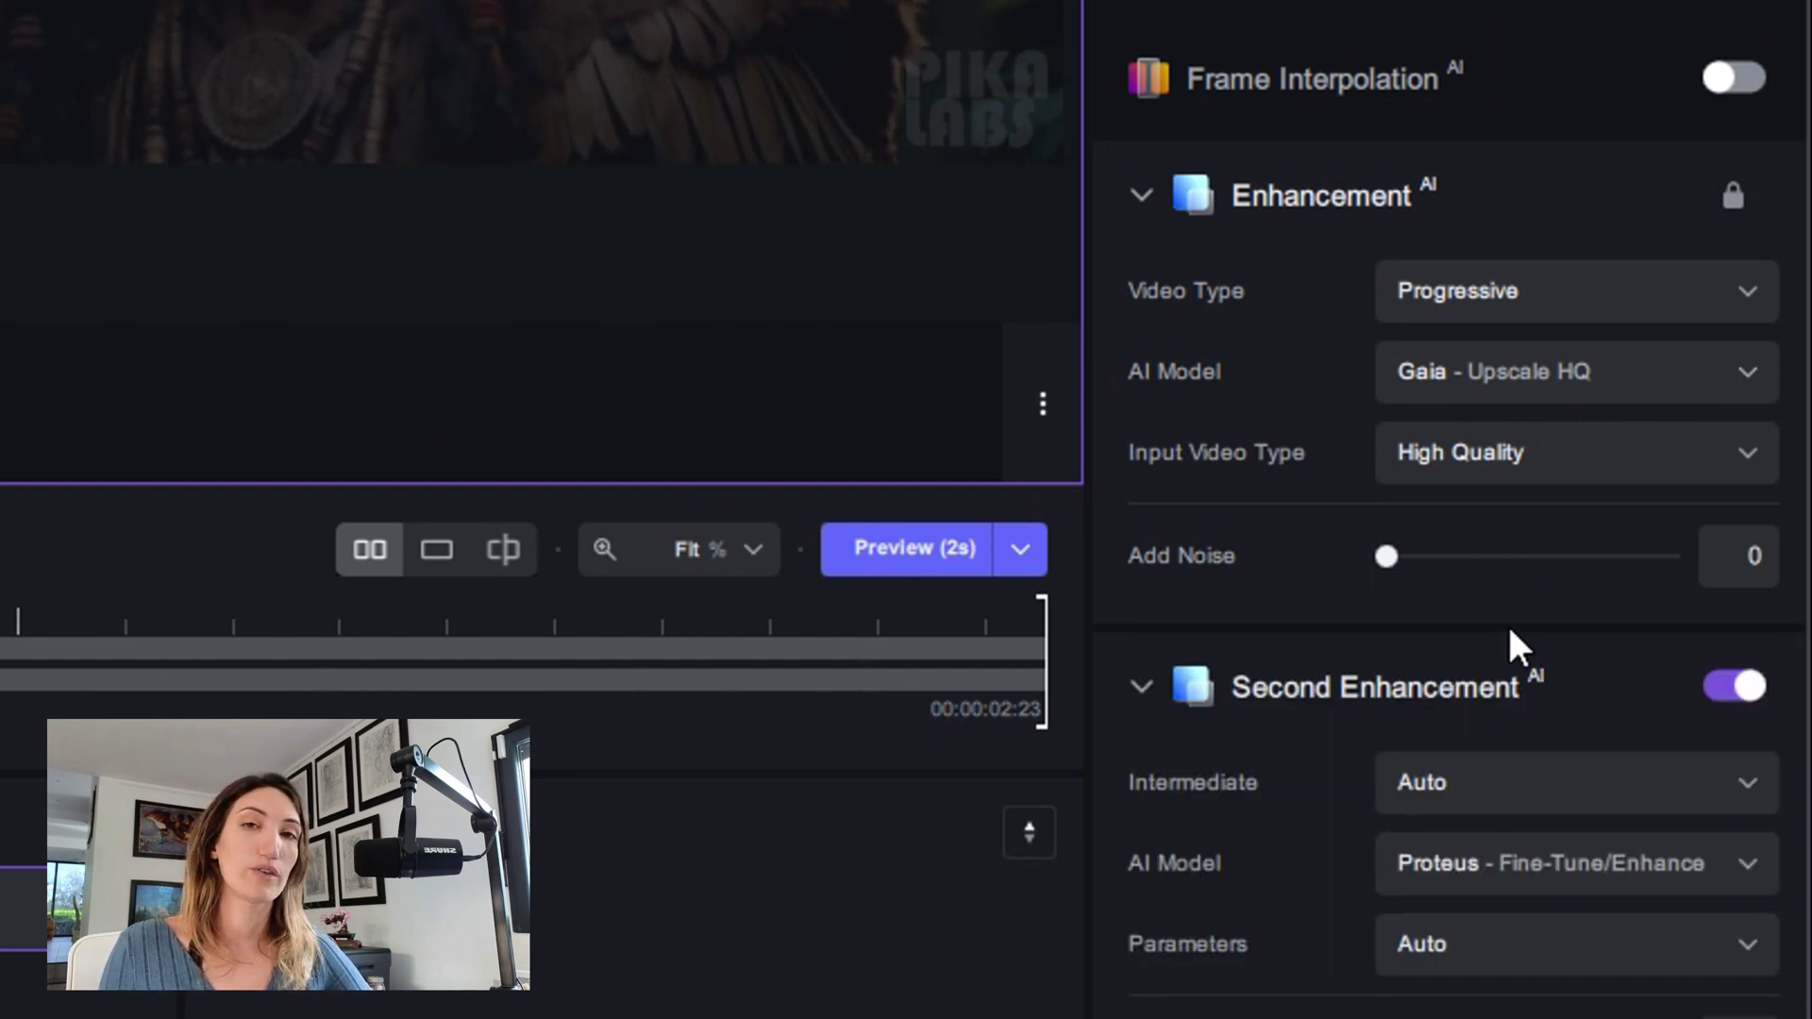
scroll(1507, 622, "down", 2)
left_click(1455, 677)
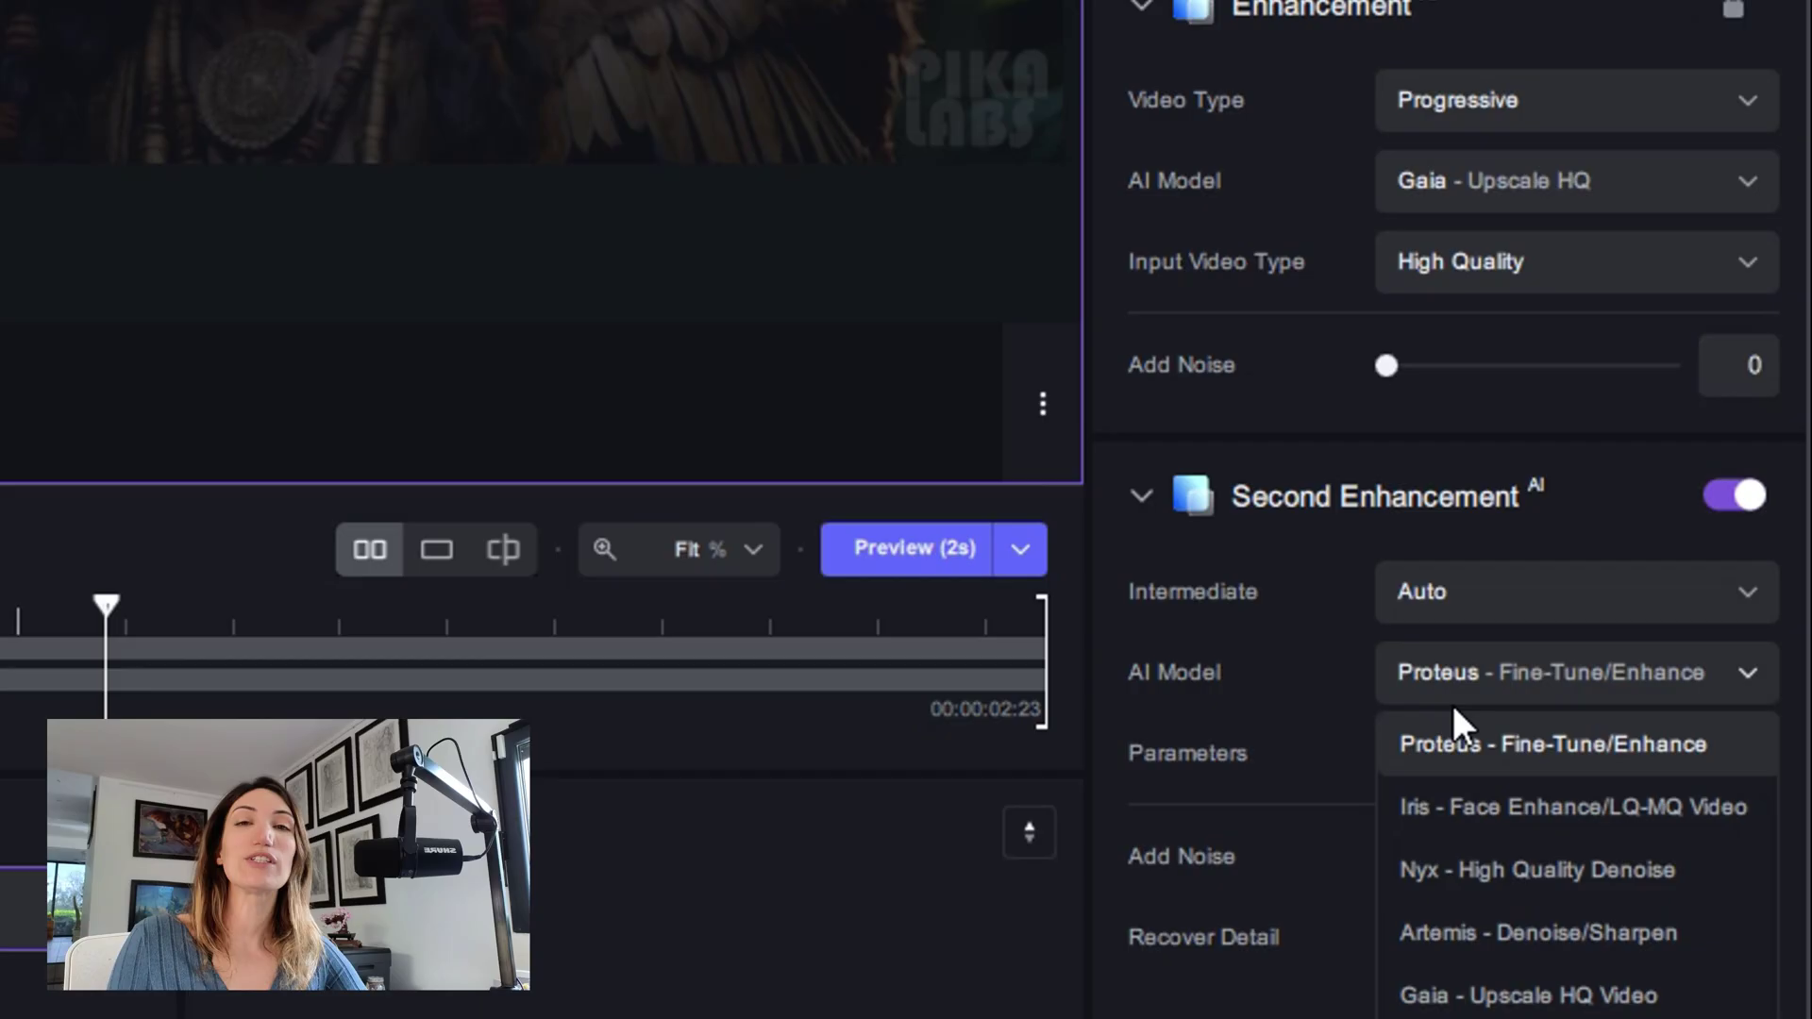